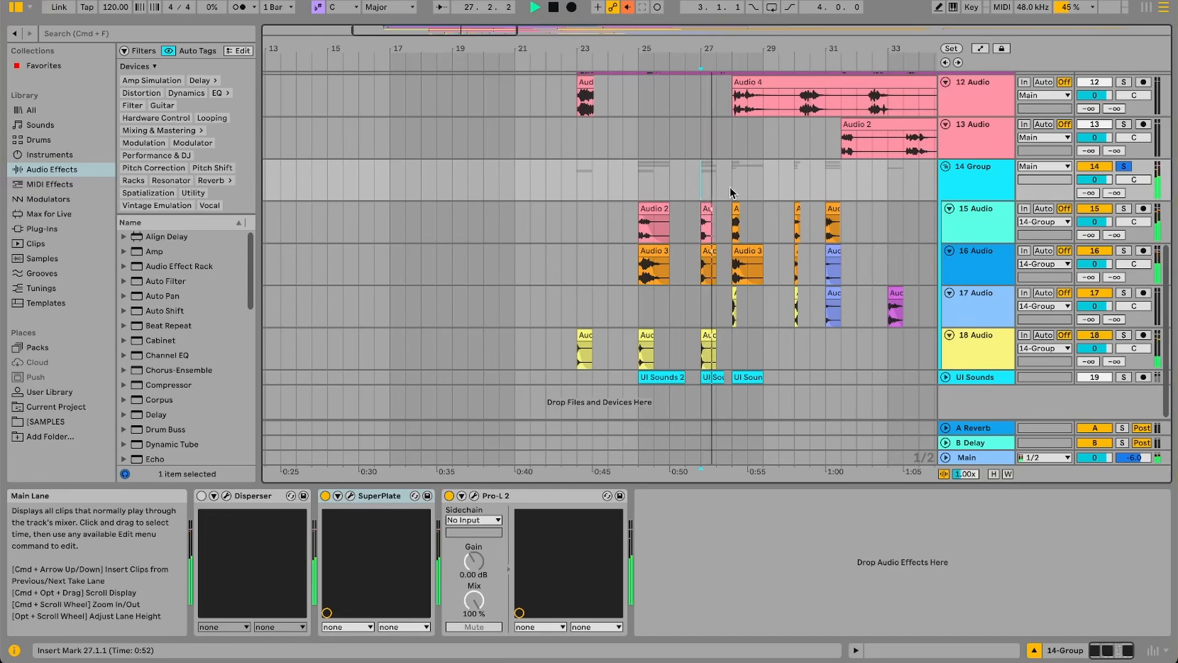
# Step: Audition the group track's clips from bar 28 and from bar 30
pyautogui.click(734, 190)
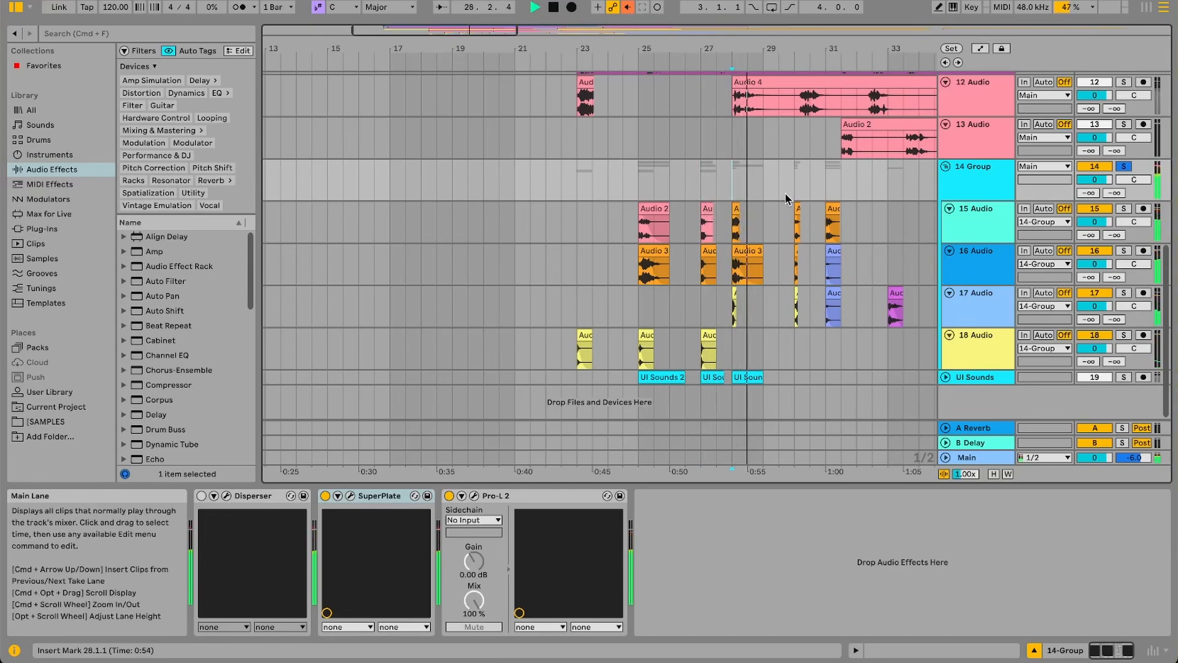
pyautogui.click(794, 192)
# Step: Play the Can track's clip from bar 23 with its effect rack bypassed
pyautogui.click(579, 96)
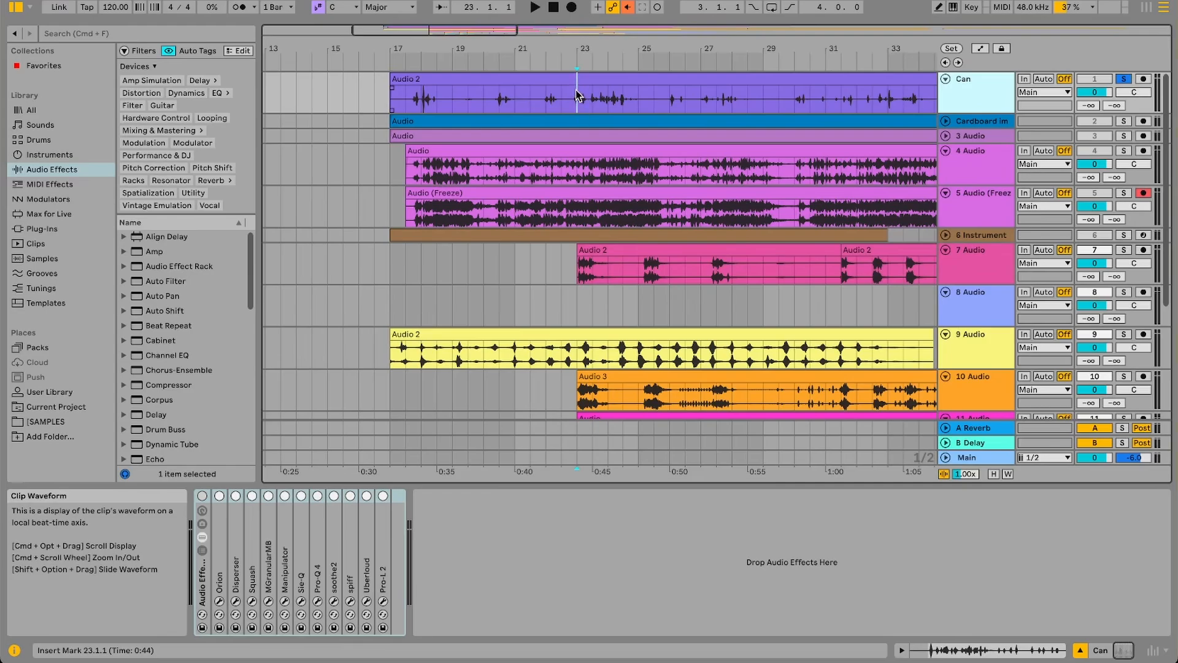
pyautogui.press('space')
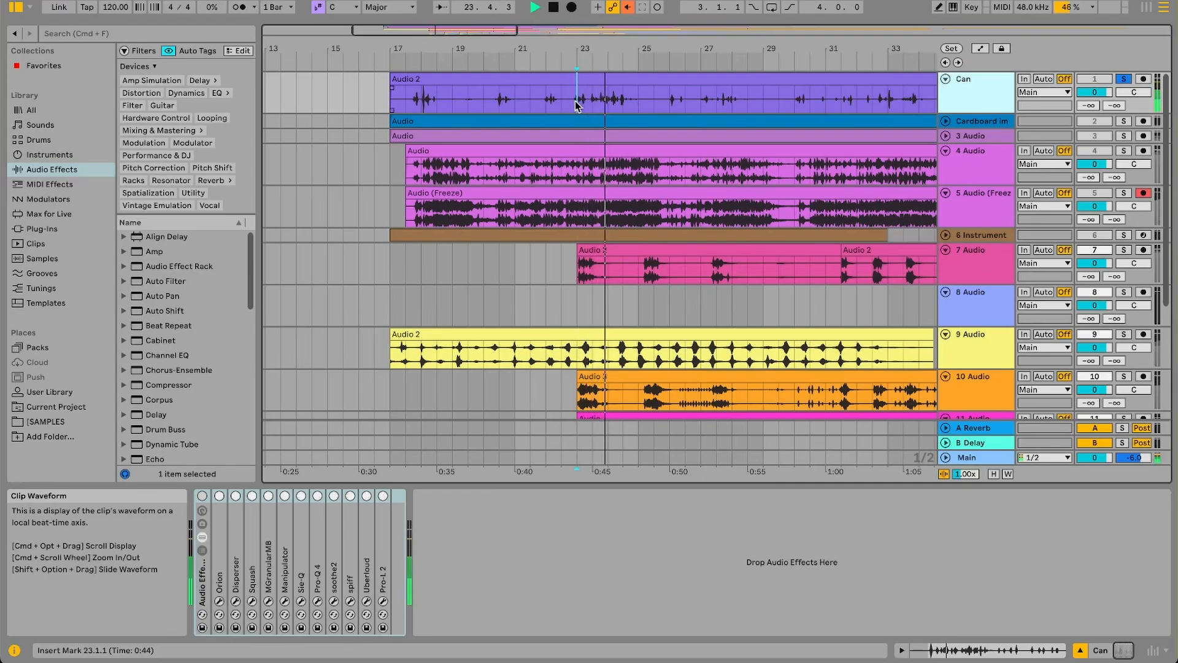
pyautogui.press('space')
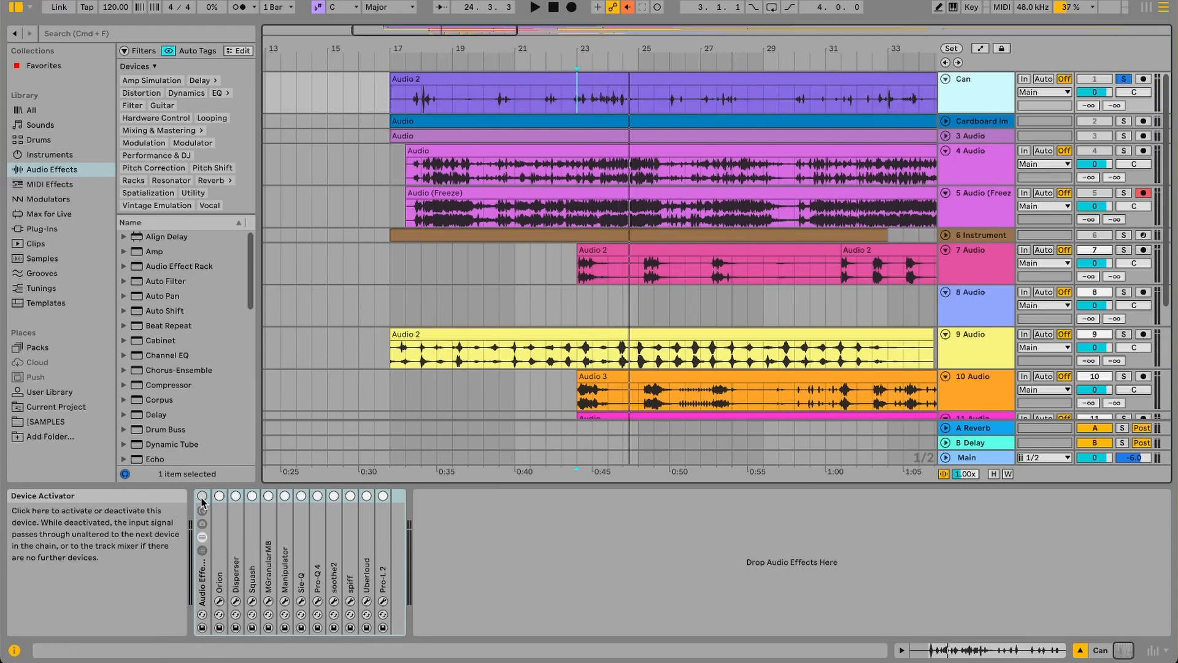
# Step: Activate the Can track's Audio Effect Rack and play the clip from bar 23 with the full effect chain
pyautogui.click(202, 499)
pyautogui.press('space')
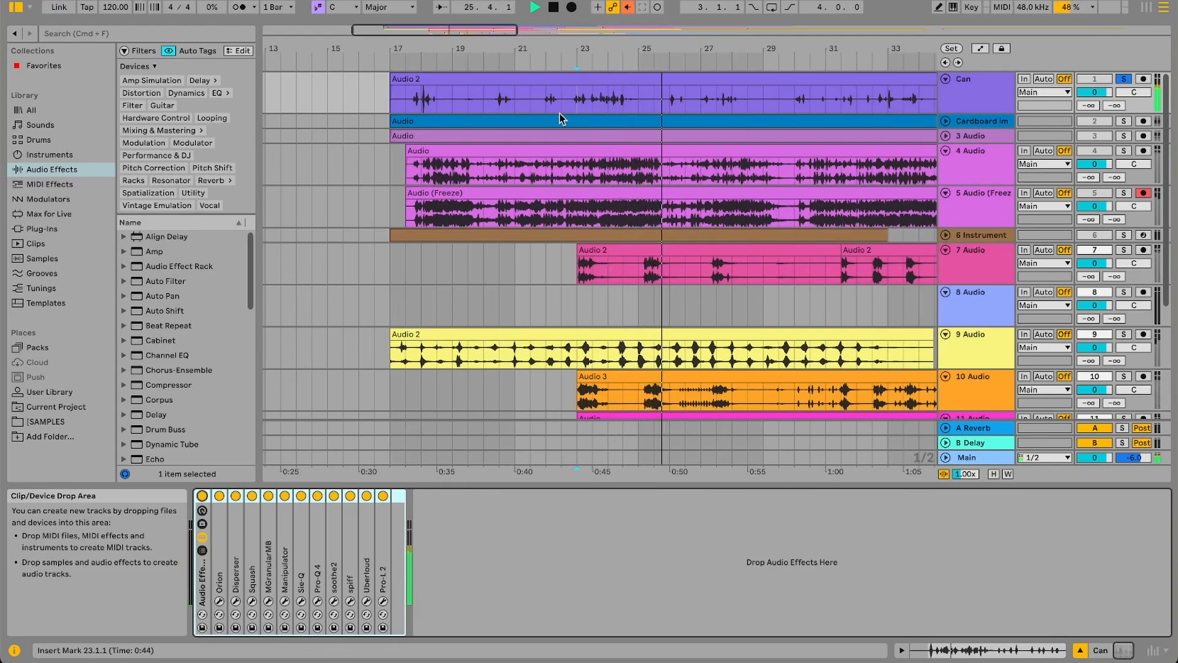
pyautogui.press('space')
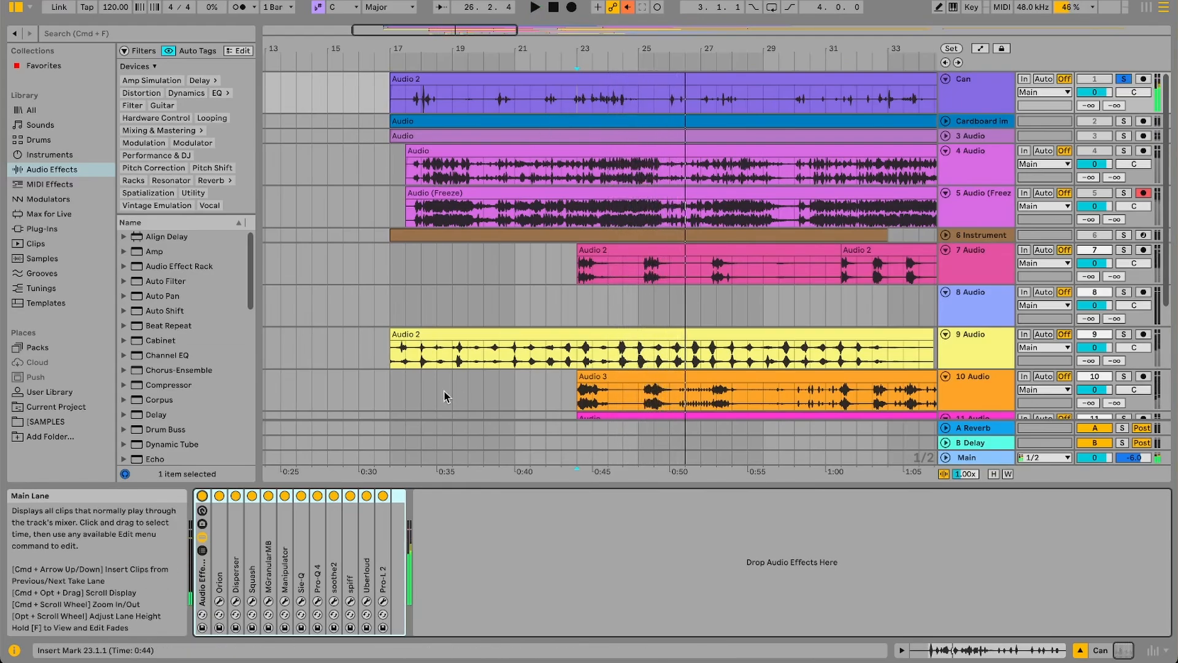
# Step: Deactivate the Can track's devices from Disperser through Pro-L 2 and open the Orion plug-in window
pyautogui.click(387, 533)
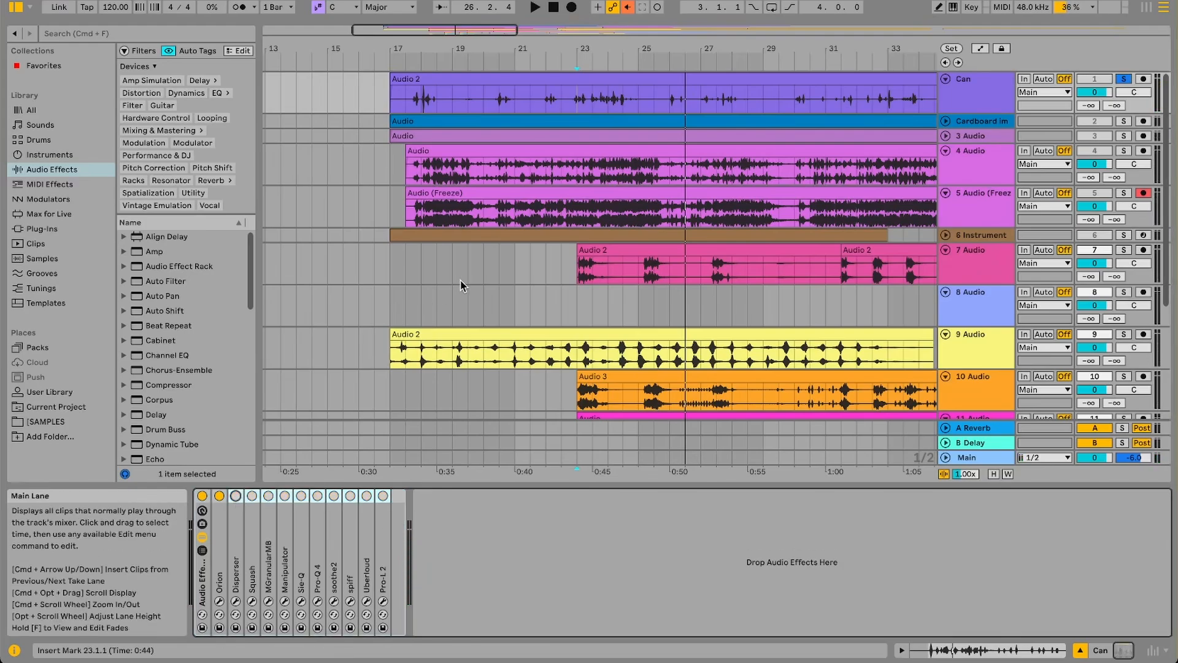
pyautogui.click(576, 100)
pyautogui.click(219, 601)
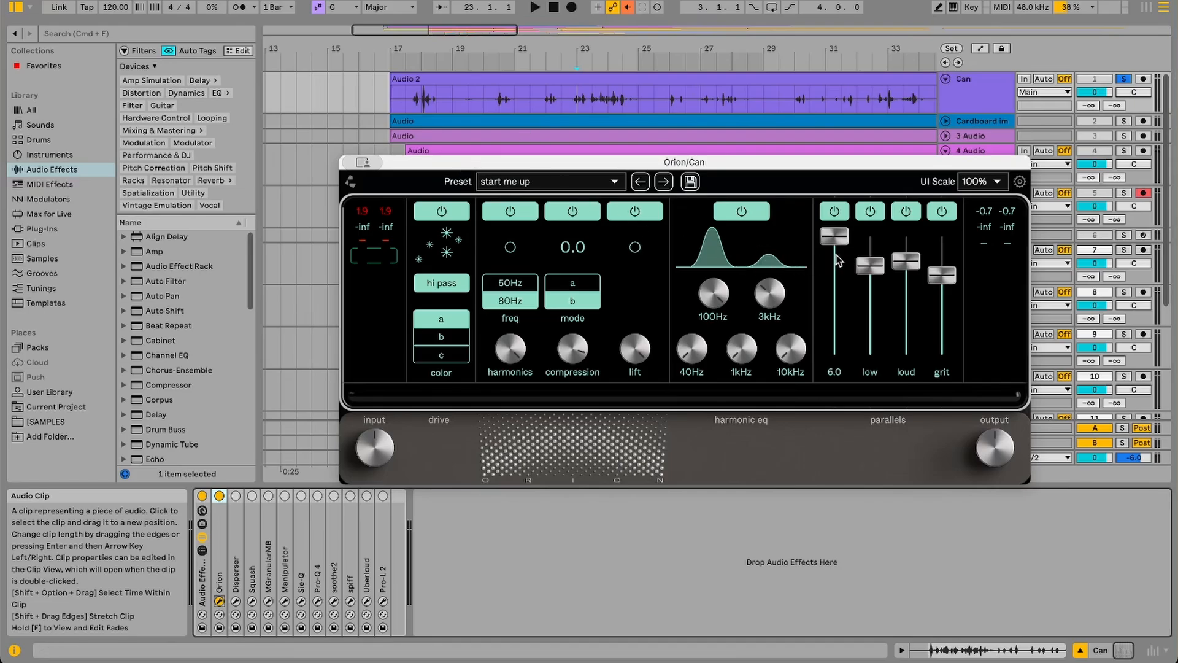
# Step: Play the Can clip from bar 23 and compare the sound with Orion off and on
pyautogui.click(578, 106)
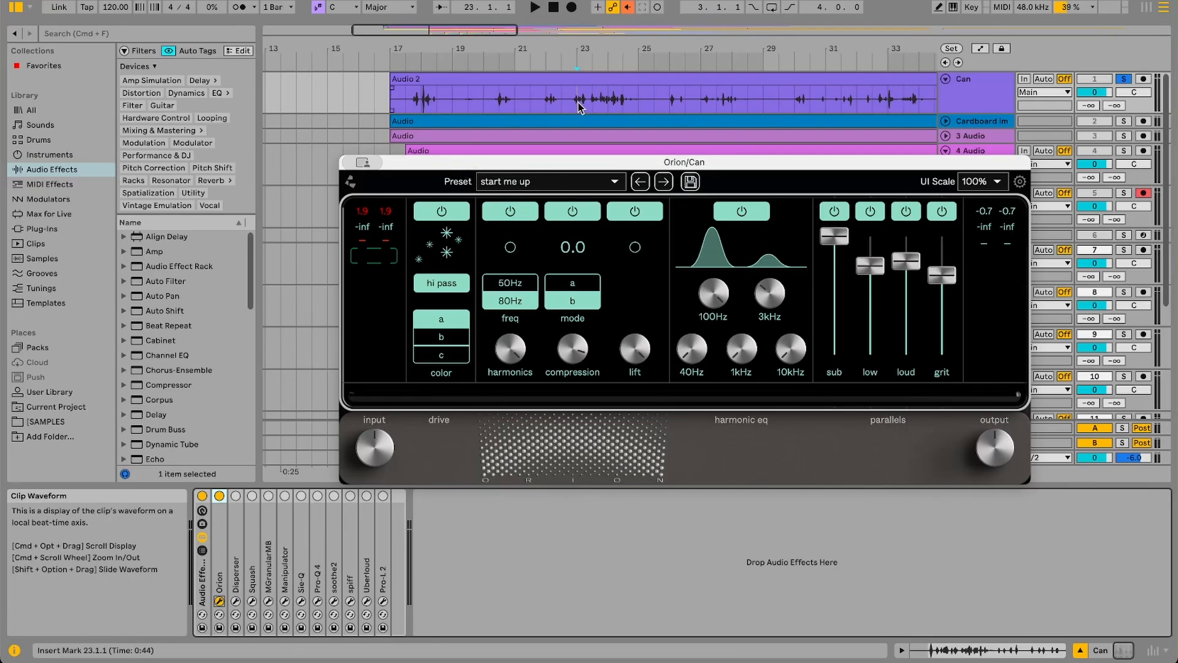
pyautogui.press('space')
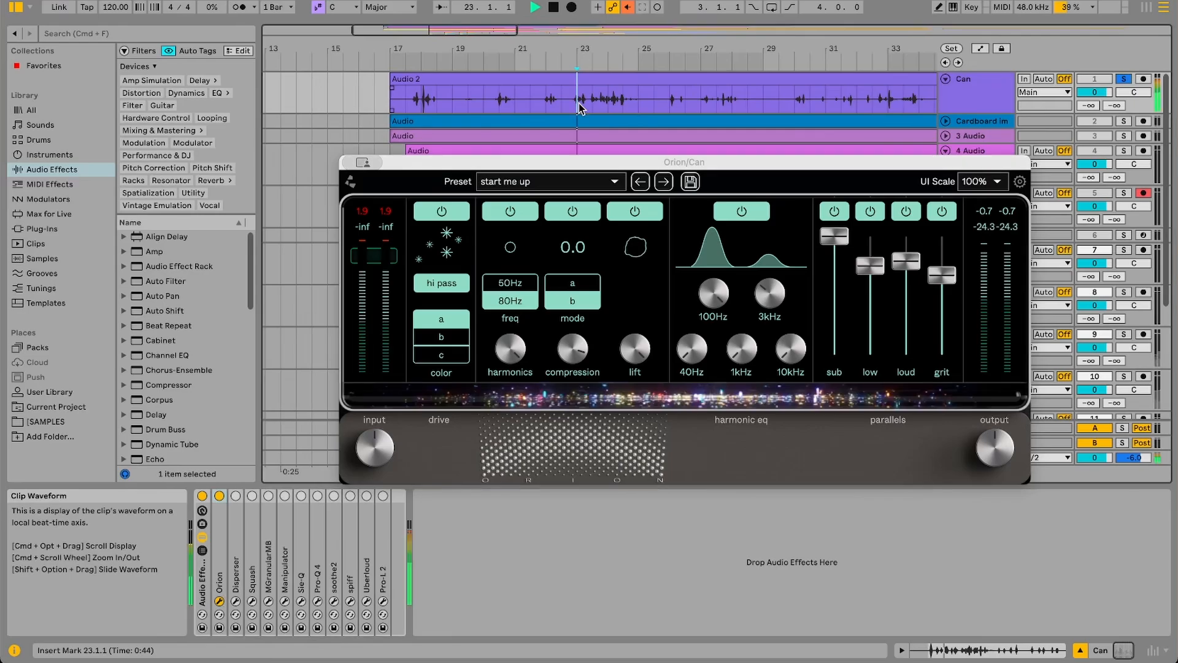
pyautogui.click(219, 496)
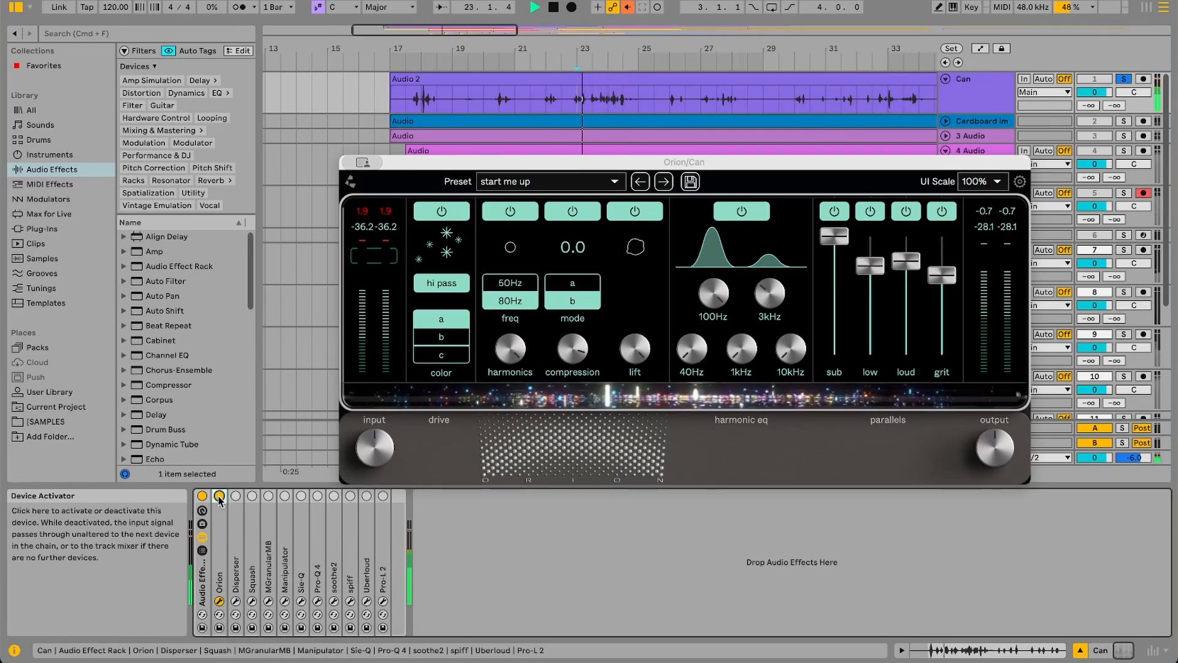
pyautogui.click(219, 496)
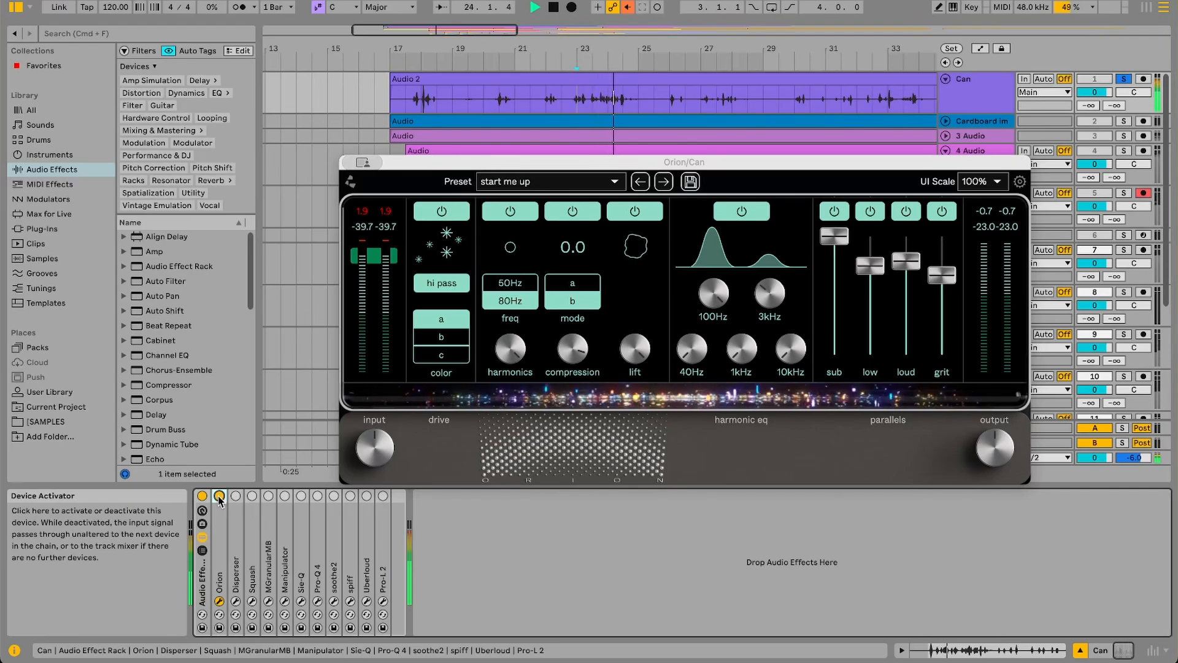
# Step: Open Disperser on the Can track, activate it and audition the clip from bar 23
pyautogui.click(235, 602)
pyautogui.moveTo(840, 546); pyautogui.dragTo(460, 283)
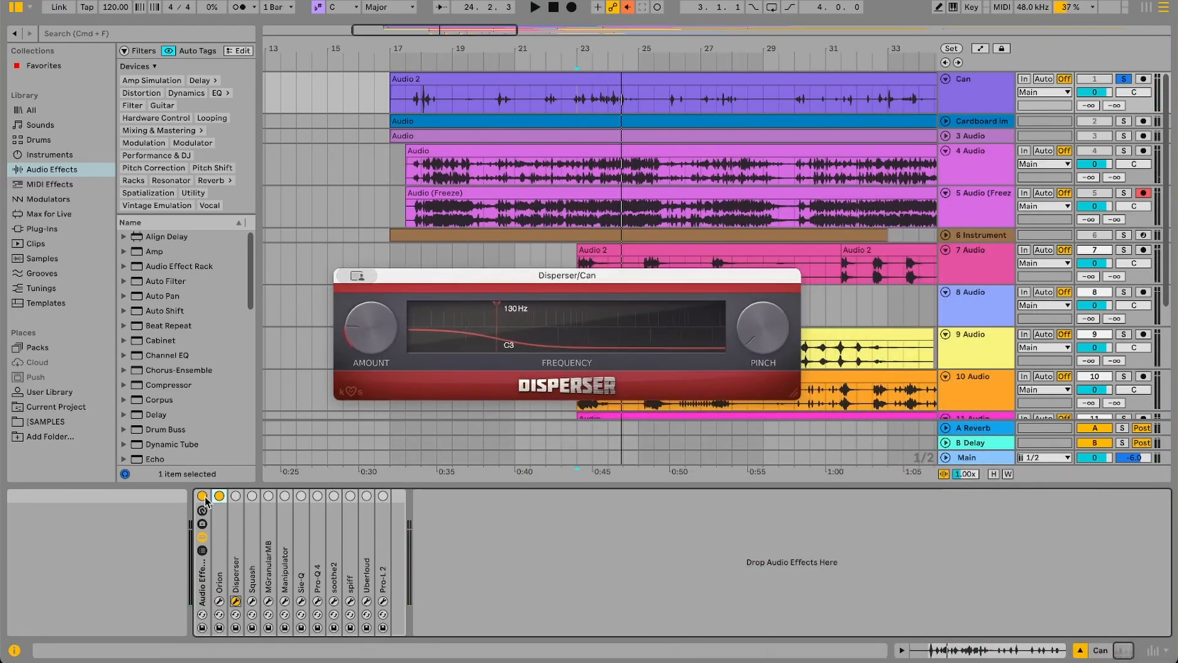
pyautogui.click(236, 496)
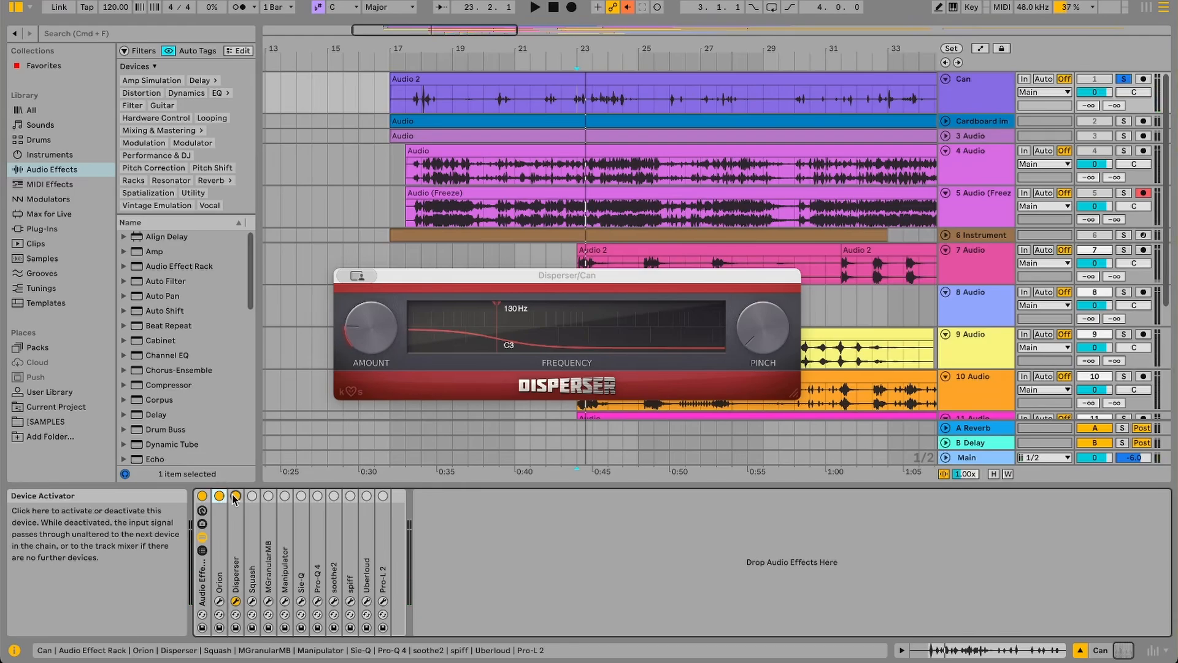
pyautogui.press('space')
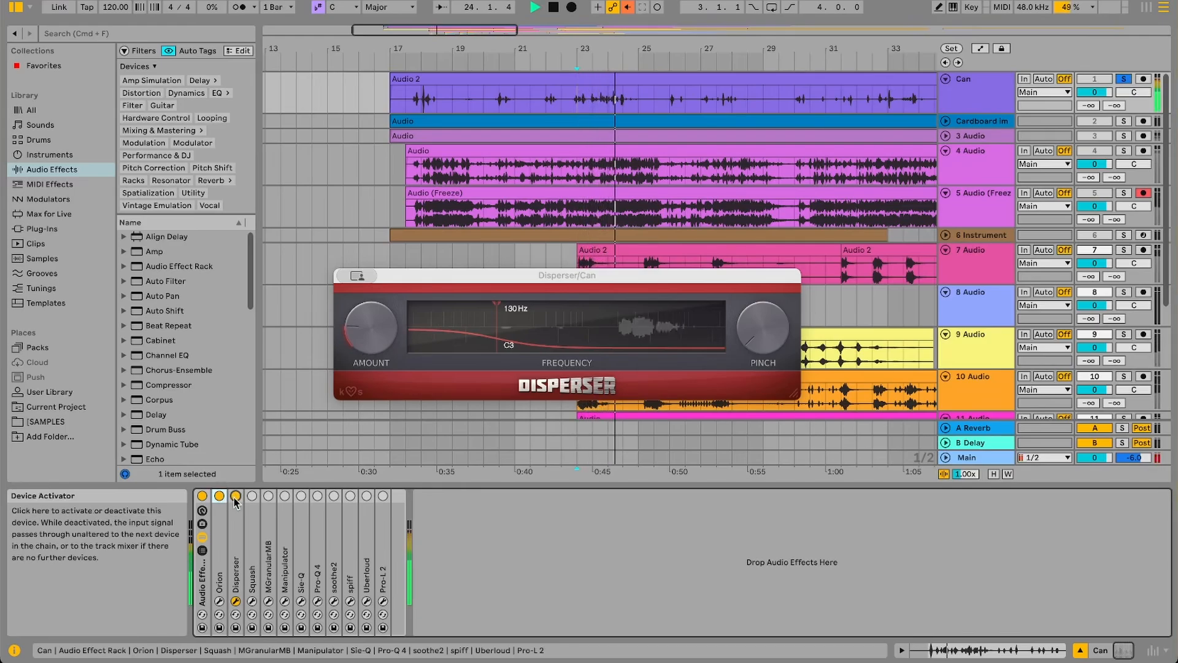
pyautogui.press('space')
# Step: Activate Squash, show its plug-in window and compare the Can clip's sound with Squash off and on
pyautogui.click(251, 495)
pyautogui.click(235, 601)
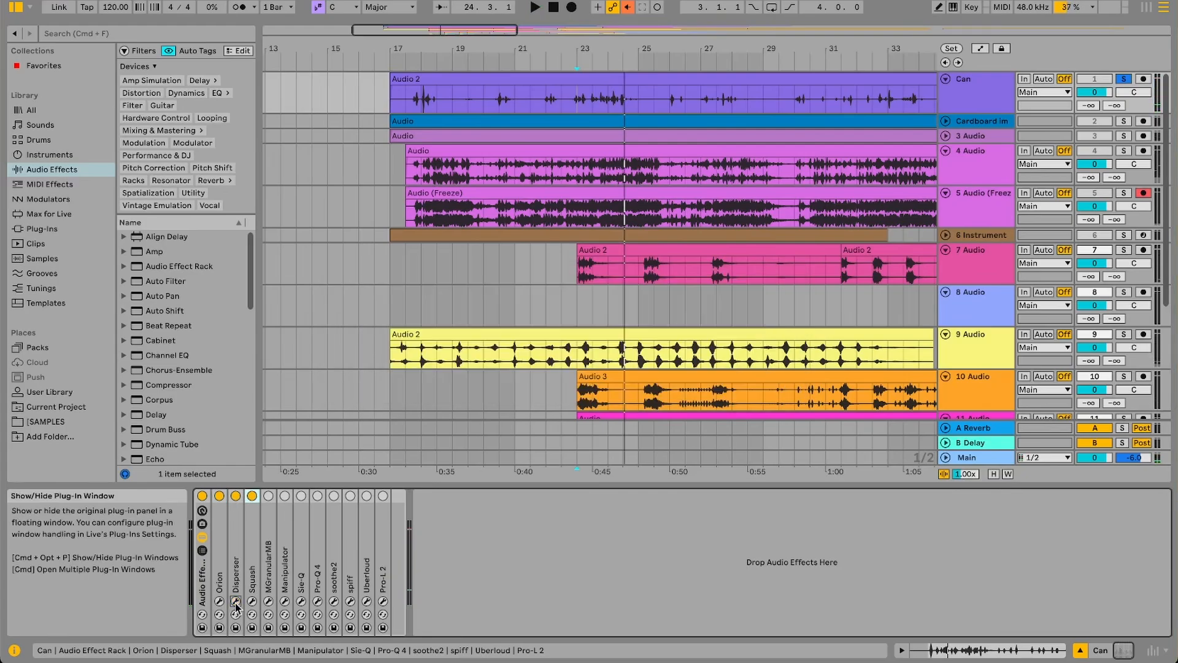
pyautogui.click(251, 601)
pyautogui.moveTo(960, 326); pyautogui.dragTo(605, 238)
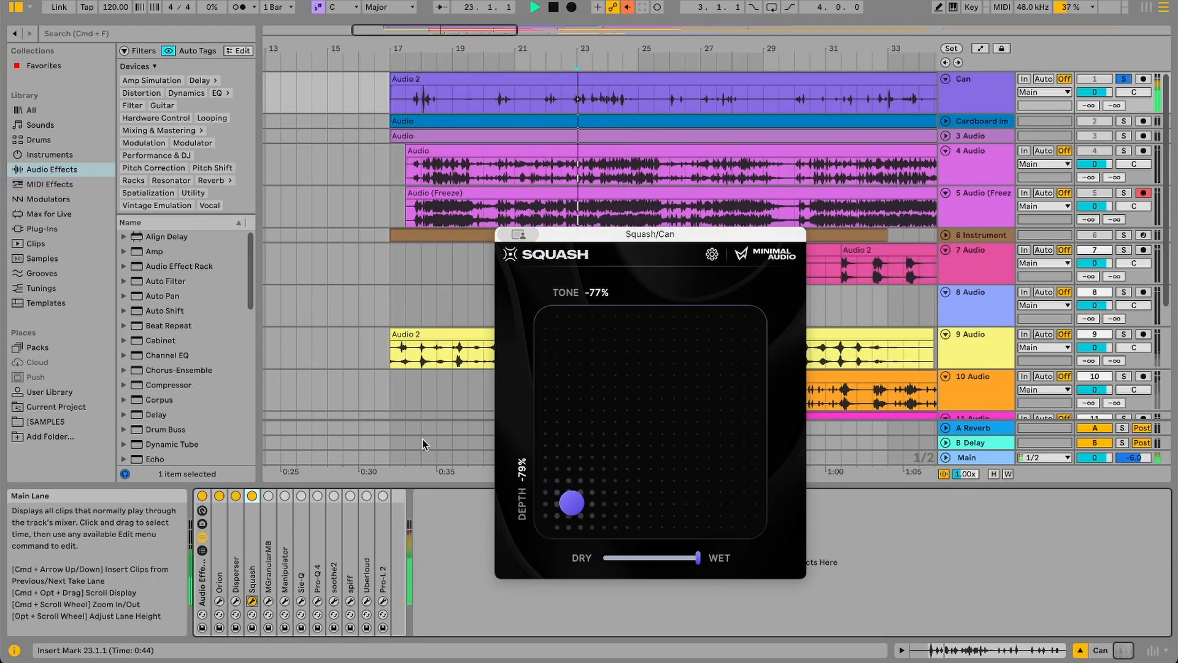
pyautogui.press('space')
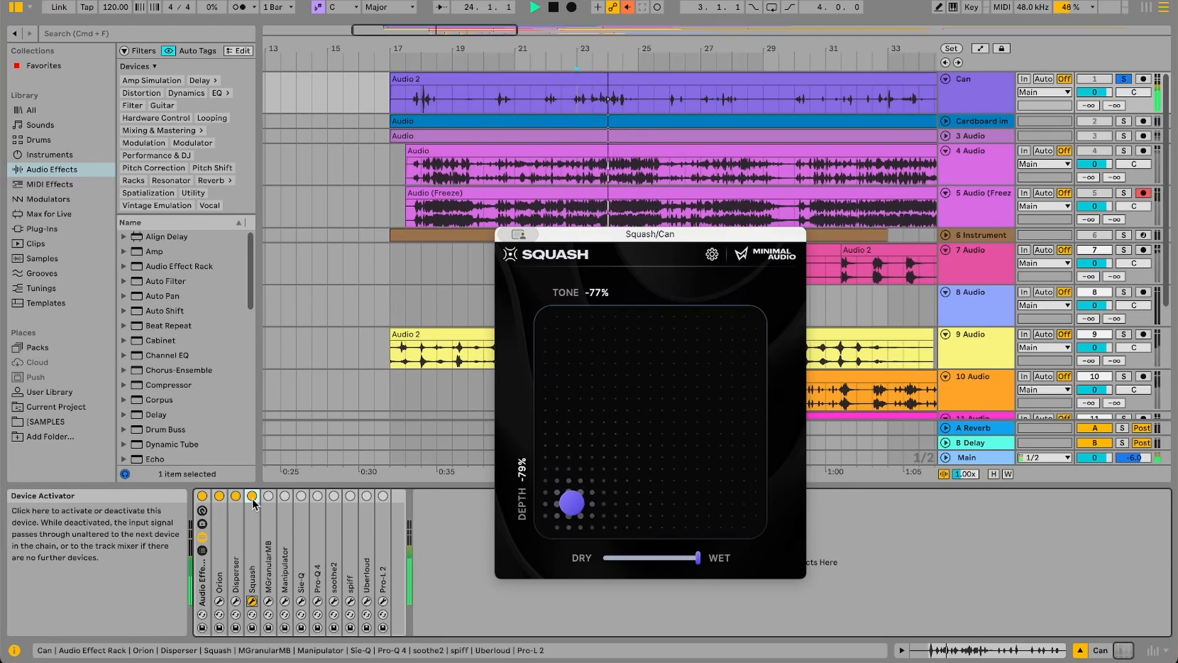
pyautogui.click(252, 497)
pyautogui.click(253, 499)
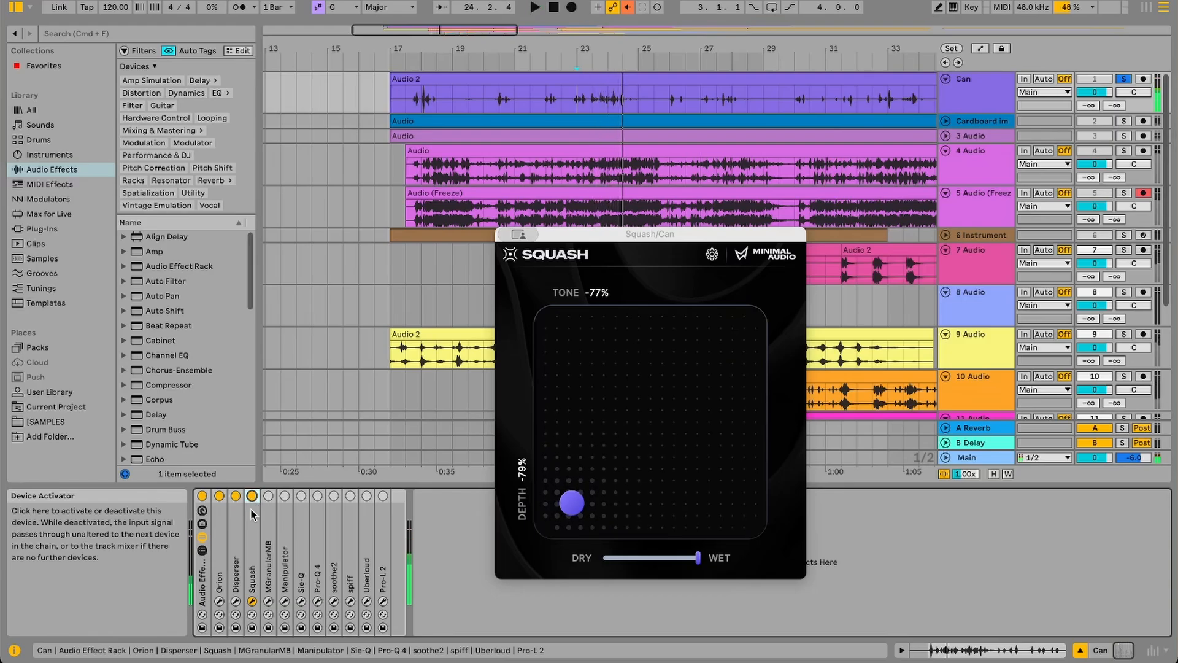
pyautogui.click(253, 602)
# Step: Open MGranularMB, activate it, audition the Can clip with its Atmosphere preset and close its window
pyautogui.click(268, 602)
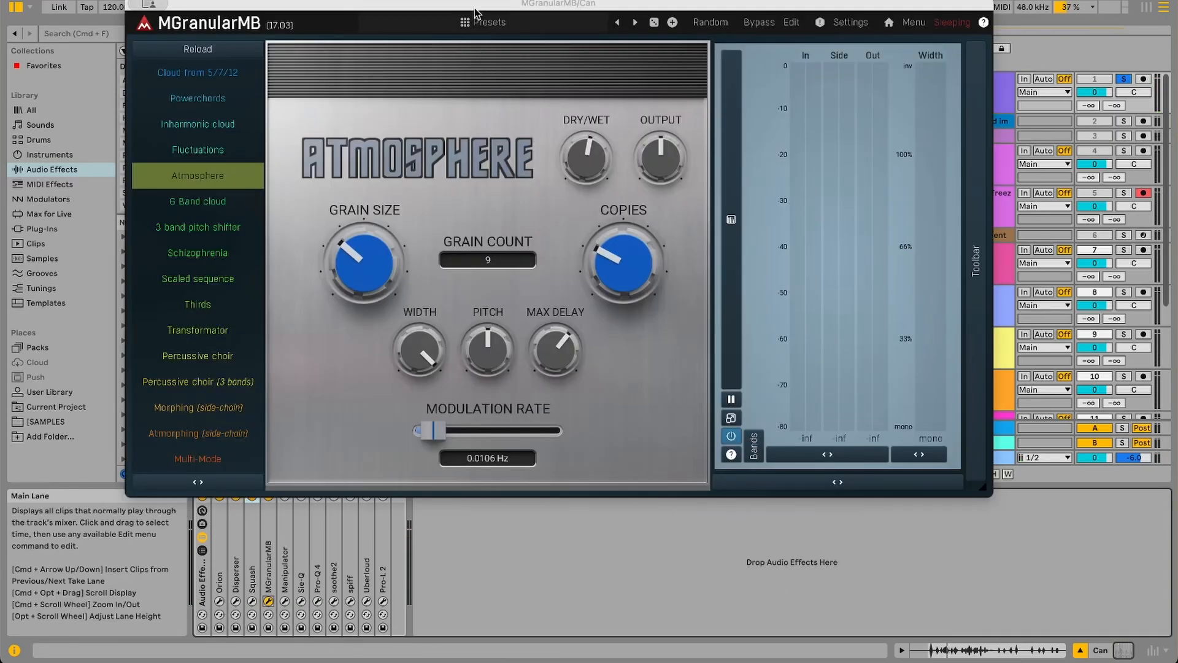
pyautogui.moveTo(476, 12); pyautogui.dragTo(665, 132)
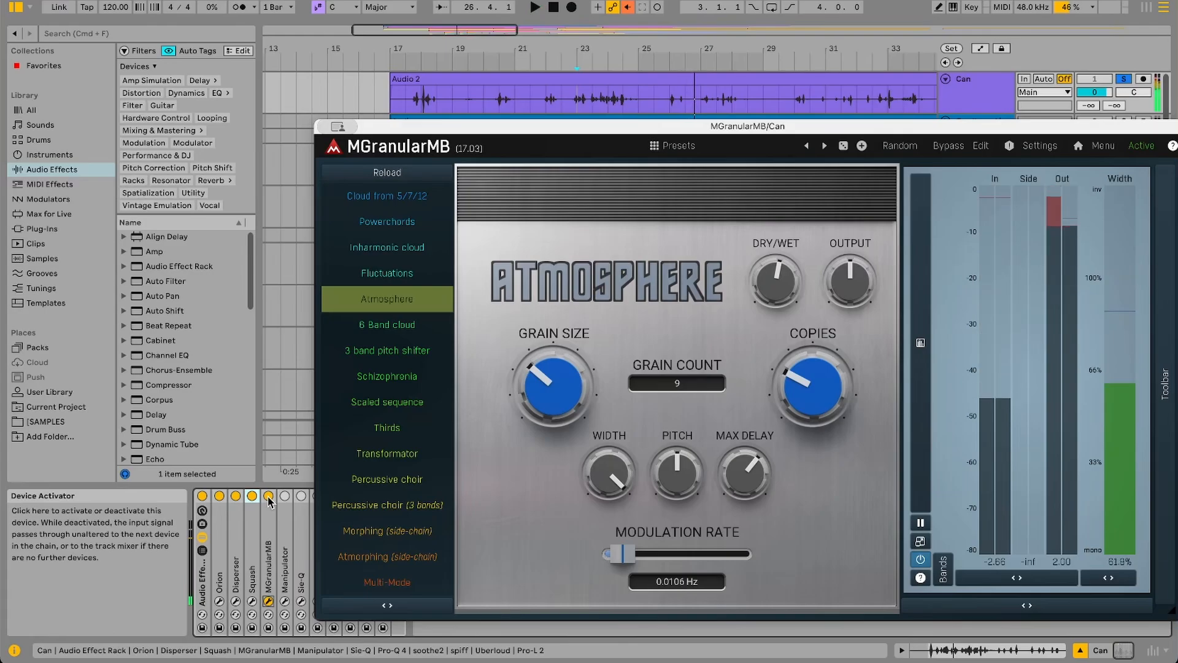
pyautogui.press('super+w')
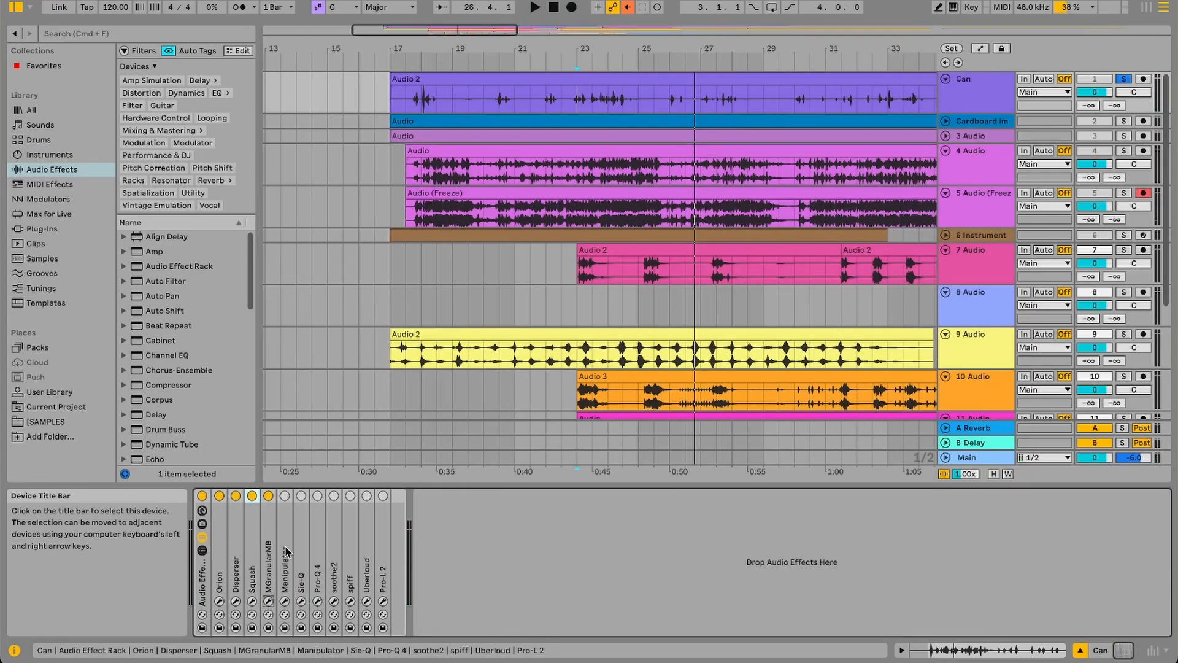
# Step: Open Manipulator, activate it and audition the Can clip from bar 23 with the Sub Octavus preset
pyautogui.click(285, 602)
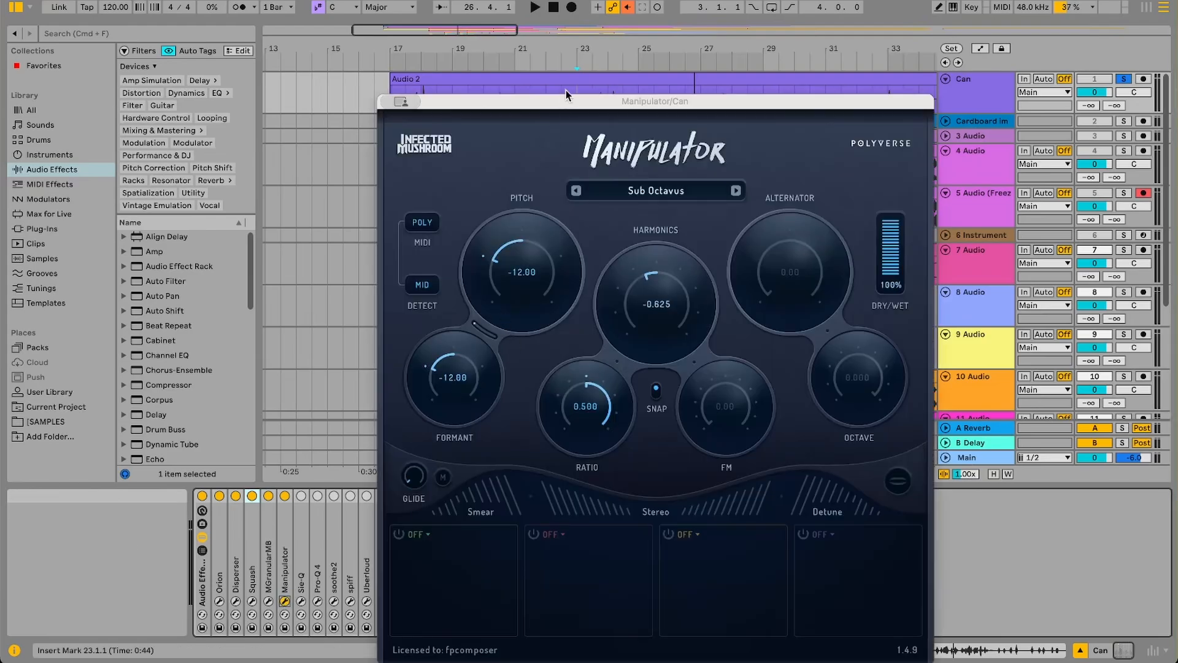
pyautogui.moveTo(652, 101)
pyautogui.mouseDown()
pyautogui.moveTo(811, 109)
pyautogui.moveTo(672, 113)
pyautogui.mouseUp()
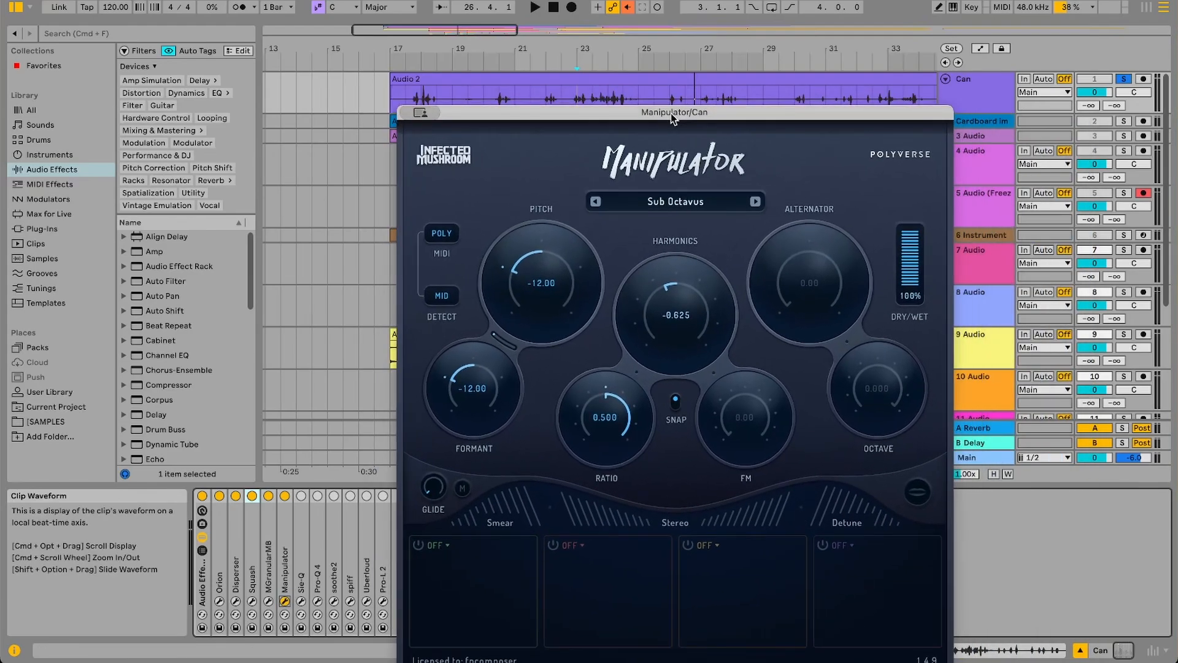
pyautogui.press('space')
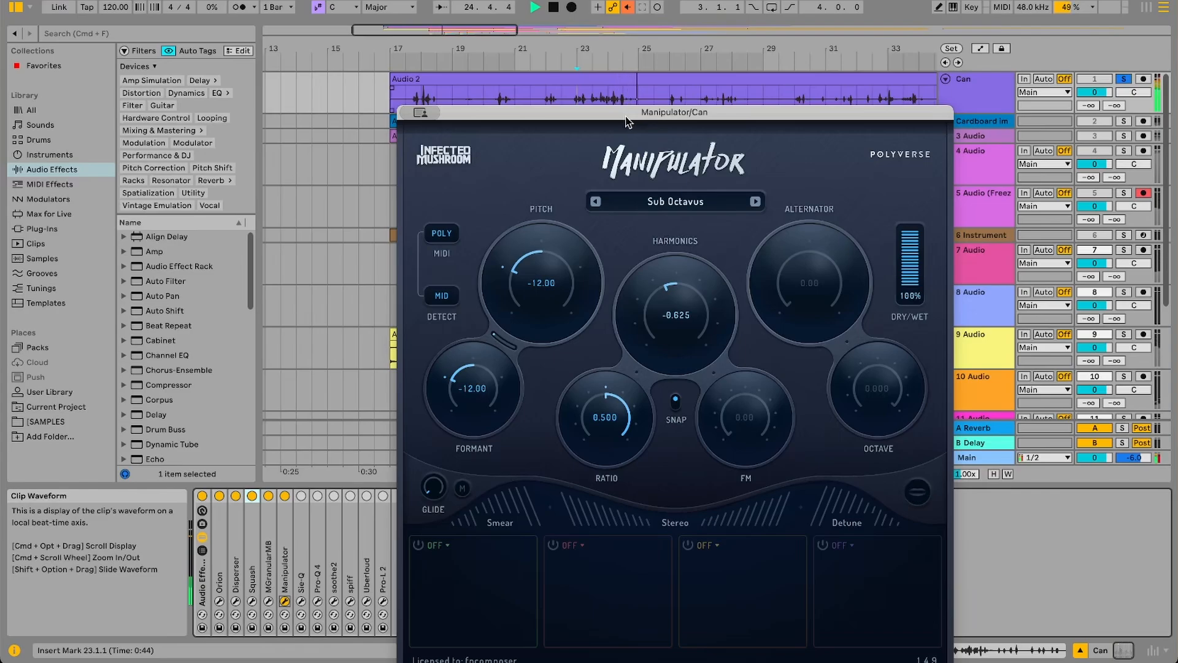
pyautogui.press('space')
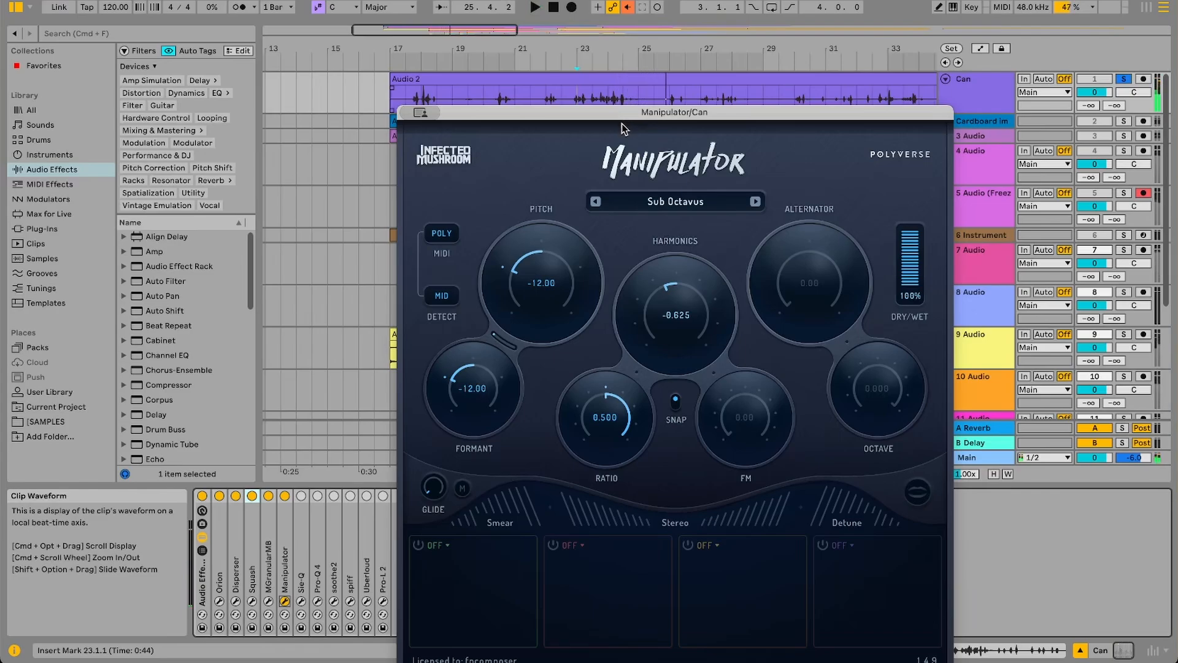
# Step: Browse Manipulator's preset list and dismiss it without loading another preset
pyautogui.click(676, 210)
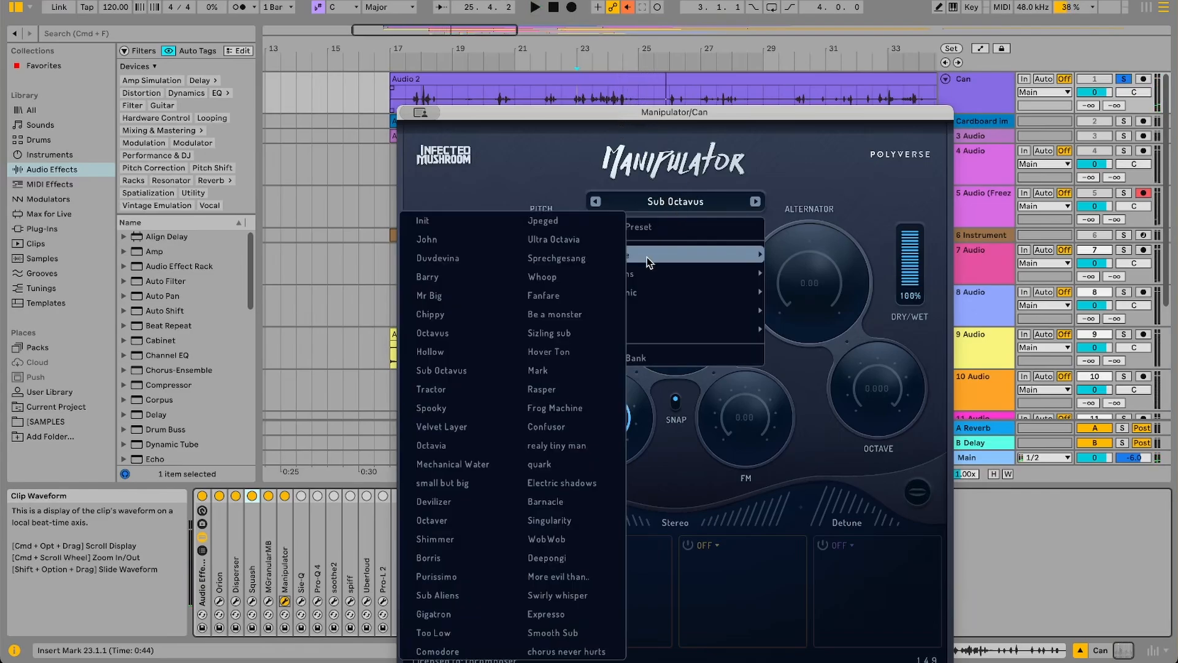
pyautogui.moveTo(705, 251)
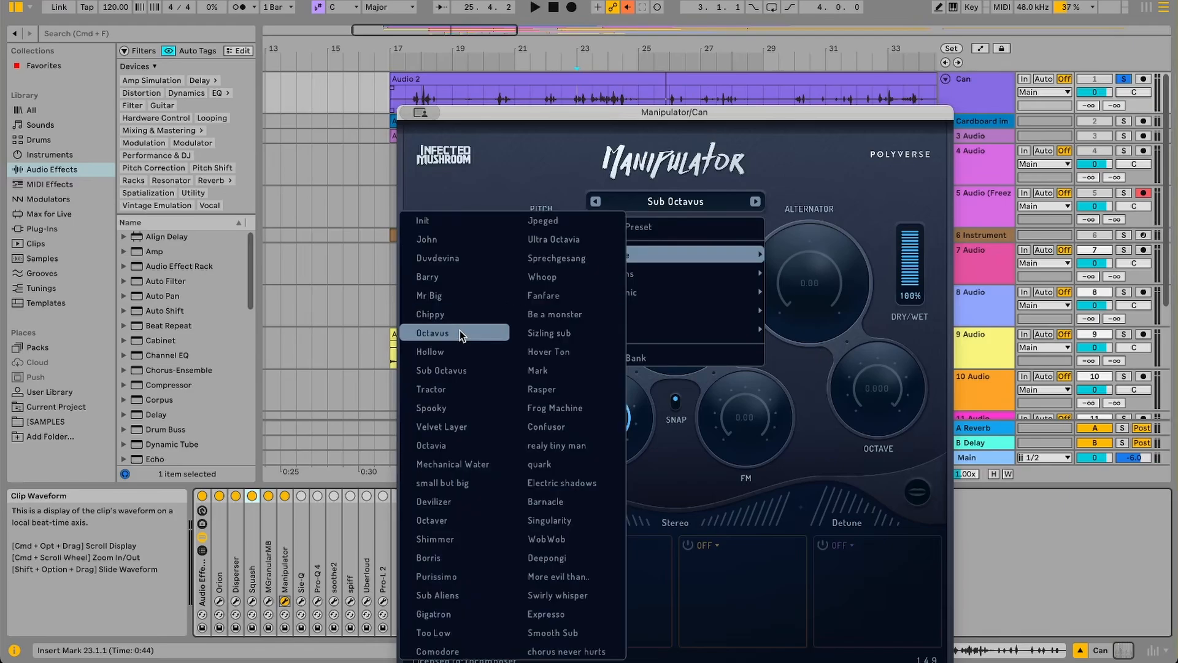
pyautogui.click(562, 152)
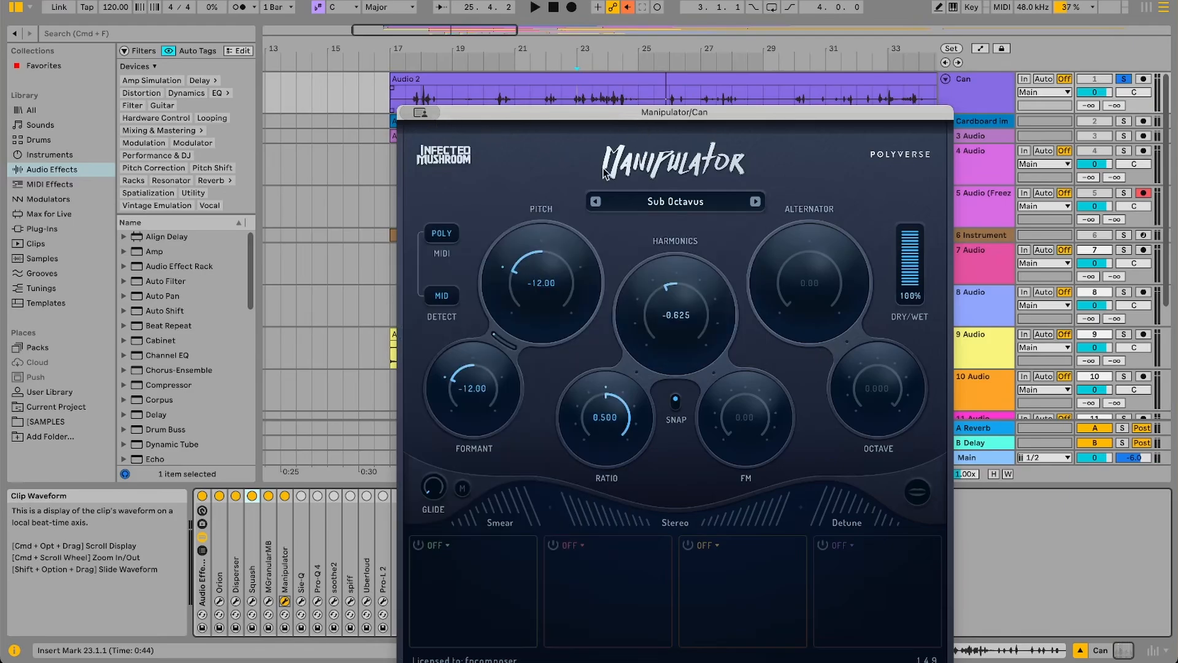
# Step: Activate Sie-Q with its window open and compare the Can clip's sound from bar 23 with Sie-Q off and on
pyautogui.click(301, 601)
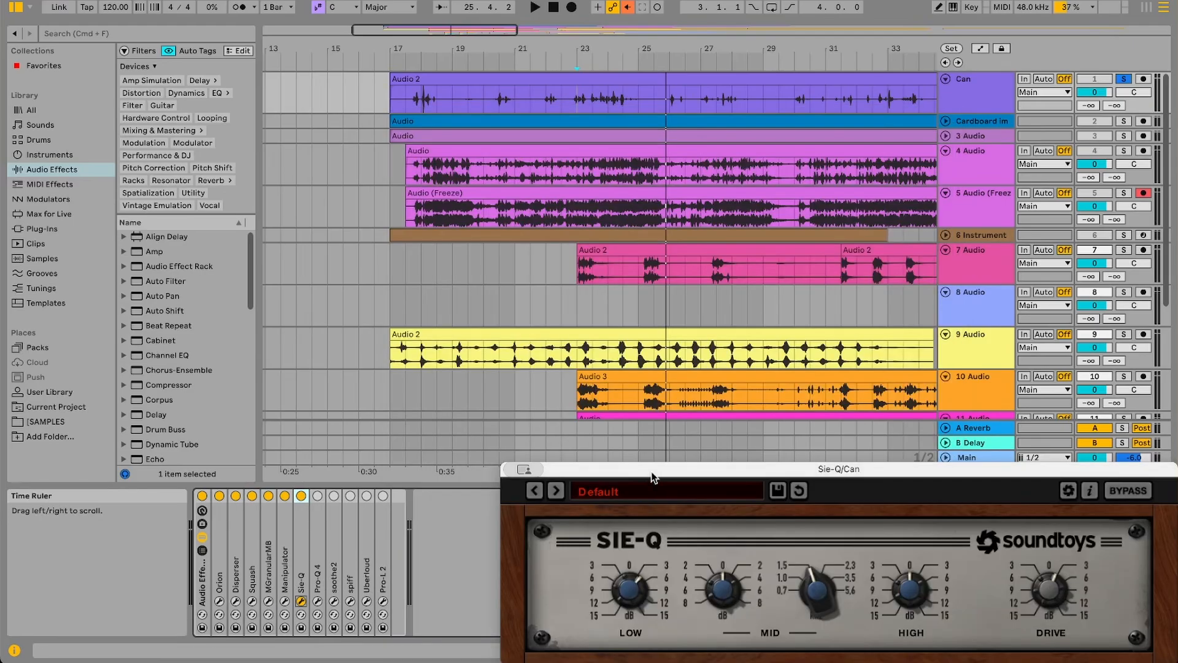
pyautogui.moveTo(650, 476); pyautogui.dragTo(469, 238)
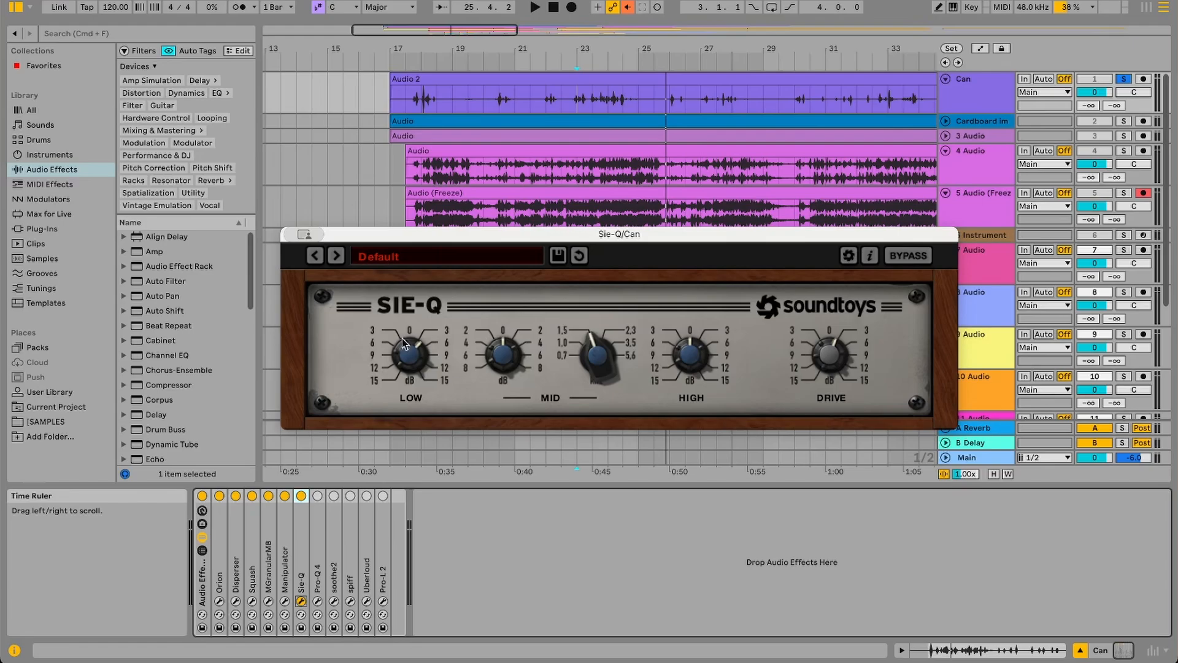
pyautogui.press('space')
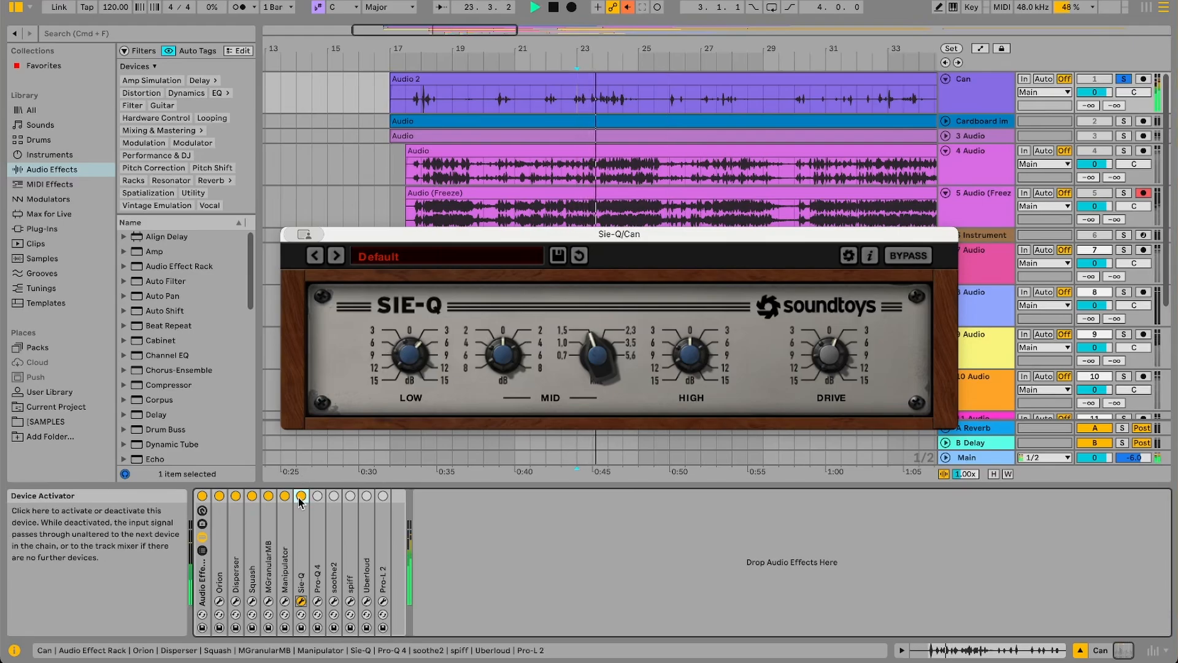
pyautogui.click(301, 496)
pyautogui.click(301, 496)
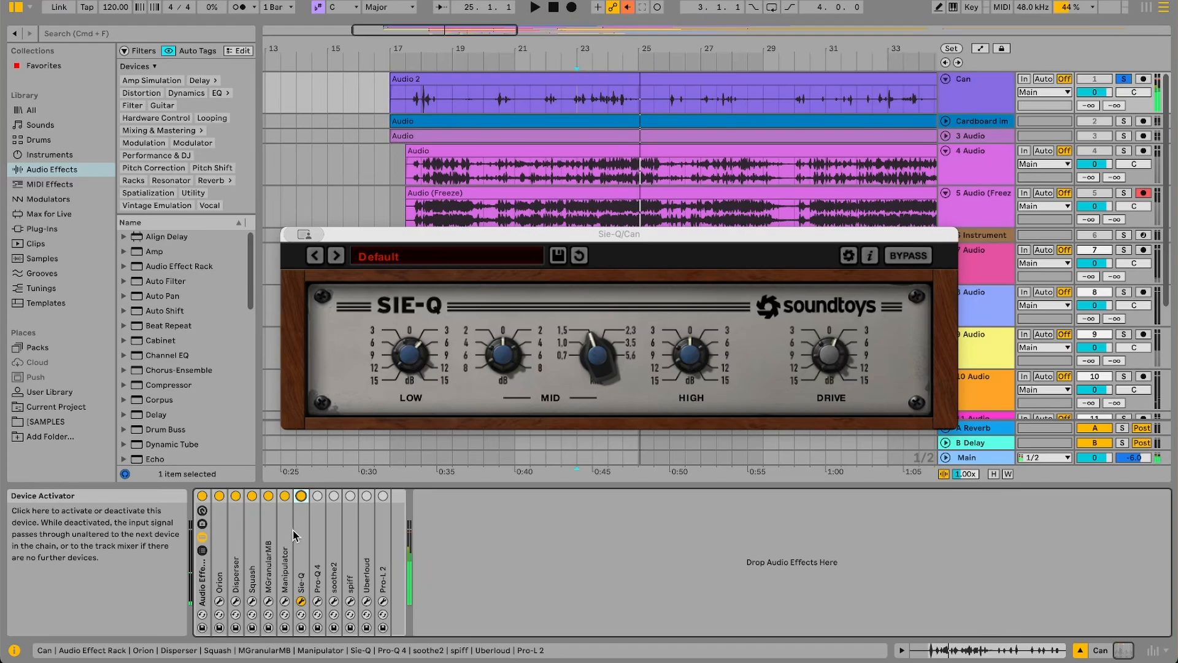
pyautogui.click(301, 601)
# Step: Activate Pro-Q 4 on the Can track and open its plug-in window
pyautogui.click(317, 495)
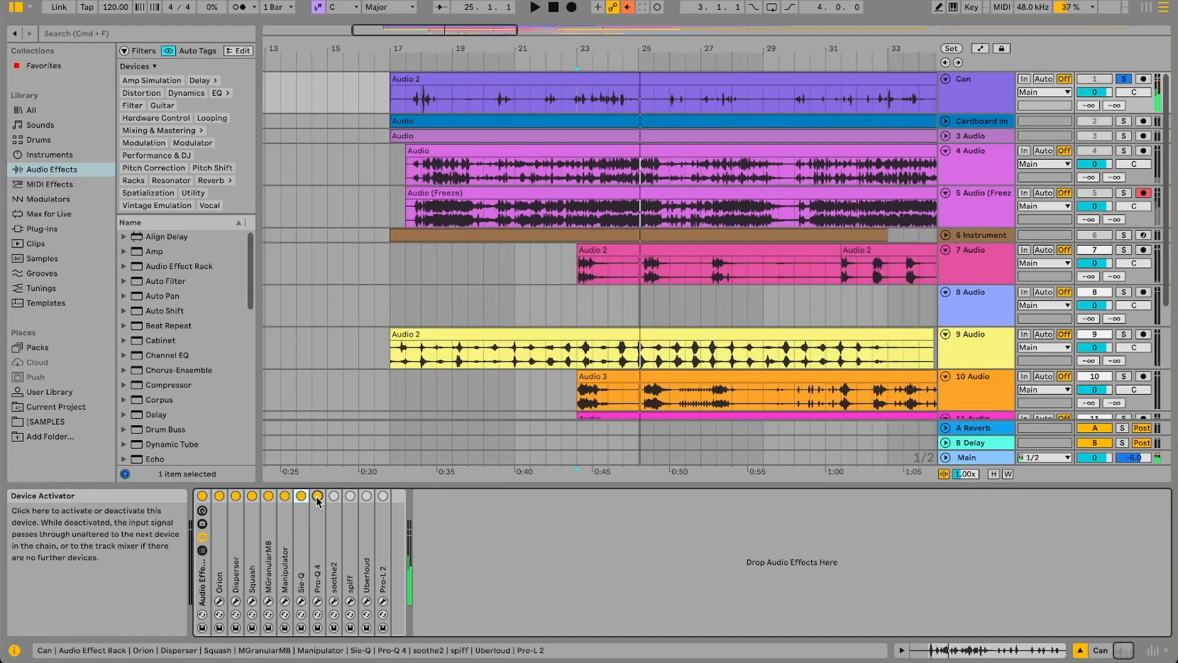
pyautogui.click(318, 601)
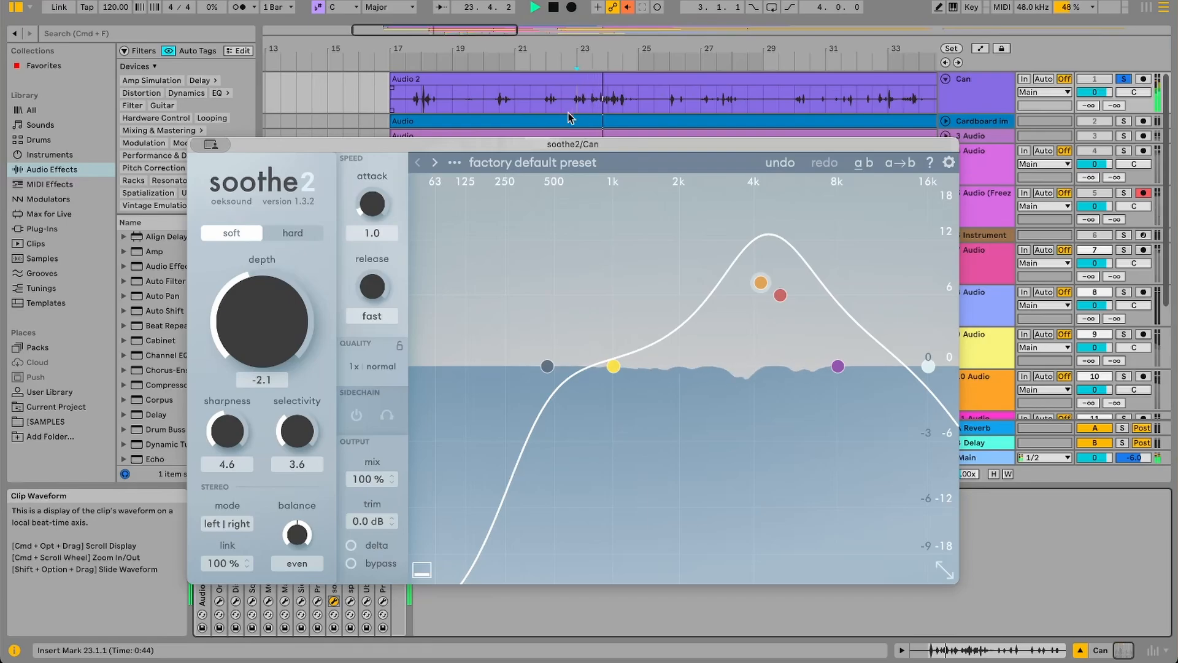
# Step: Stop the soothe2 audition on the Can track and close its plug-in window
pyautogui.press('space')
pyautogui.click(334, 602)
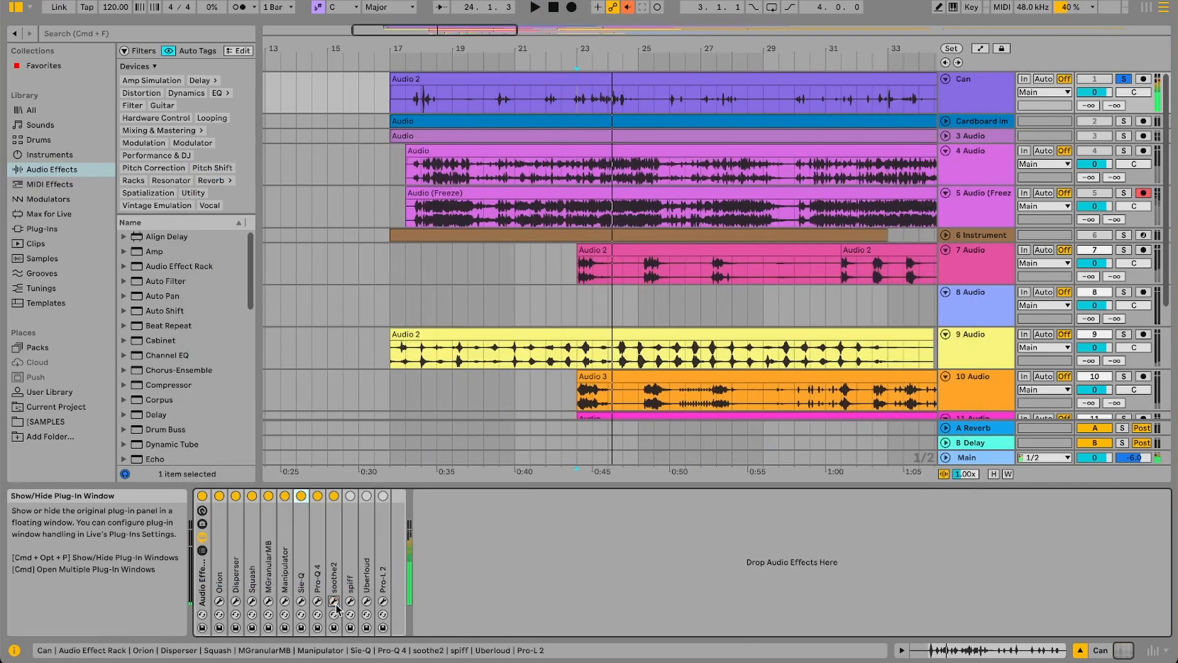
# Step: Activate spiff on the Can track, audition the clip from bar 23 with its window open, and close it
pyautogui.click(350, 601)
pyautogui.moveTo(547, 257); pyautogui.dragTo(494, 186)
pyautogui.press('space')
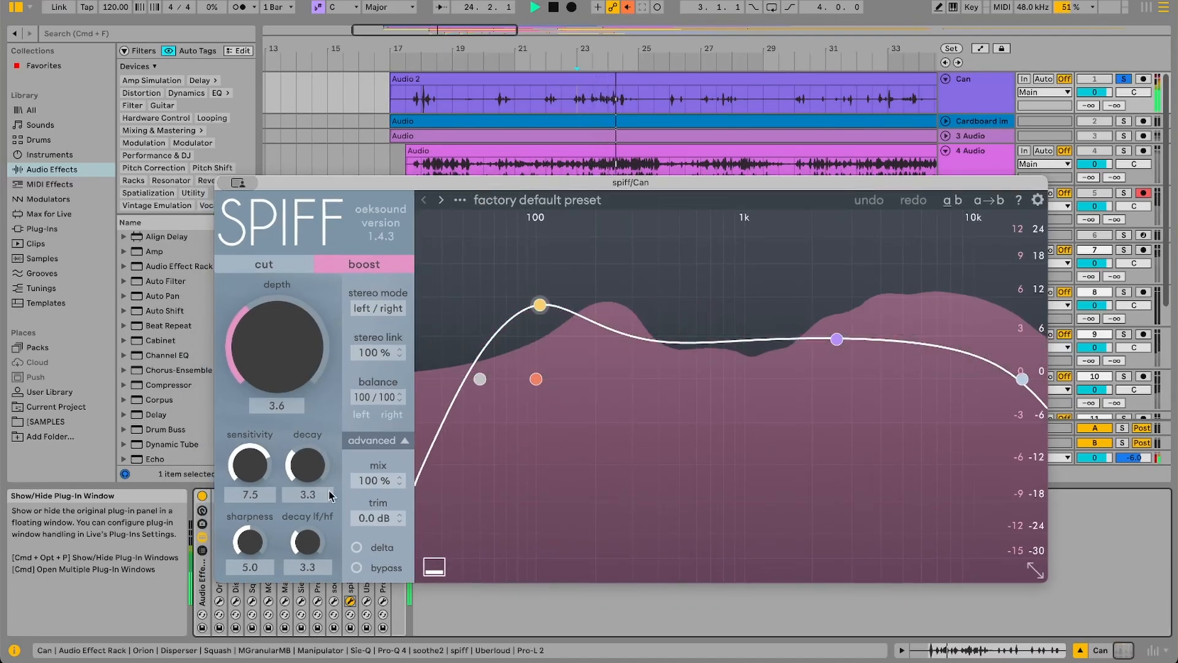
pyautogui.press('space')
pyautogui.click(350, 602)
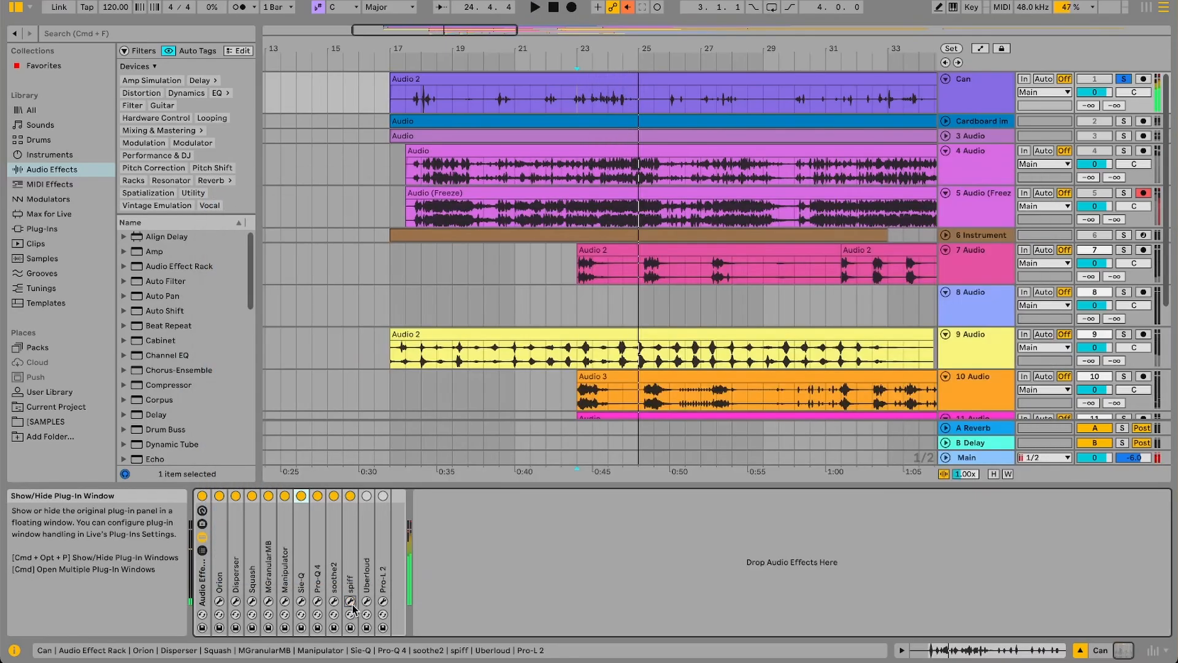
# Step: Activate Uberloud, compare the Can clip's sound from bar 23 with it off and on, and open Pro-L 2
pyautogui.click(366, 601)
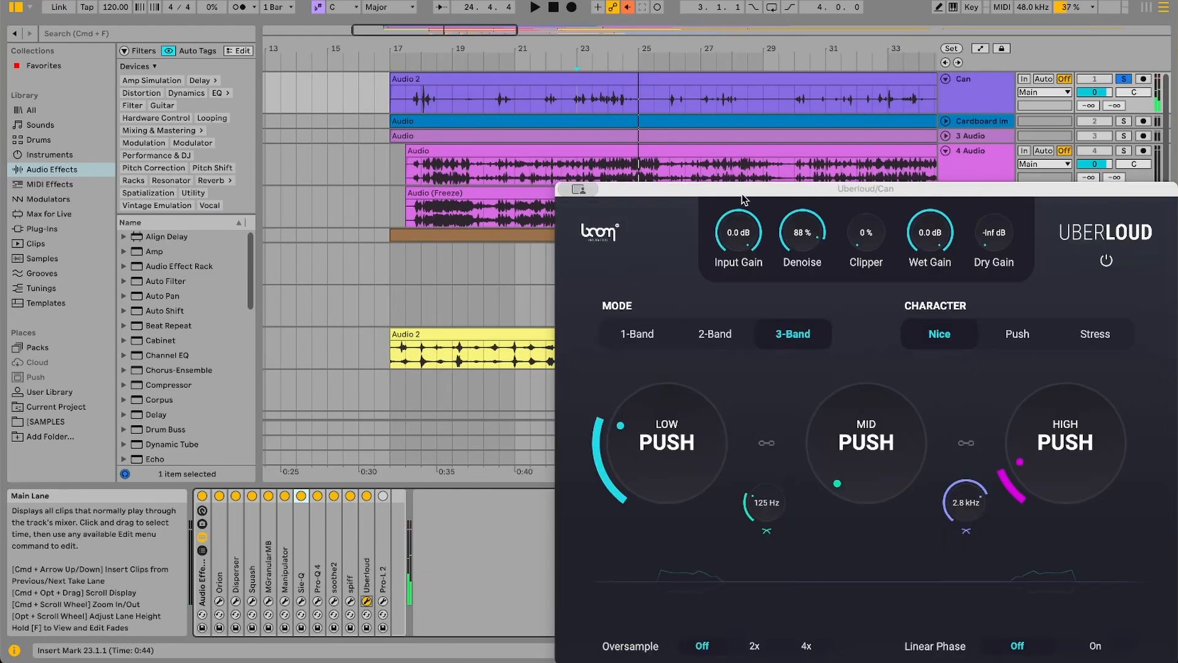
pyautogui.moveTo(576, 187); pyautogui.dragTo(646, 128)
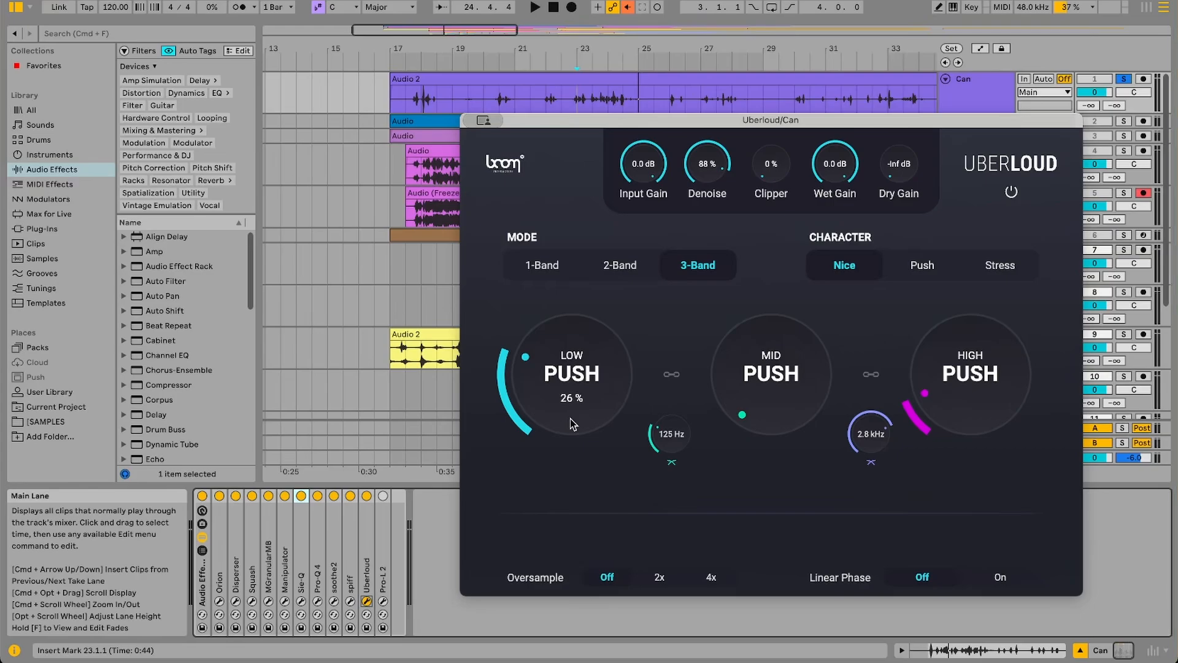
pyautogui.press('space')
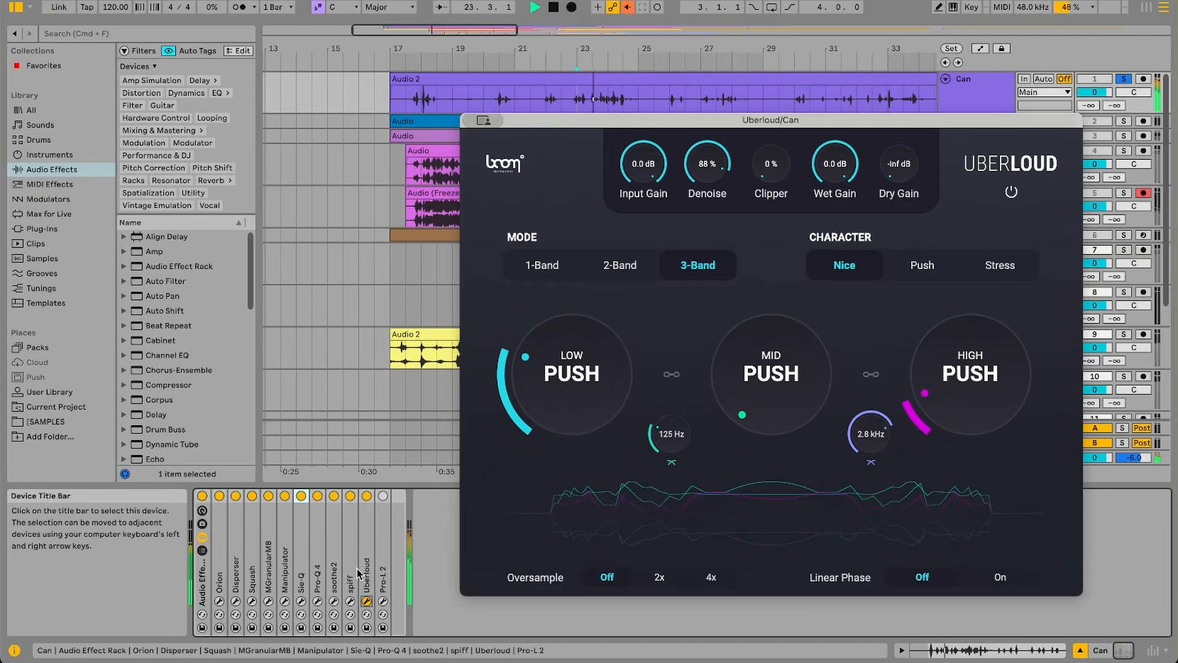
pyautogui.click(366, 496)
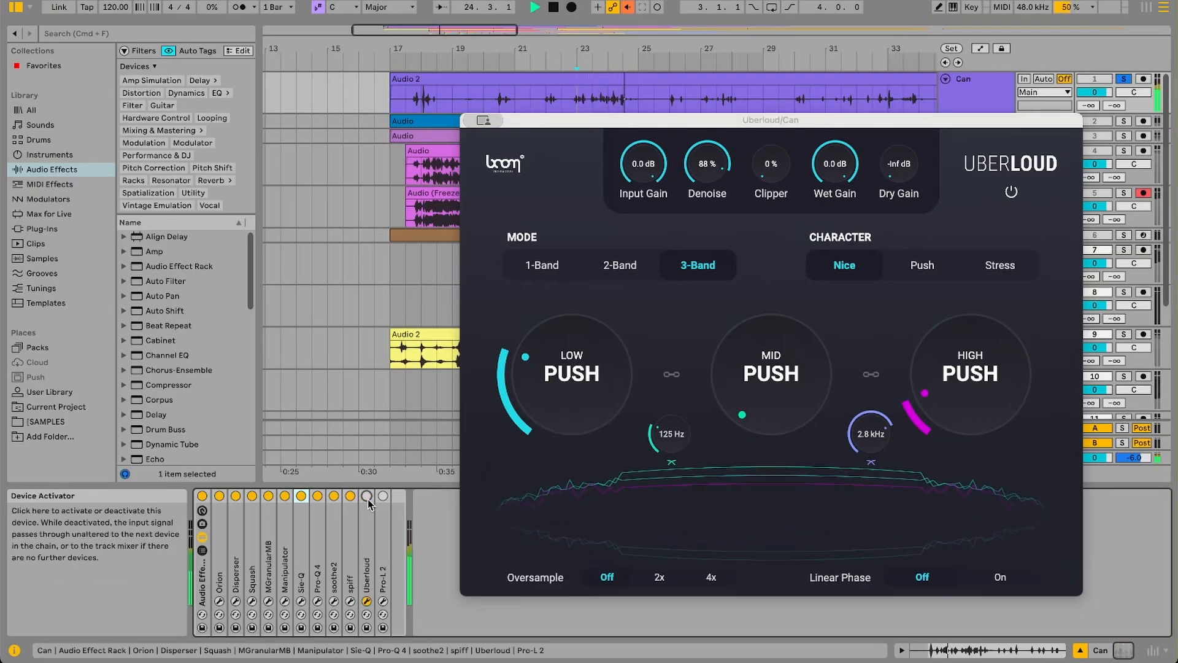
pyautogui.click(367, 496)
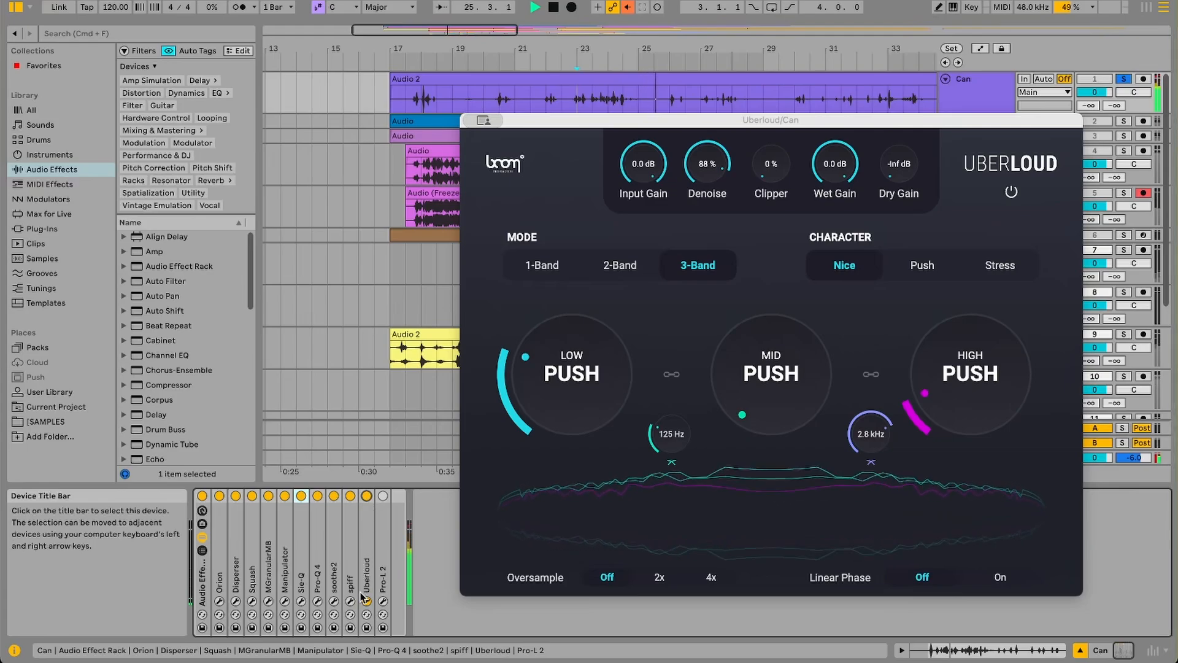
pyautogui.click(383, 601)
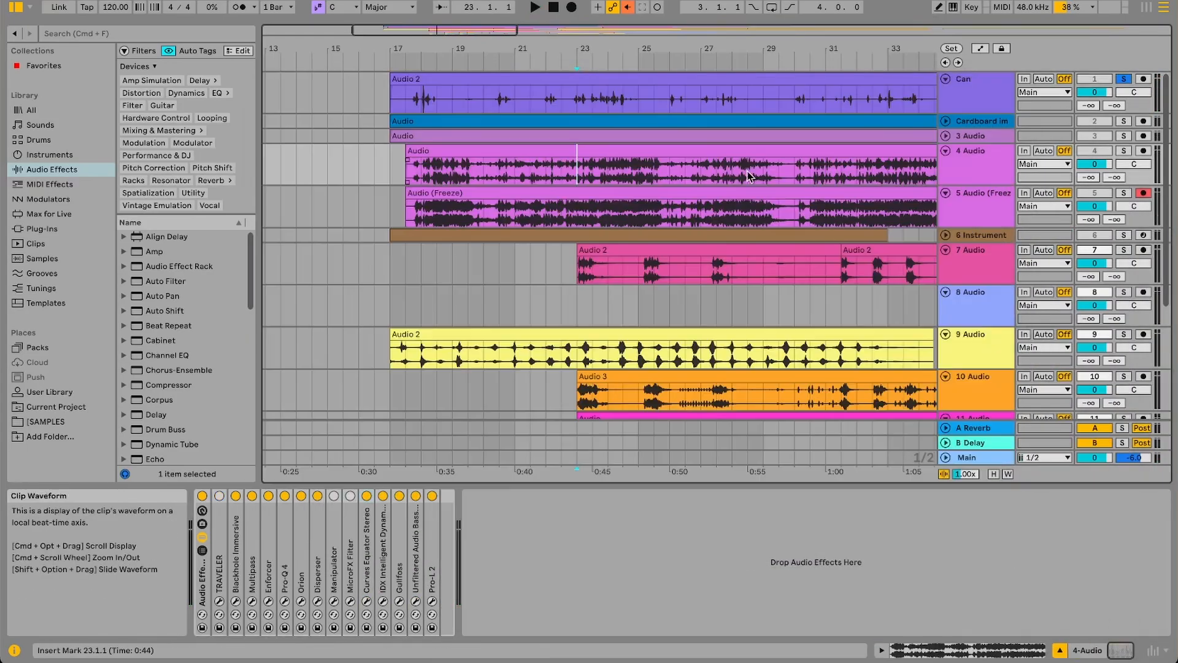
# Step: Switch the solo to the 4 Audio track and play it from bar 23
pyautogui.click(950, 170)
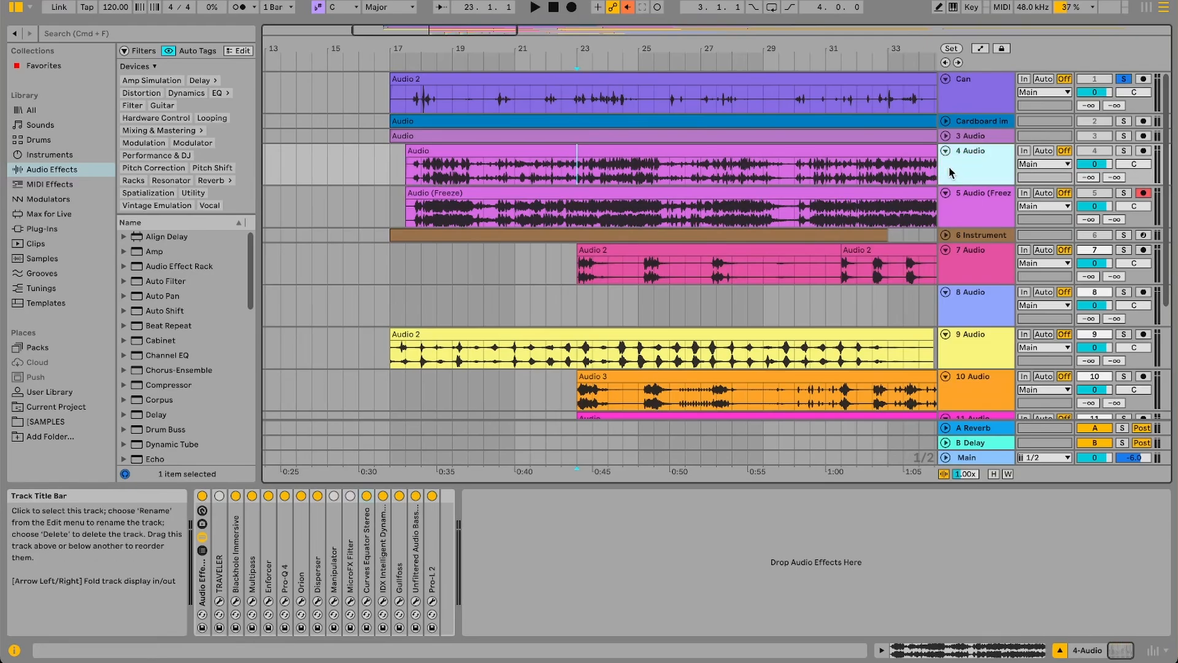
pyautogui.click(1124, 151)
pyautogui.press('space')
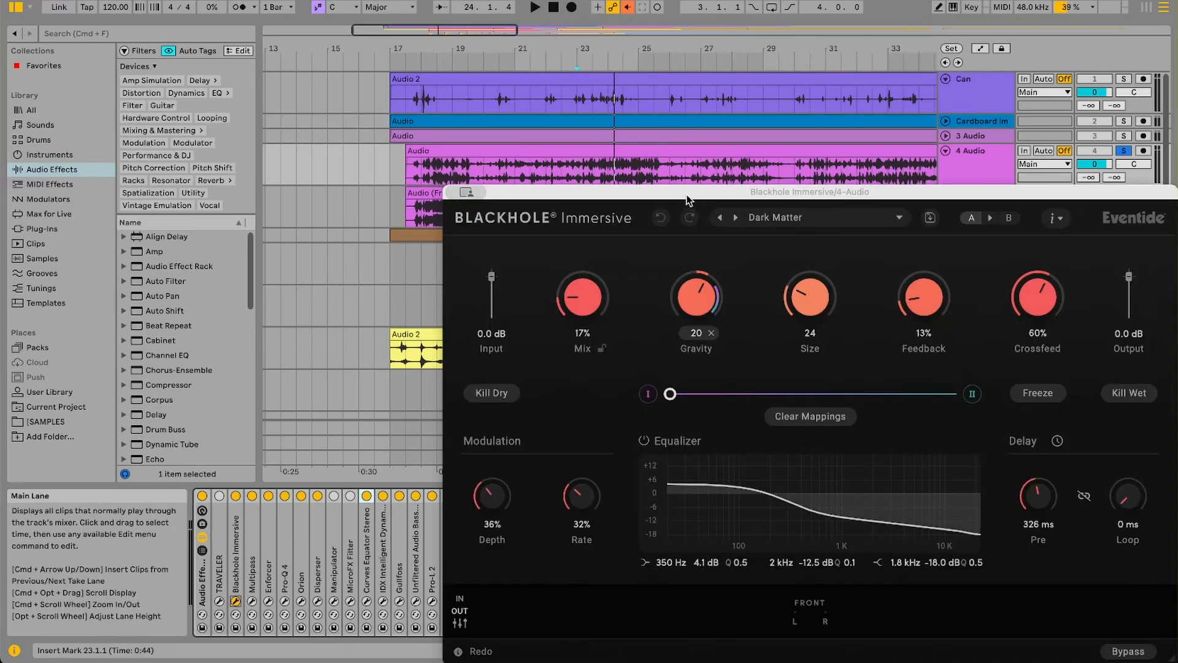
# Step: Audition the 4 Audio track from bar 23 with Blackhole Immersive's Dark Matter preset in view
pyautogui.moveTo(687, 196); pyautogui.dragTo(601, 134)
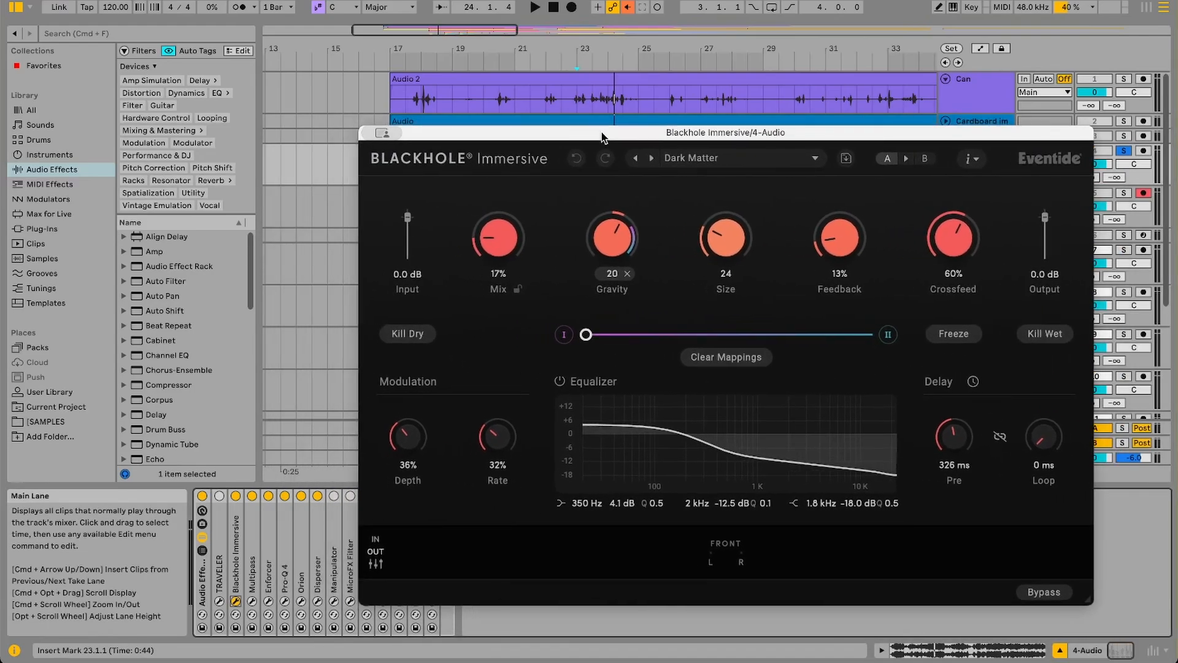
pyautogui.click(237, 602)
pyautogui.click(236, 602)
pyautogui.press('space')
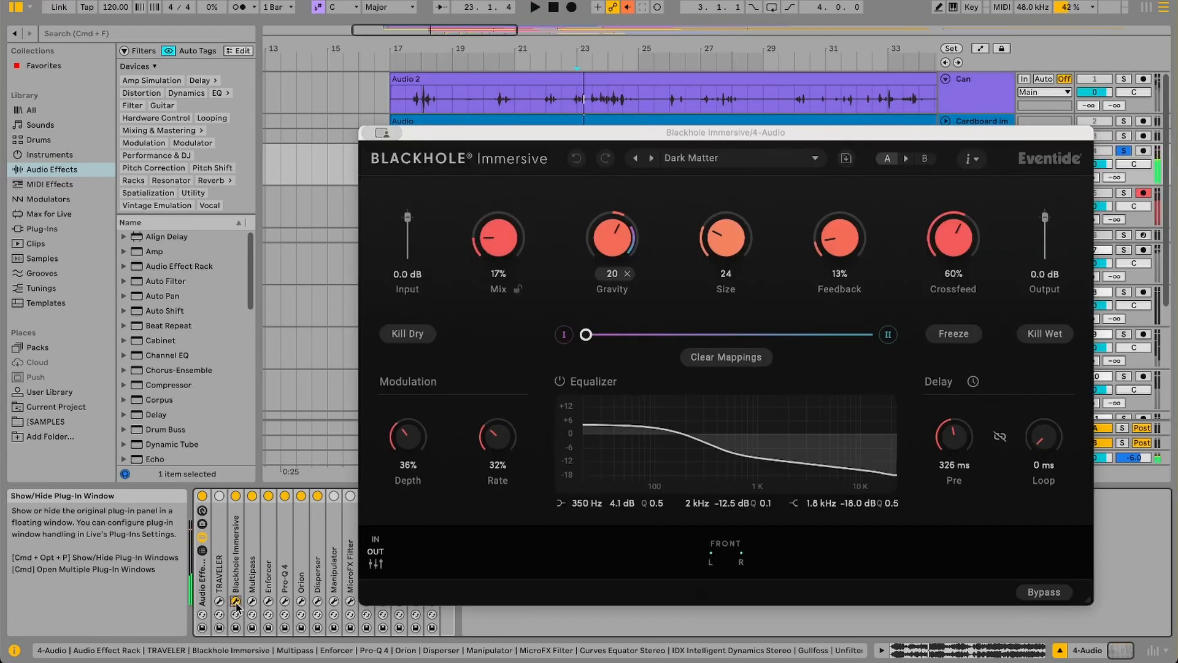
# Step: Open Multipass on 4 Audio, review its band effects and compare the sound with the Post FX Filter off and on
pyautogui.click(252, 602)
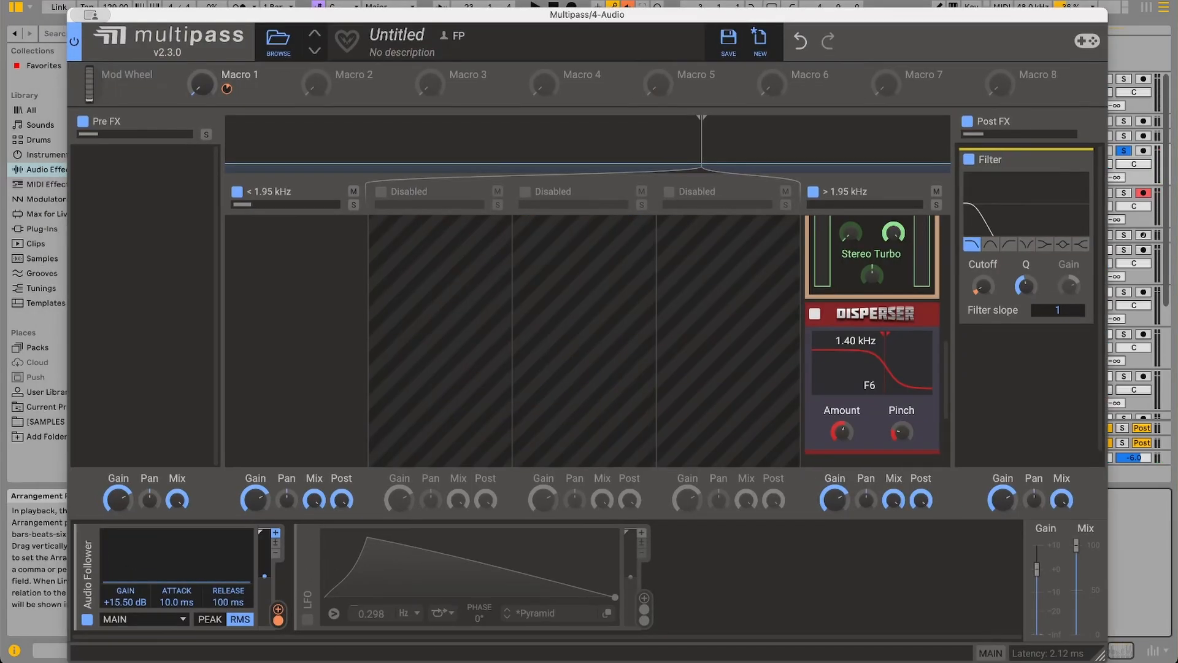
pyautogui.moveTo(505, 17); pyautogui.dragTo(499, 12)
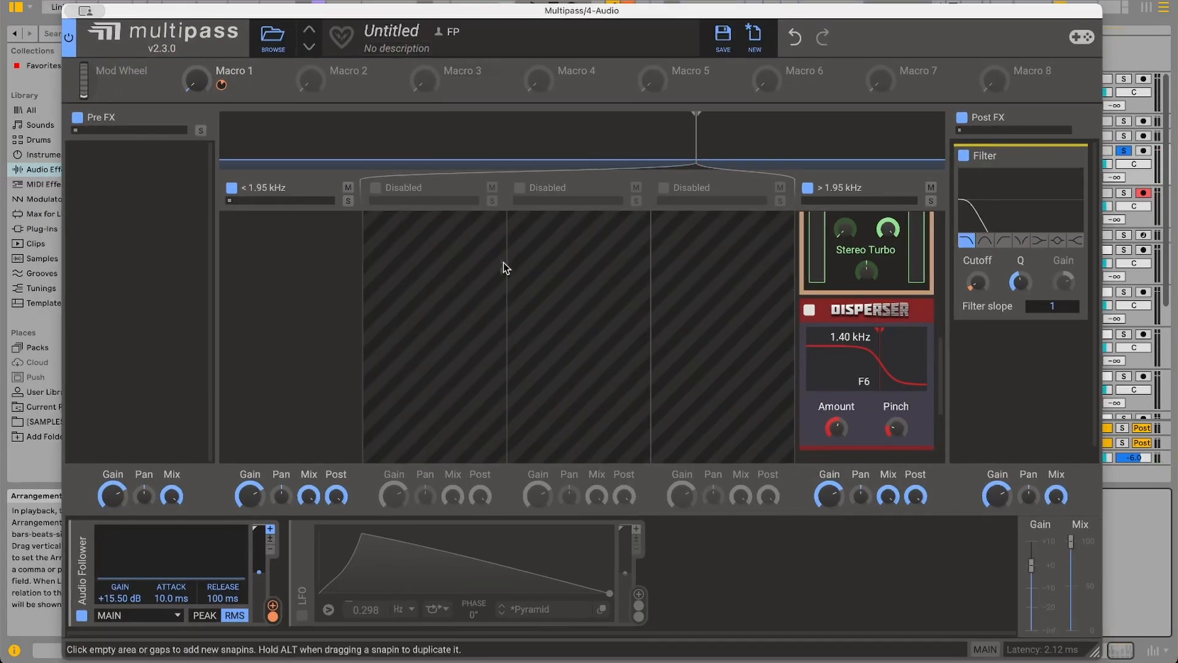
pyautogui.scroll(5, 341, 351)
pyautogui.moveTo(292, 315); pyautogui.dragTo(789, 250)
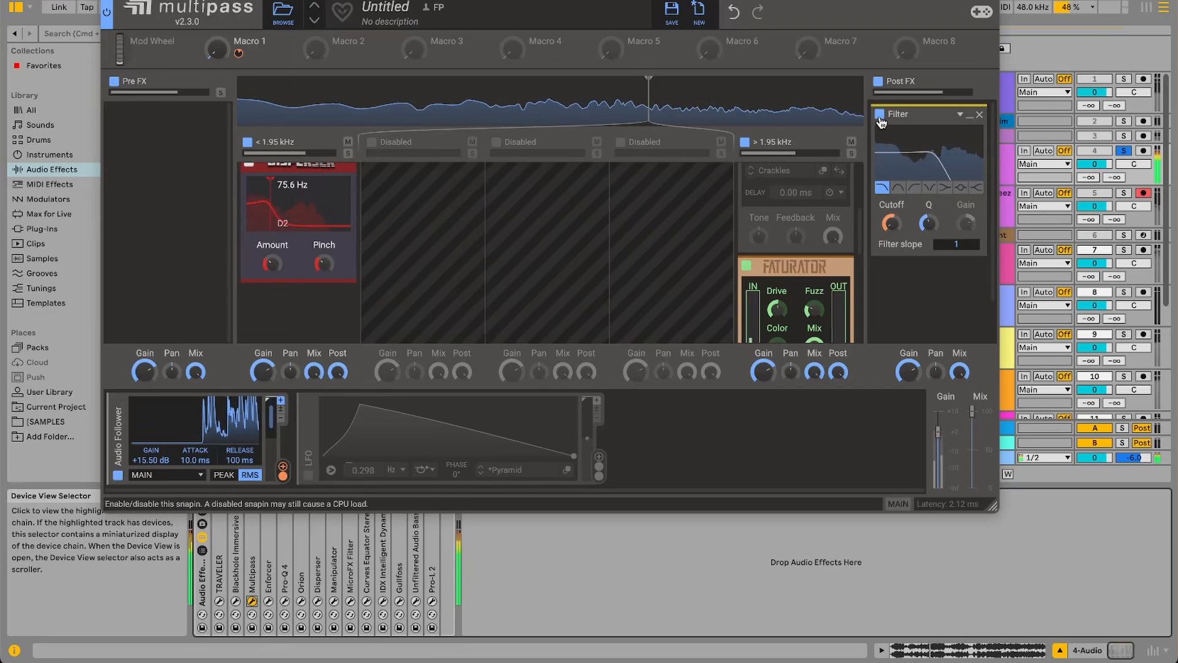
pyautogui.click(880, 116)
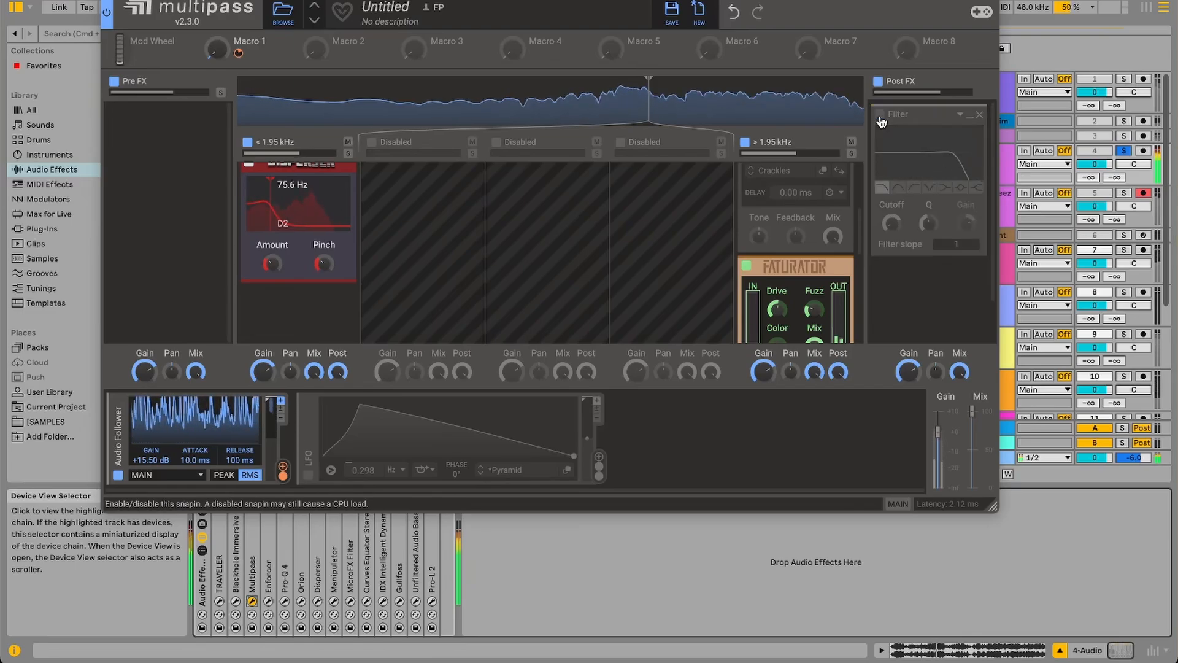
pyautogui.click(881, 119)
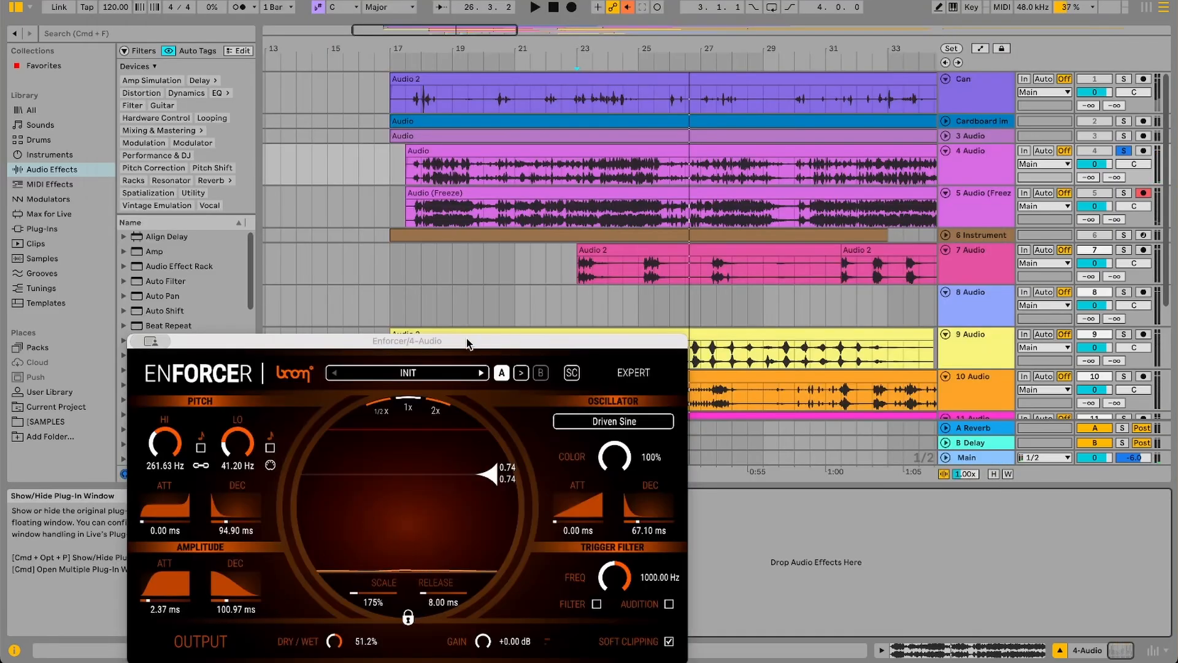
# Step: Compare the 4 Audio track's sound from bar 23 with Enforcer on and off, and close Enforcer's window
pyautogui.moveTo(467, 343); pyautogui.dragTo(807, 258)
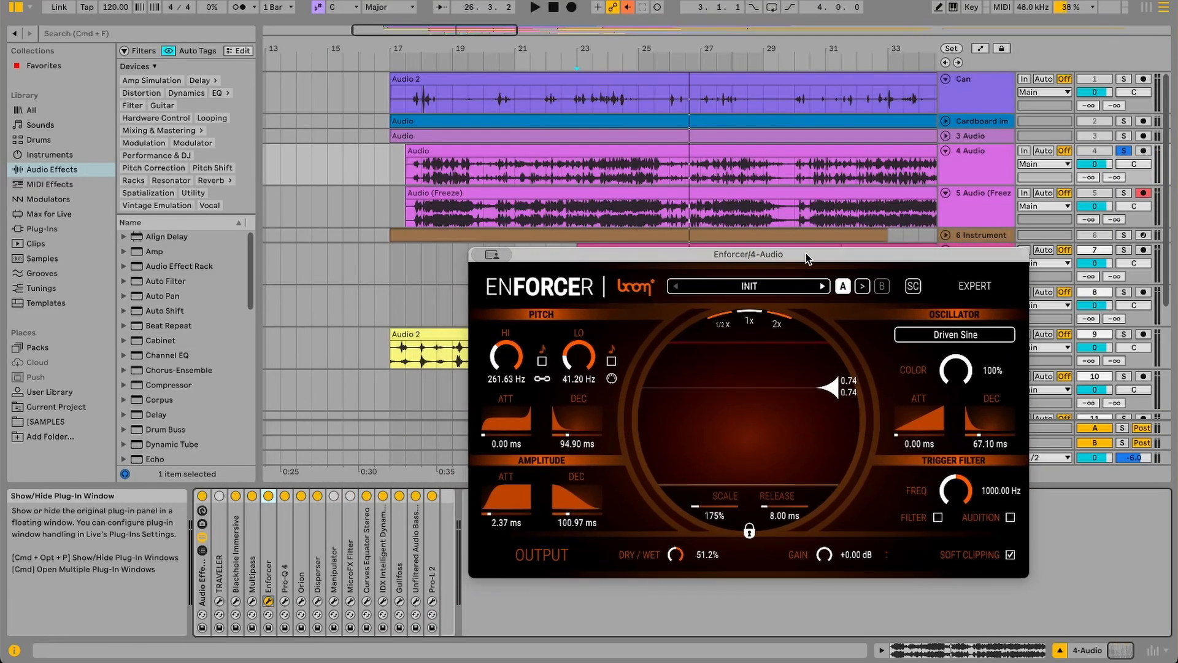
pyautogui.press('space')
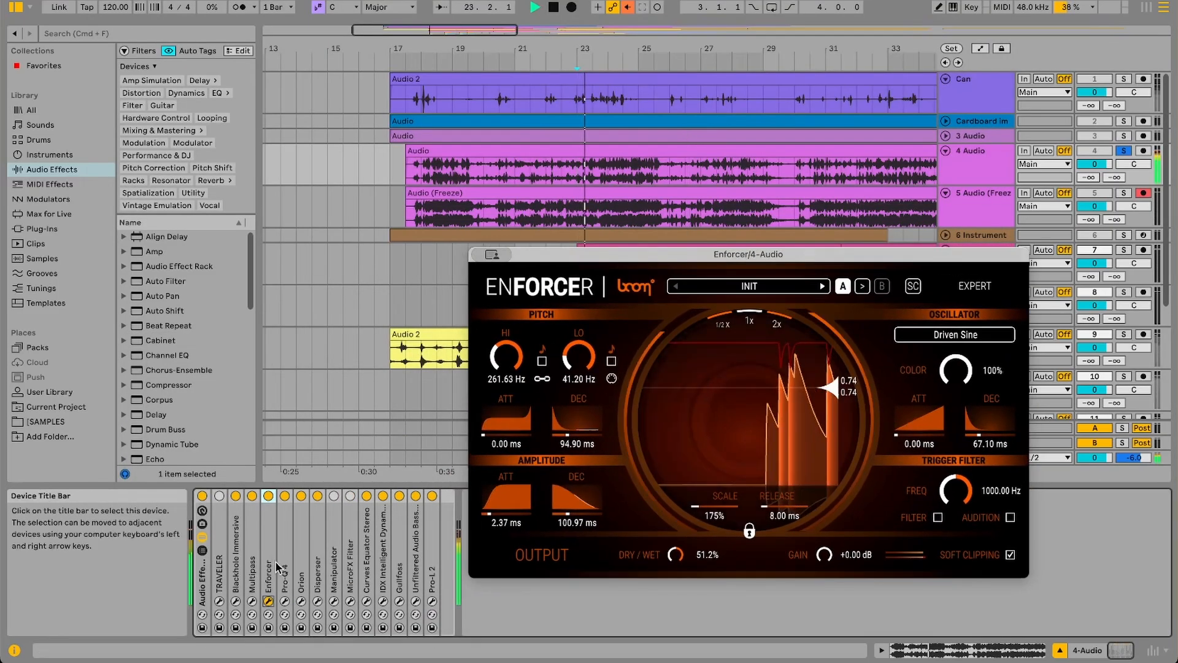
pyautogui.click(268, 496)
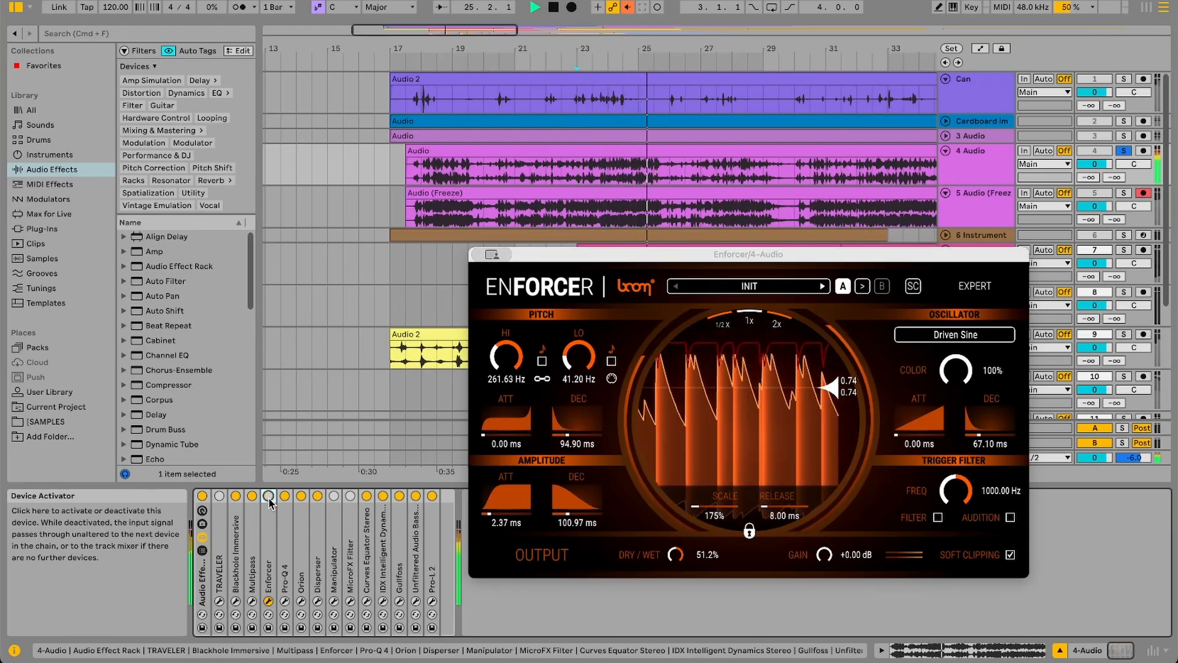
pyautogui.click(268, 602)
# Step: Open Pro-Q 4 on 4 Audio and compare the sound from bar 23 with the equalizer off and on
pyautogui.click(285, 602)
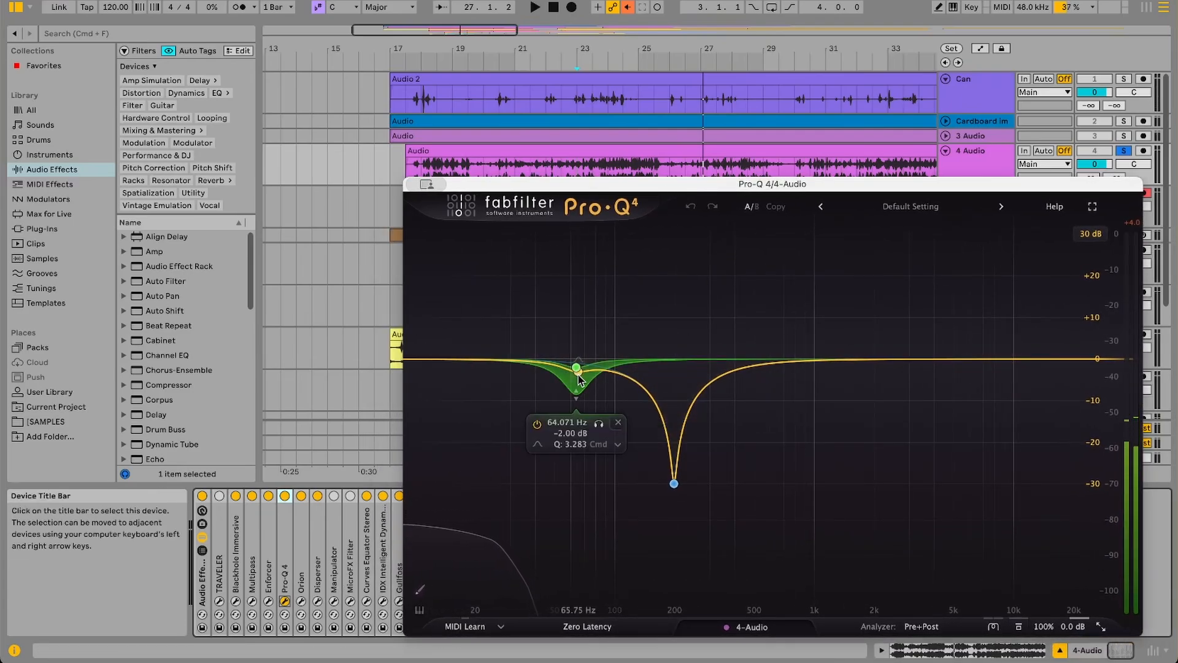
pyautogui.press('space')
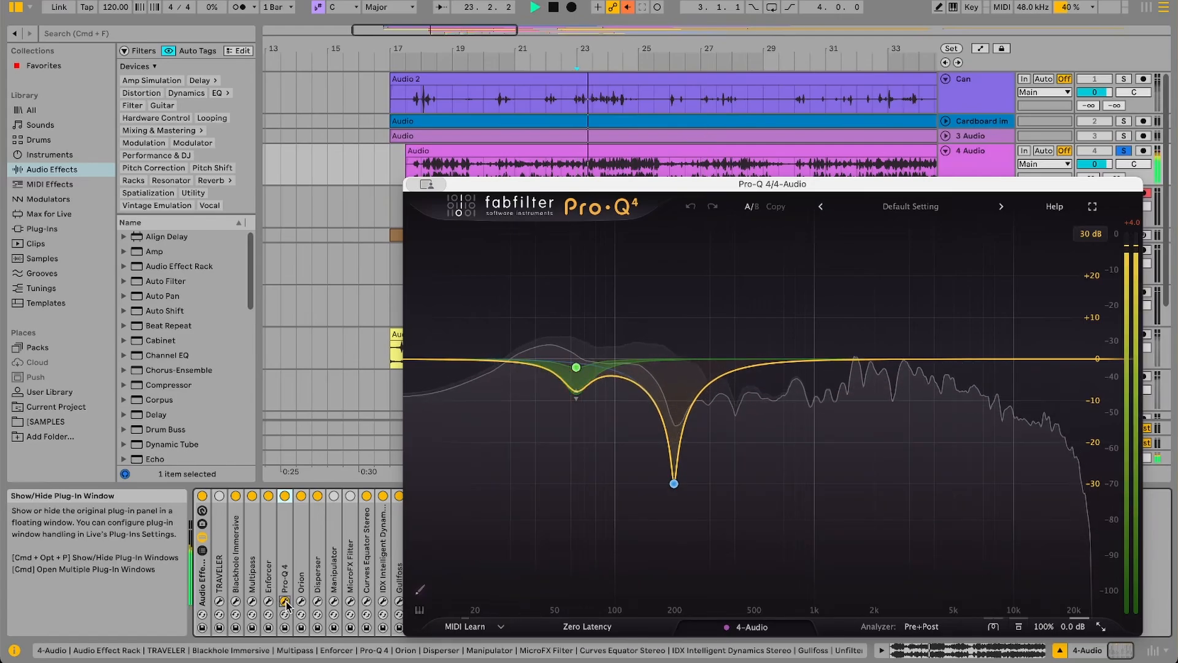
pyautogui.click(285, 497)
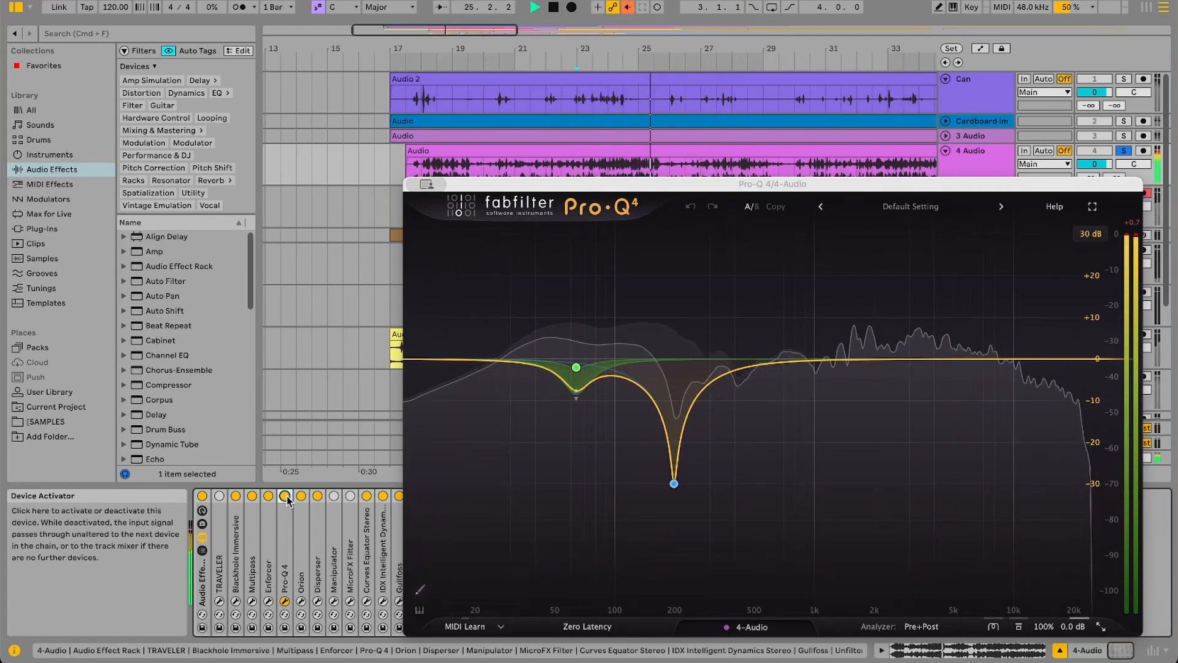
pyautogui.click(285, 497)
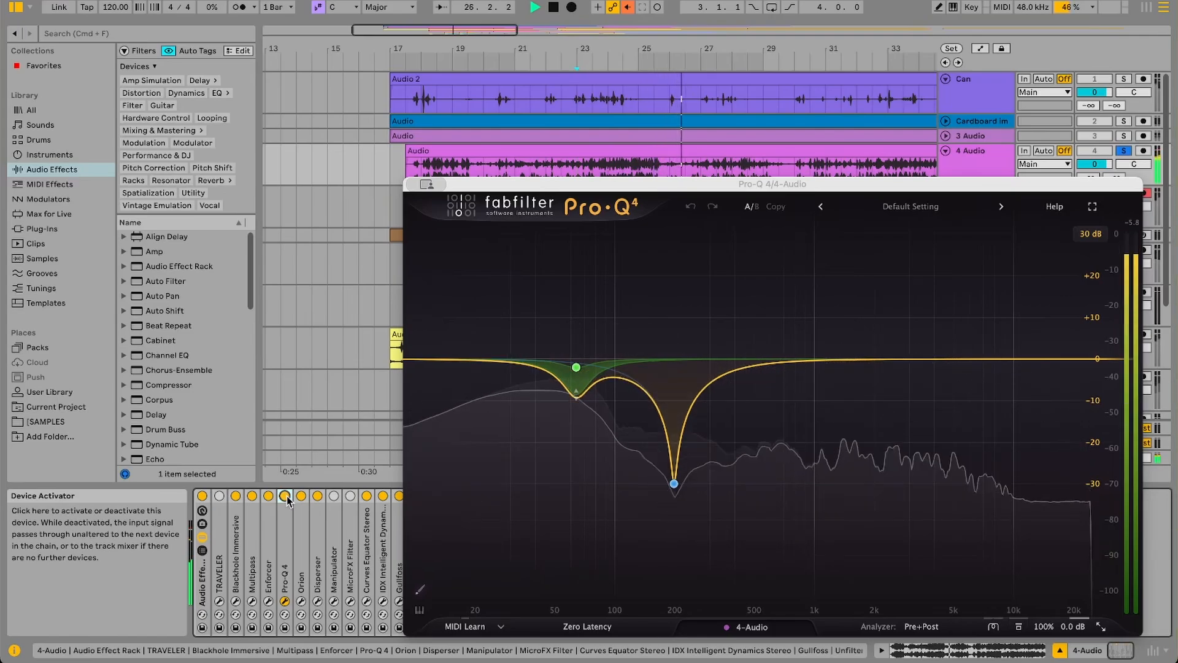
# Step: Open Orion on 4 Audio, compare the sound from bar 23 with it off and on, and close its window
pyautogui.click(300, 602)
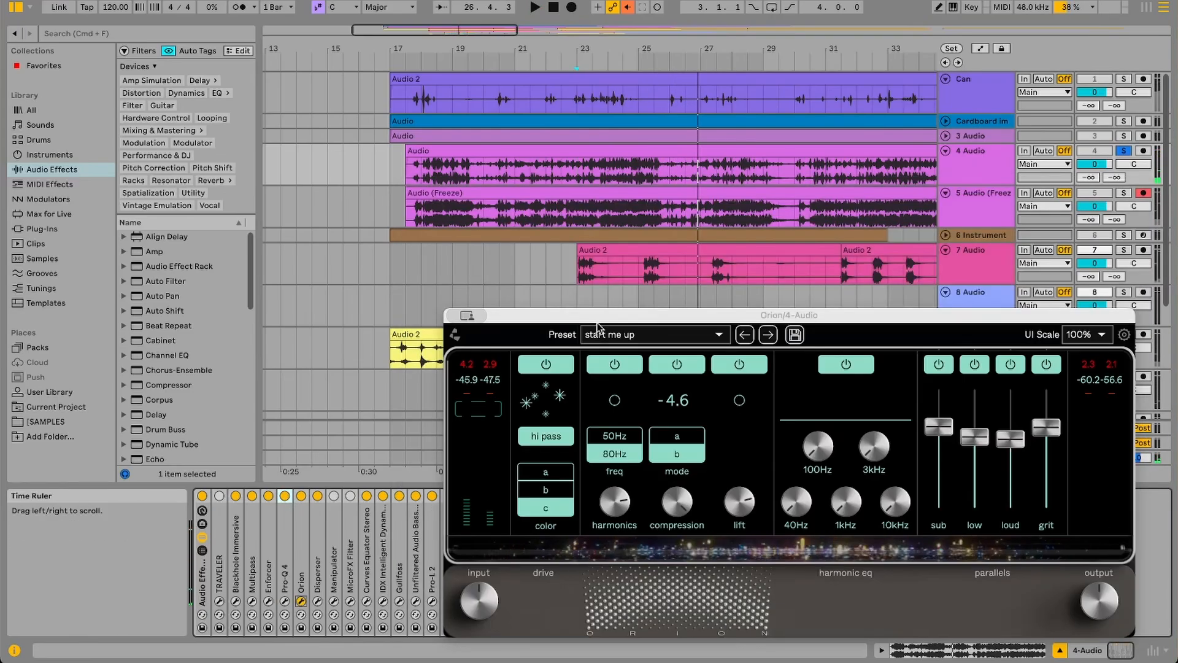
pyautogui.moveTo(601, 322); pyautogui.dragTo(554, 251)
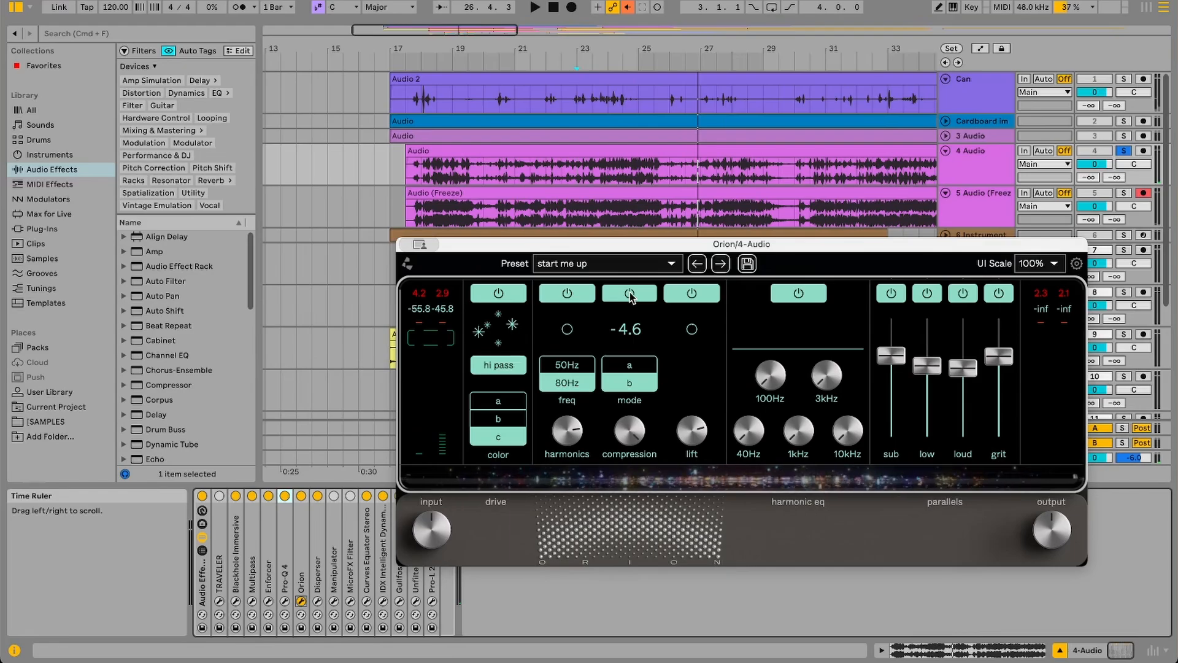
pyautogui.moveTo(901, 365)
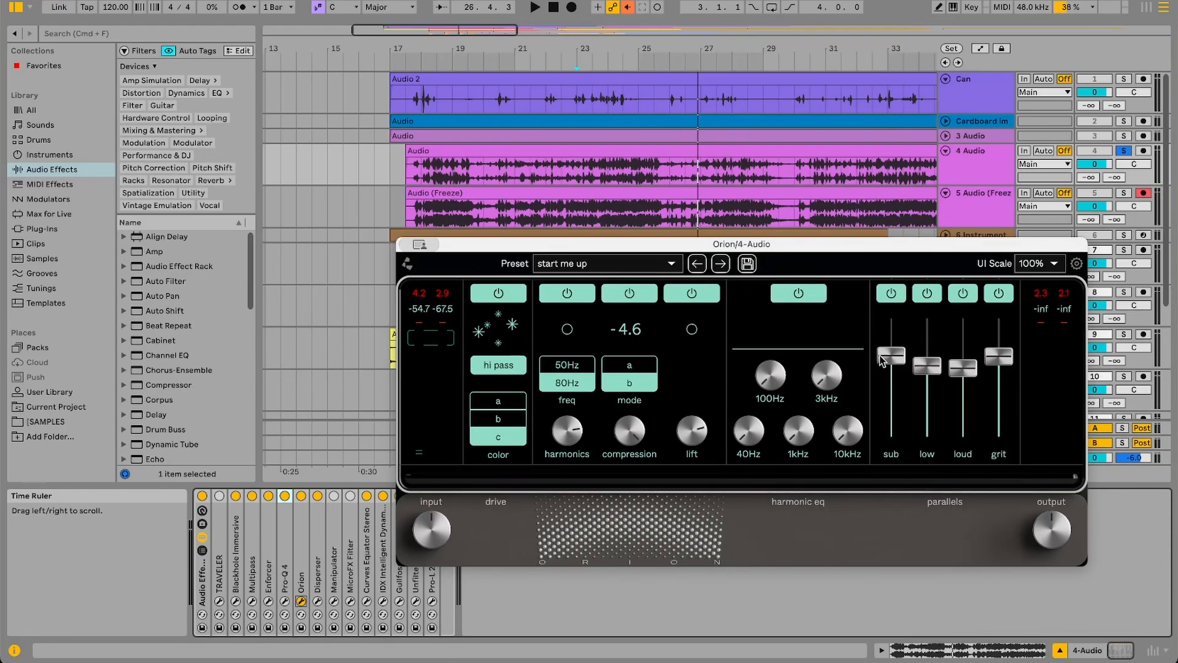
pyautogui.moveTo(605, 447)
pyautogui.press('space')
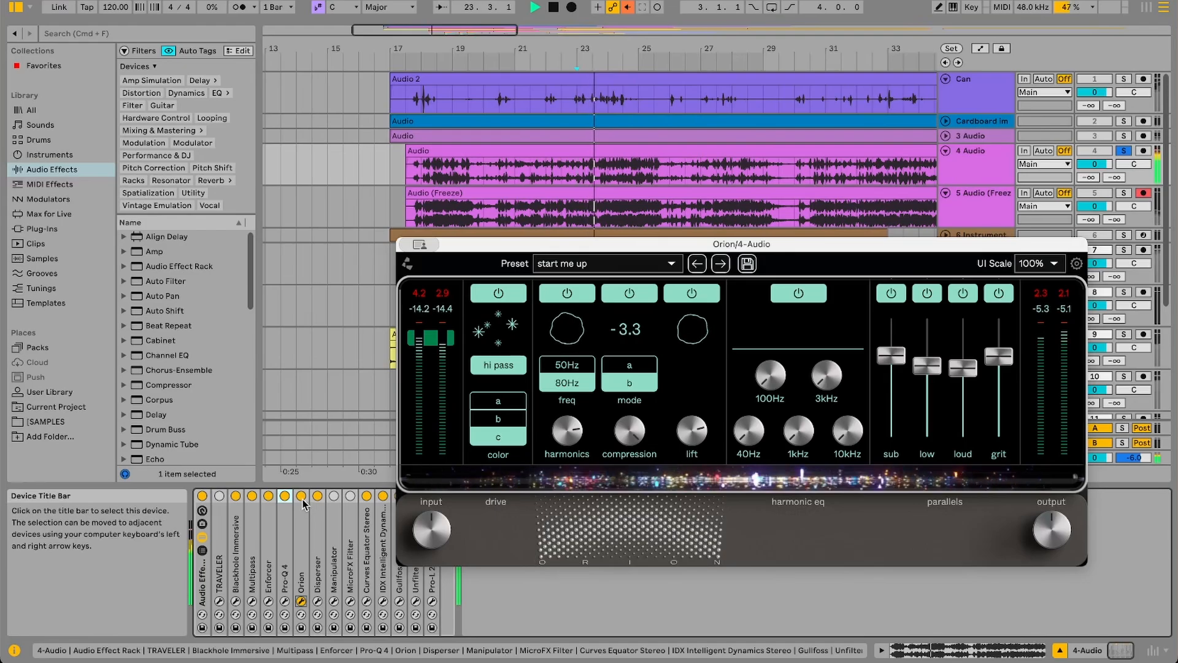
pyautogui.click(301, 496)
pyautogui.click(302, 496)
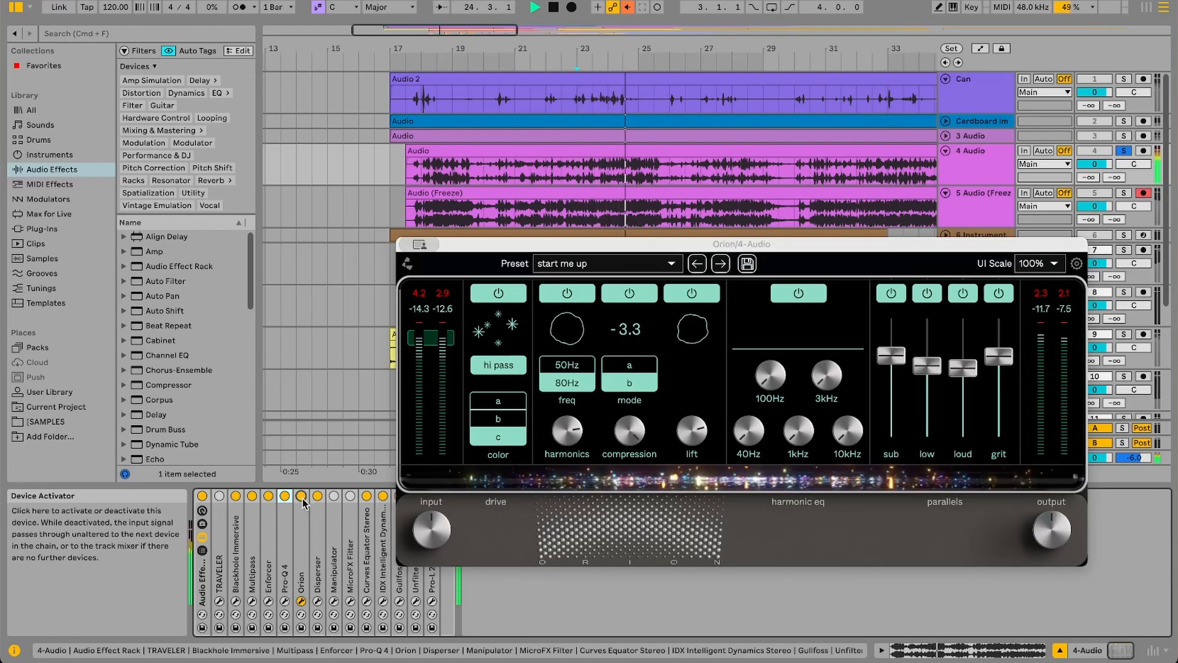
pyautogui.click(301, 603)
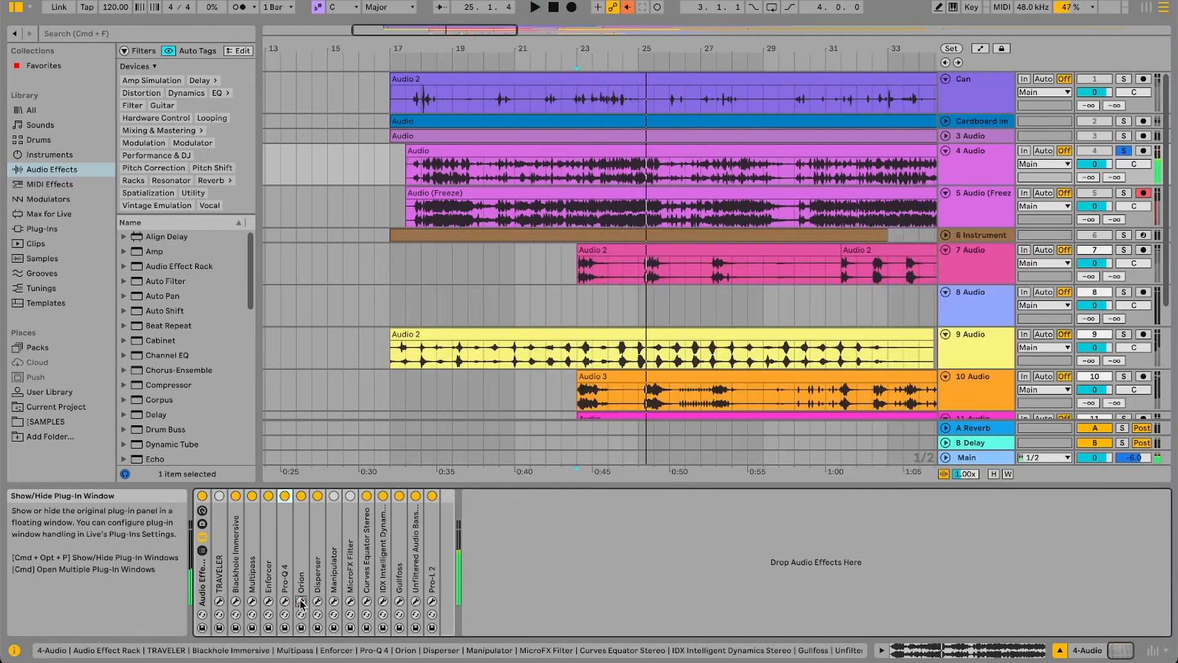
# Step: Open Disperser on 4 Audio and compare the sound from bar 23 with it off and on
pyautogui.click(317, 601)
pyautogui.moveTo(362, 90); pyautogui.dragTo(289, 83)
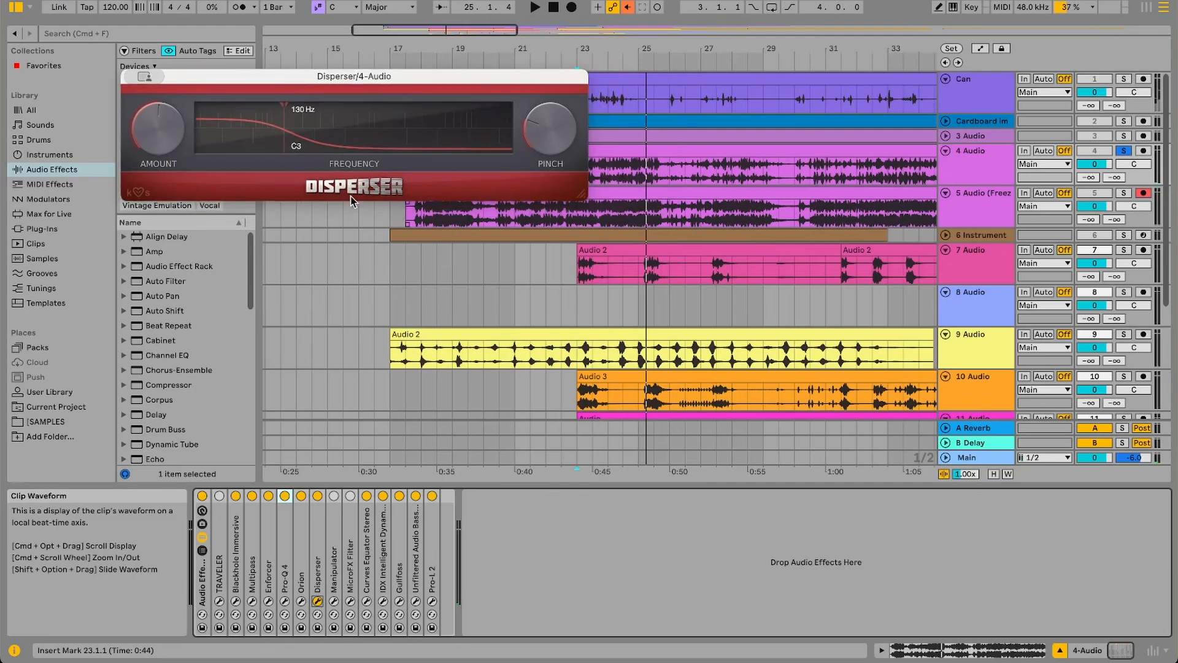
pyautogui.press('space')
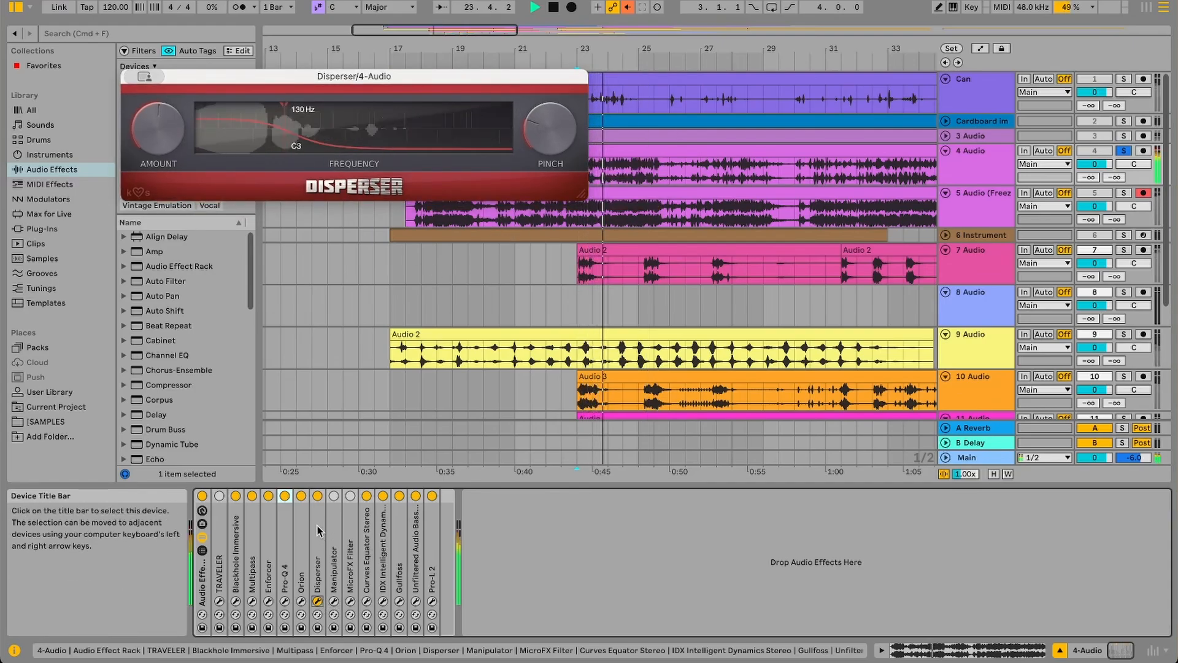
pyautogui.click(317, 498)
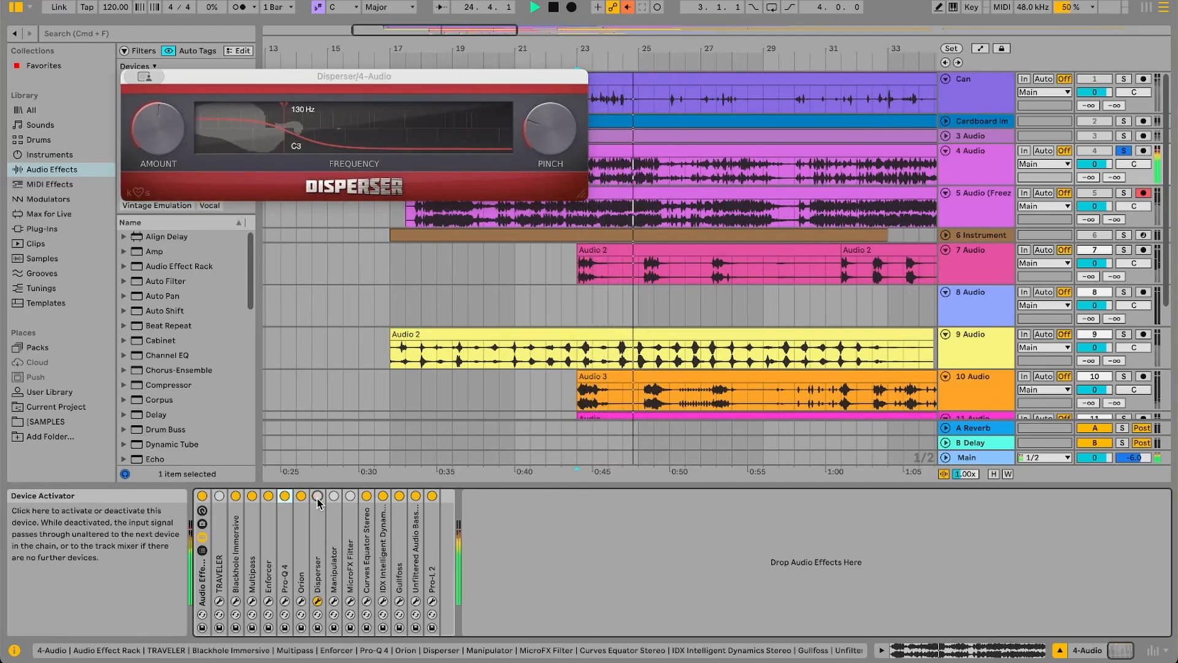
pyautogui.click(318, 496)
pyautogui.press('space')
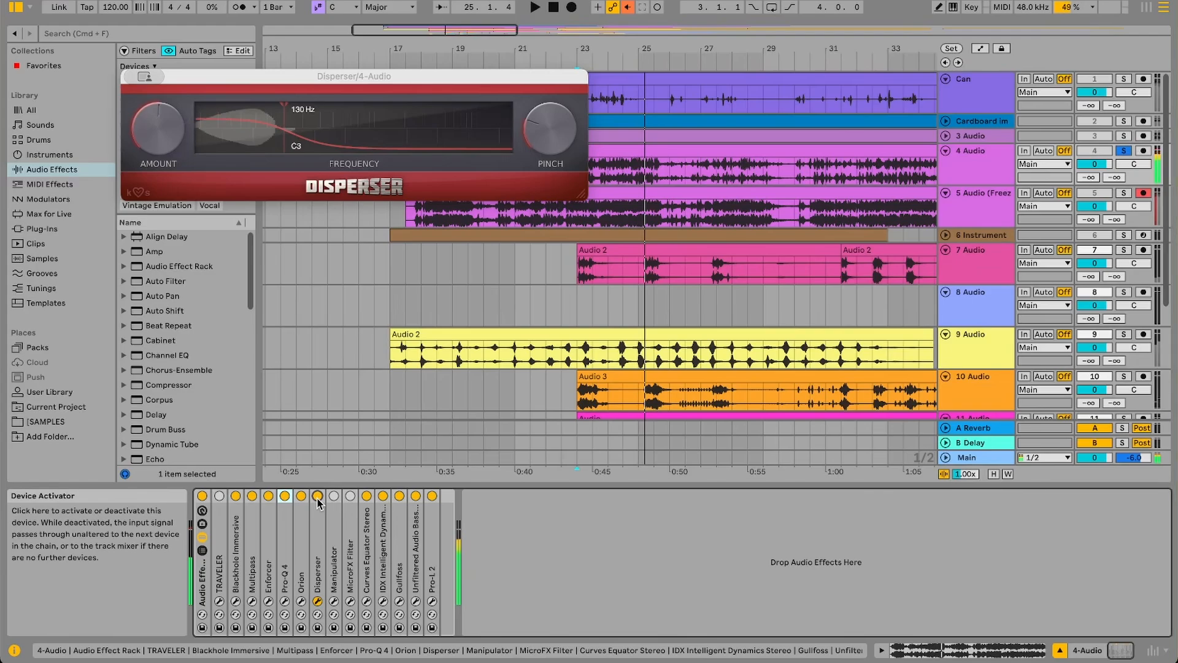
# Step: Close Disperser's window and review the settings of Curves Equator, IDX Intelligent Dynamics and Gullfoss on 4 Audio in turn
pyautogui.click(318, 602)
pyautogui.click(366, 601)
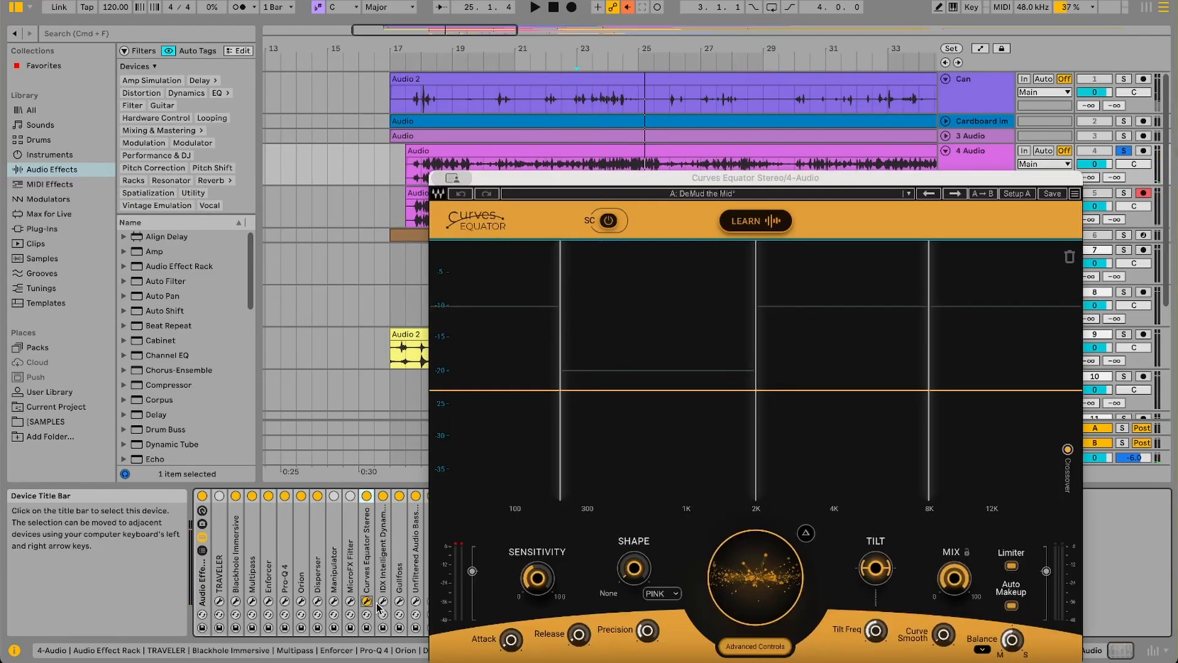
pyautogui.click(383, 601)
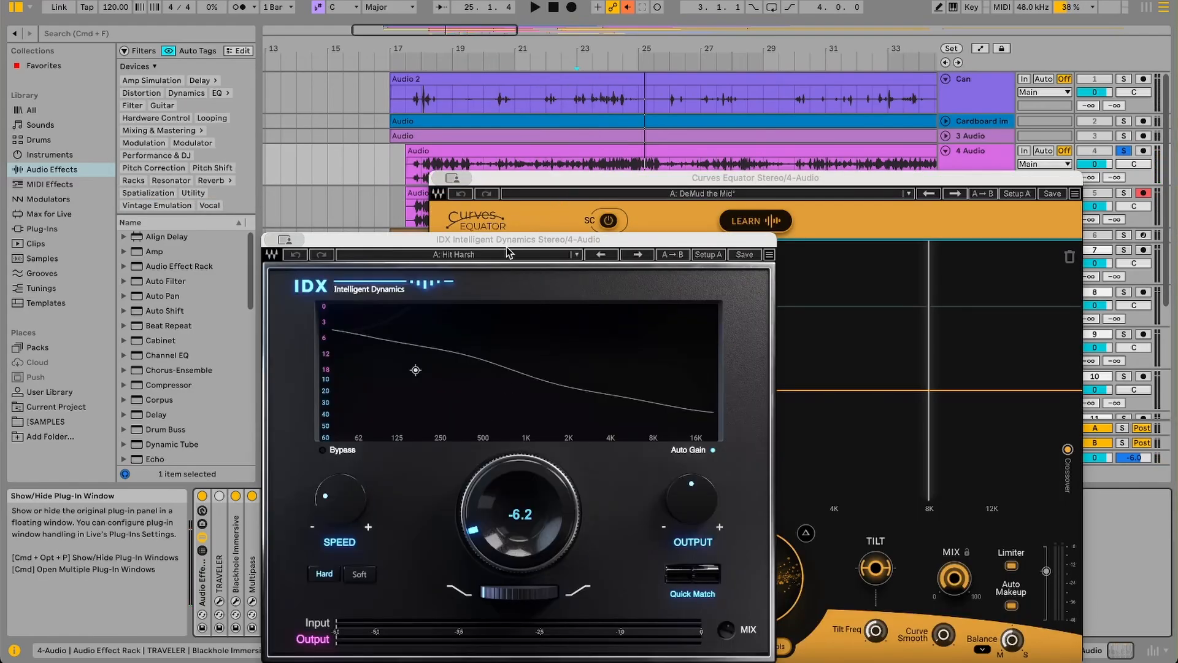
pyautogui.moveTo(507, 250); pyautogui.dragTo(387, 164)
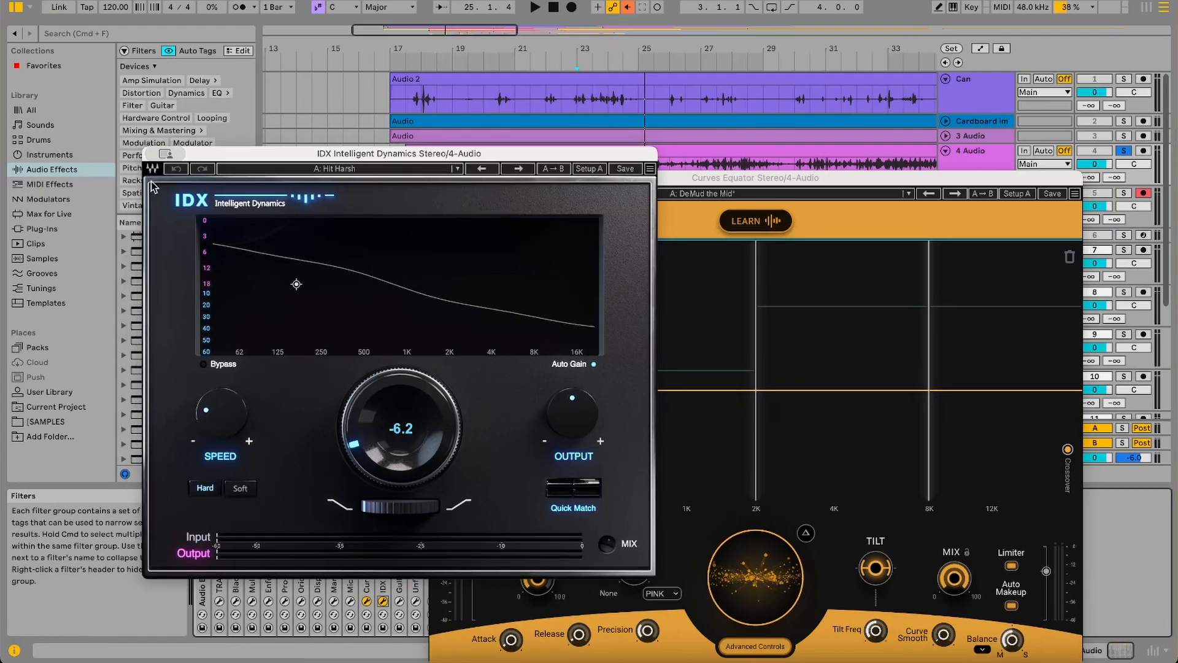
pyautogui.click(366, 601)
pyautogui.click(383, 602)
pyautogui.click(399, 601)
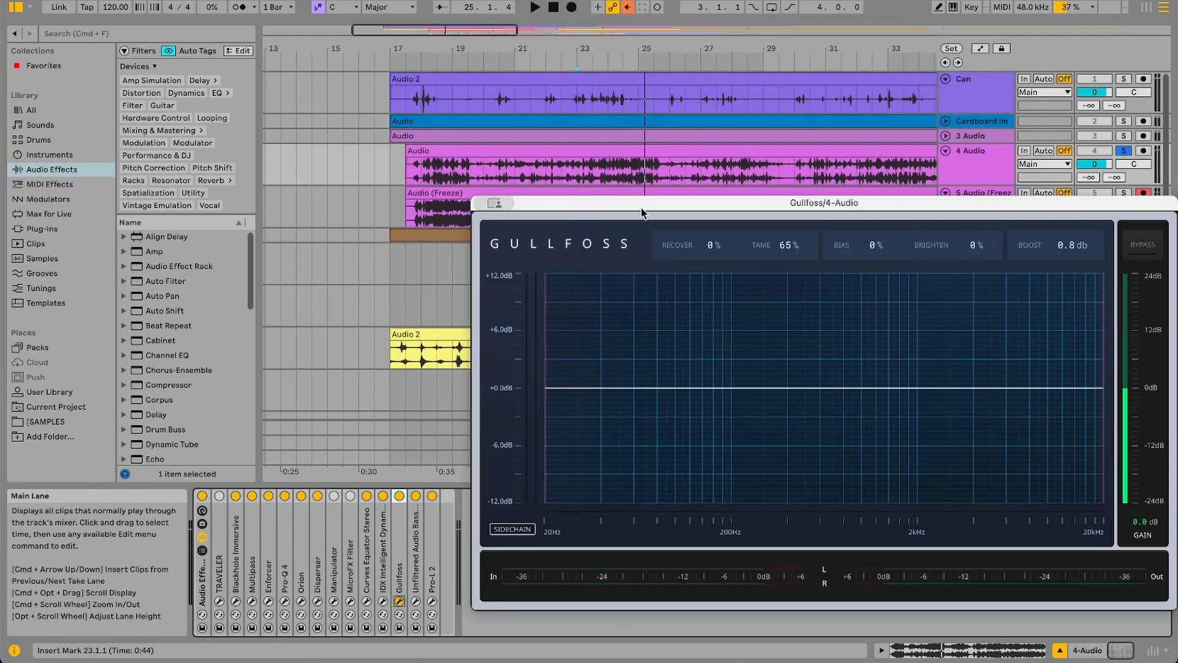
pyautogui.click(399, 602)
# Step: Compare 4 Audio's sound from bar 23 with Unfiltered Audio Bass Mint off and on, and open Pro-L 2 to view its settings
pyautogui.click(415, 602)
pyautogui.moveTo(634, 205); pyautogui.dragTo(523, 219)
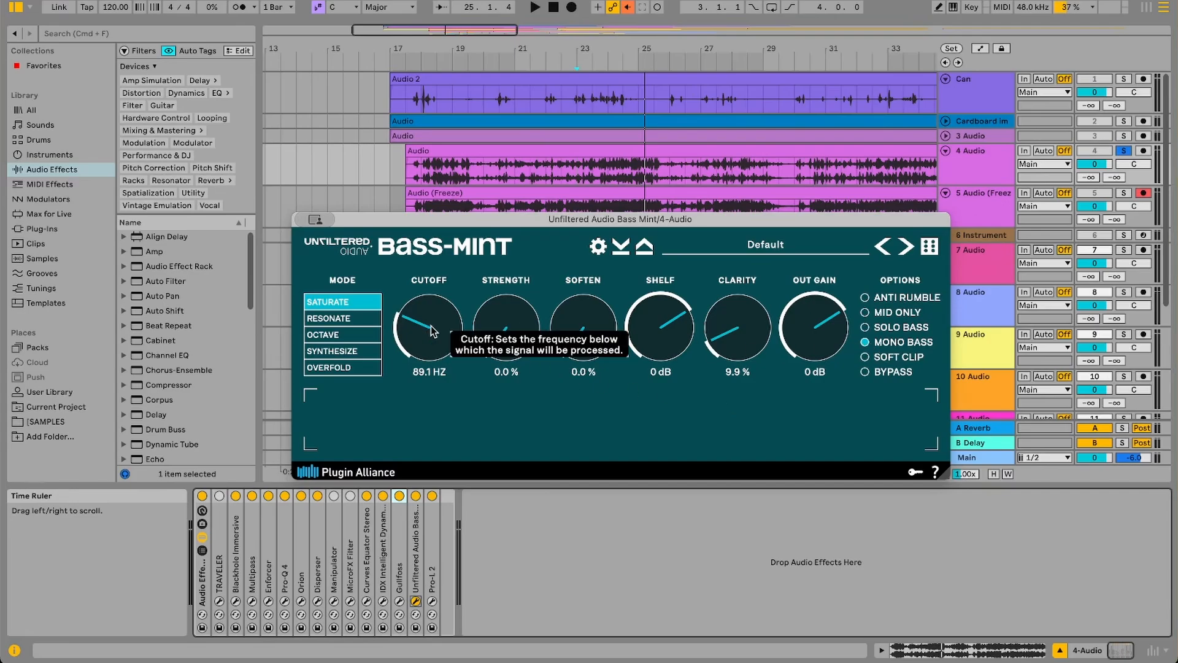
pyautogui.press('space')
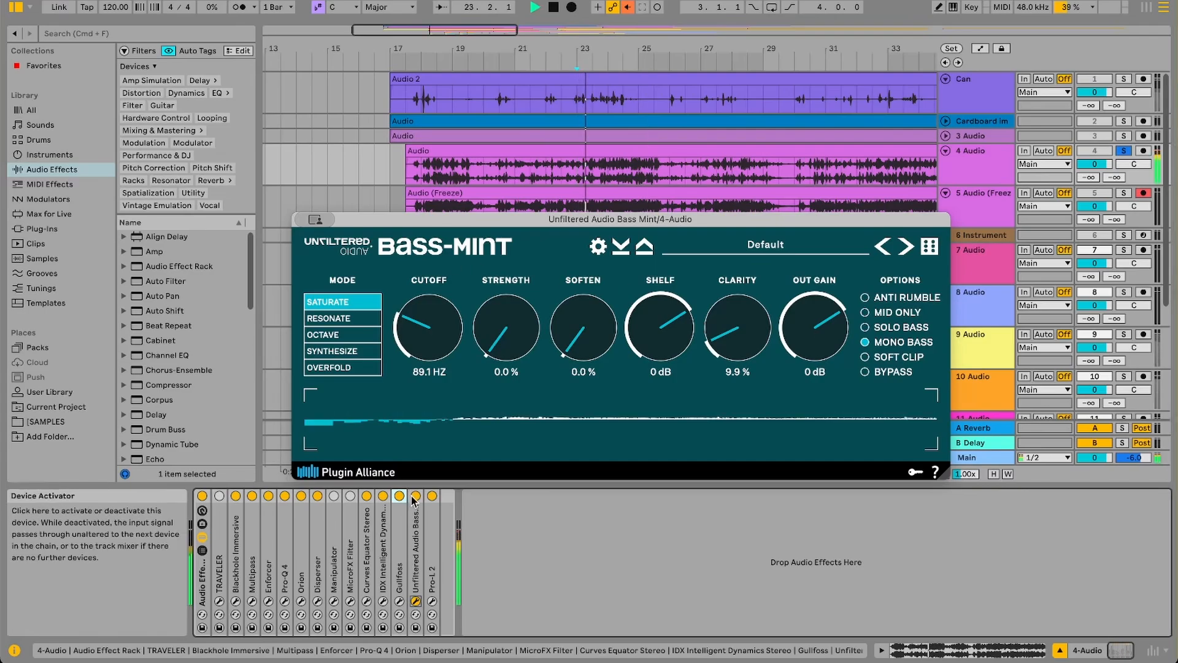
pyautogui.click(416, 496)
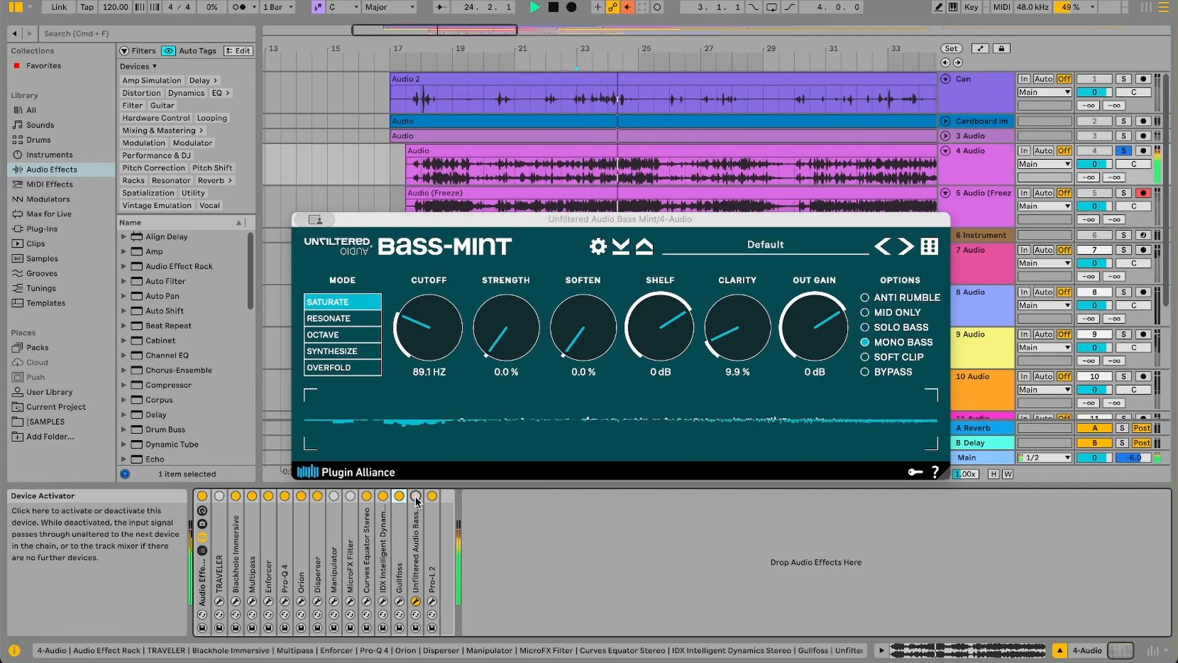
pyautogui.click(417, 497)
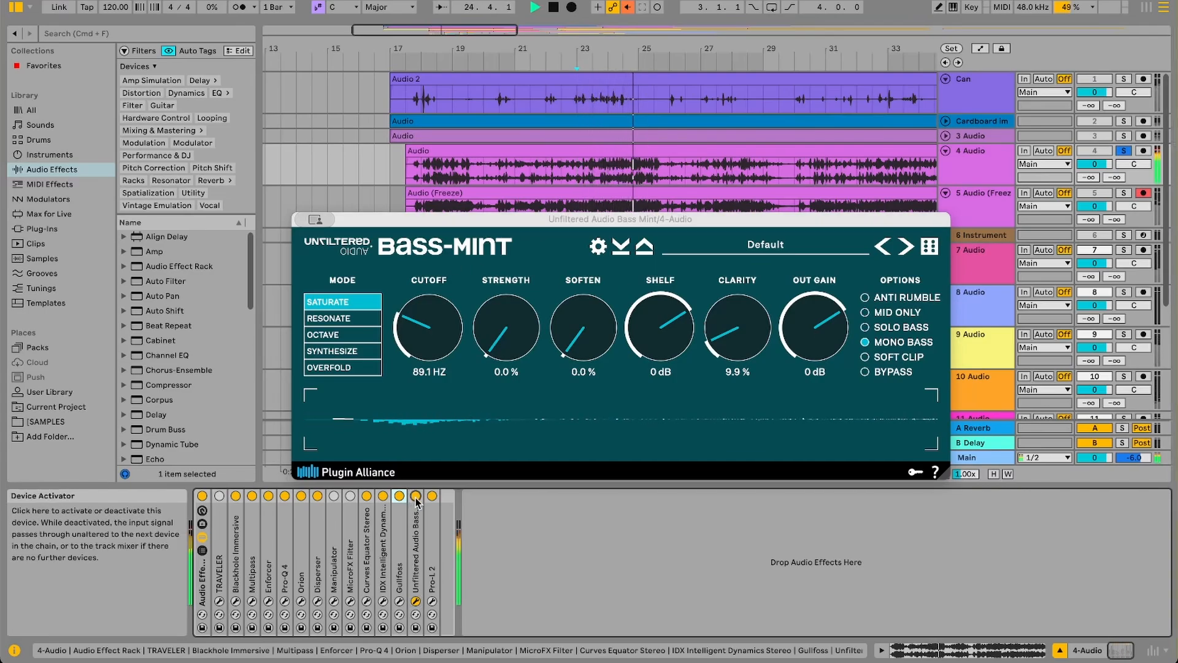
pyautogui.click(416, 602)
pyautogui.click(432, 601)
pyautogui.moveTo(622, 212); pyautogui.dragTo(390, 99)
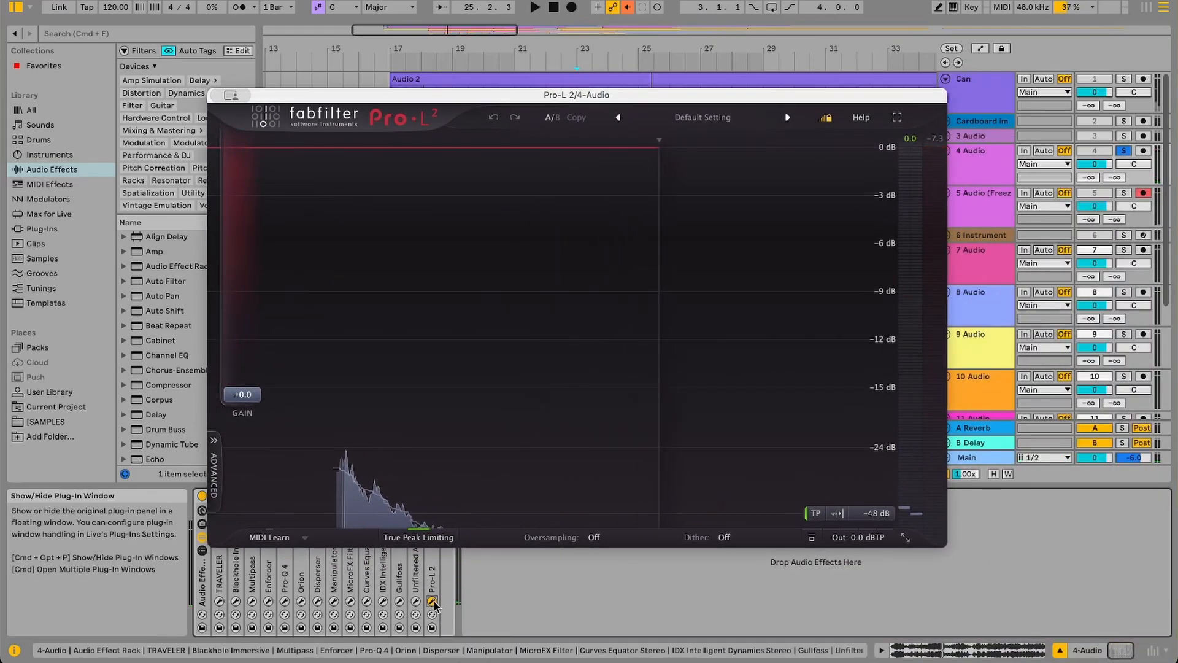
# Step: Solo the frozen 5 Audio track and play it from bar 23
pyautogui.click(1124, 193)
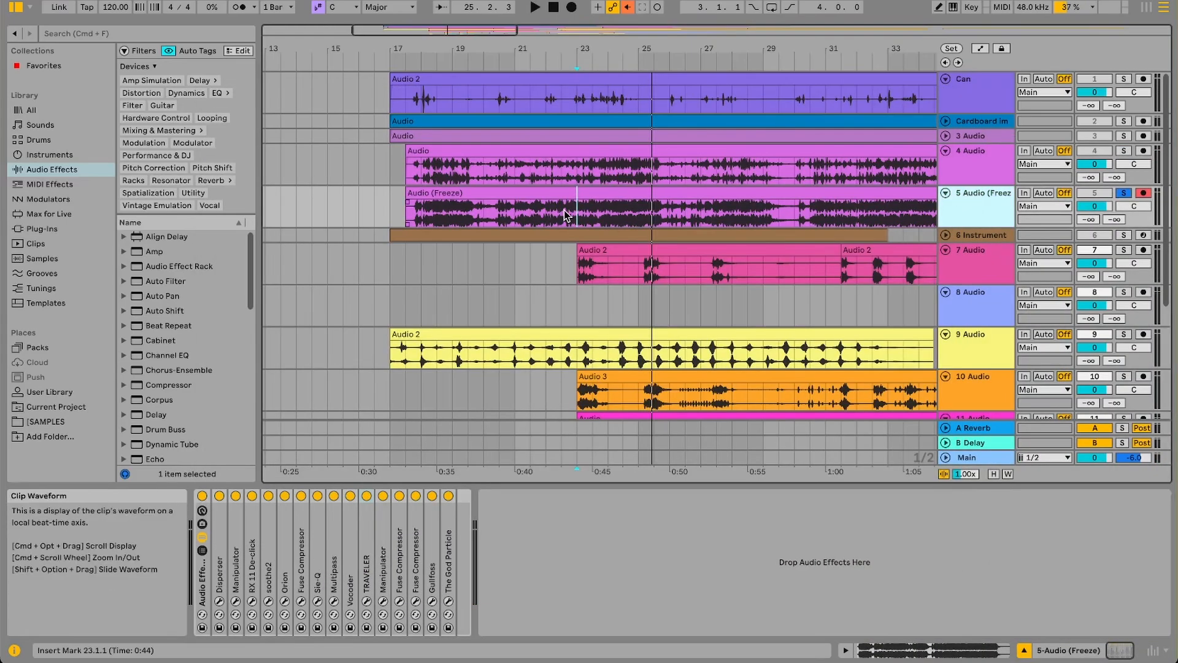
pyautogui.click(573, 213)
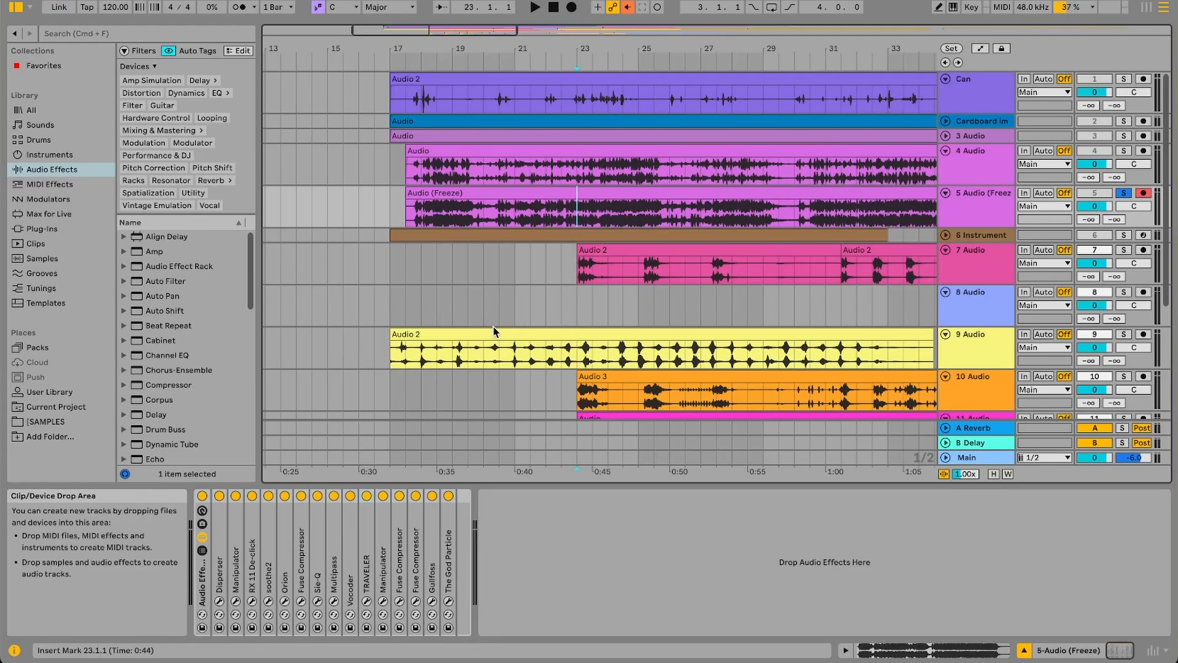
pyautogui.click(370, 532)
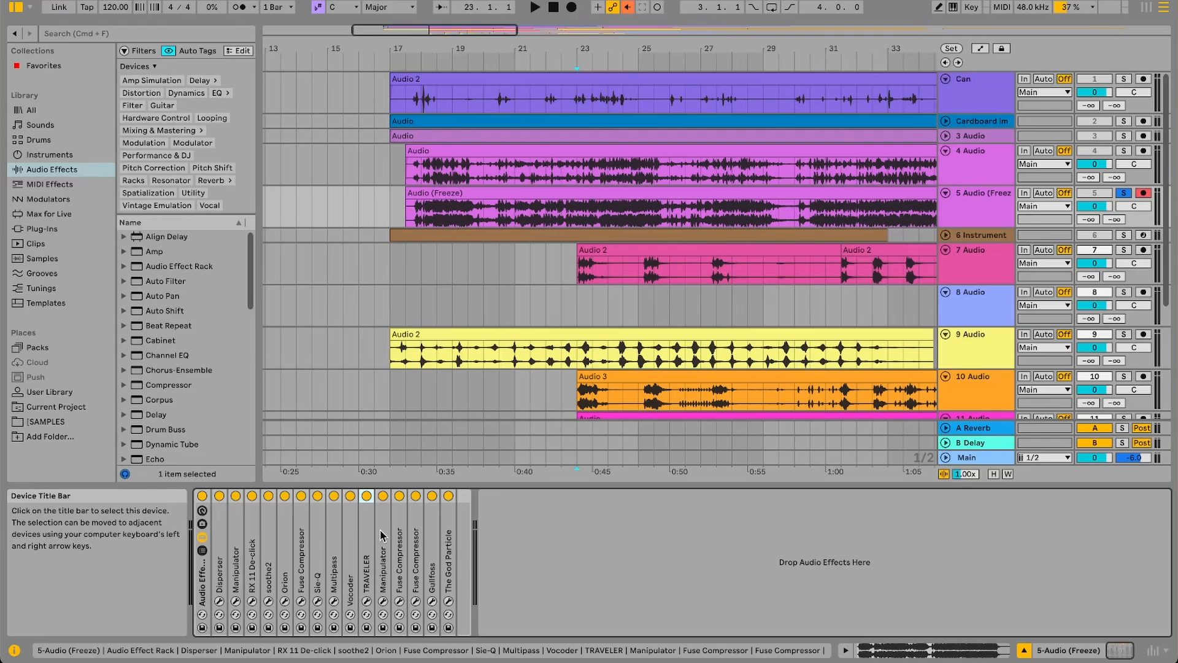
pyautogui.press('space')
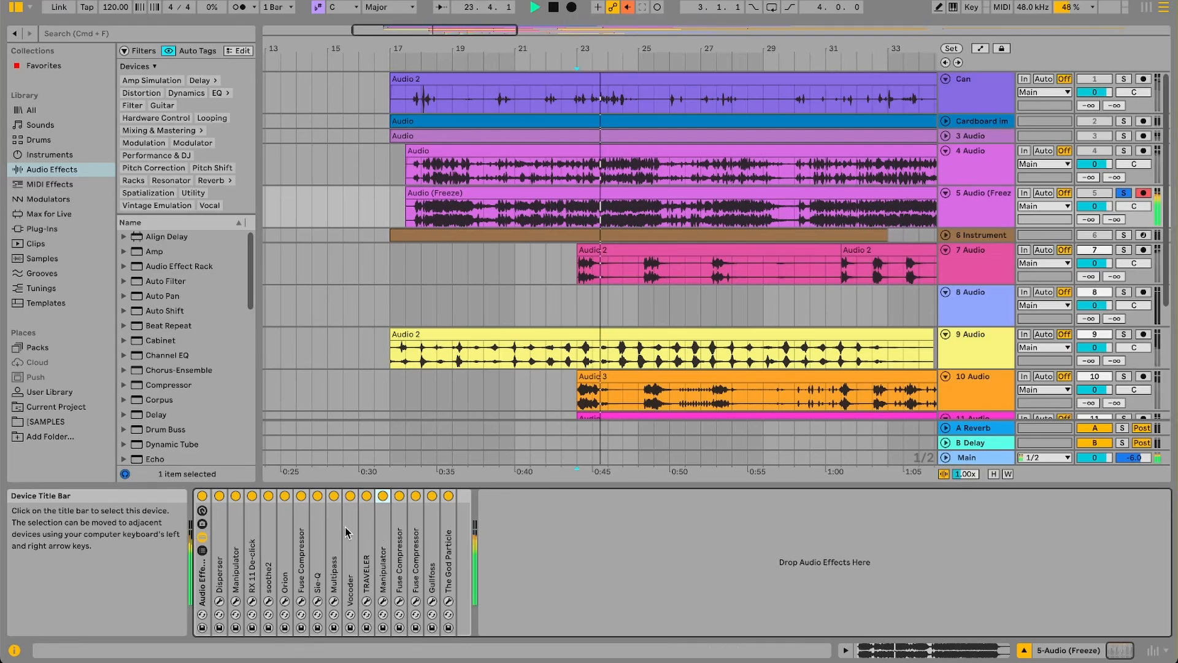
# Step: Compare 5 Audio's sound with TRAVELER and both Manipulator devices off and on, and stop playback with all of them switched on
pyautogui.click(367, 498)
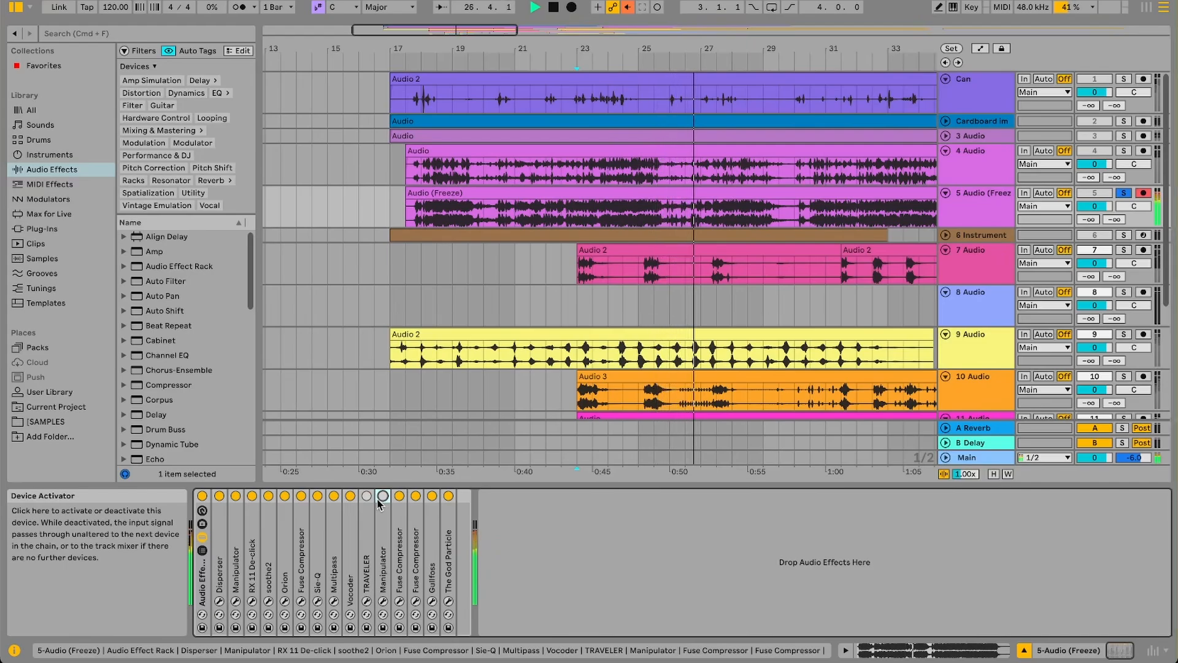
pyautogui.click(236, 497)
pyautogui.click(236, 498)
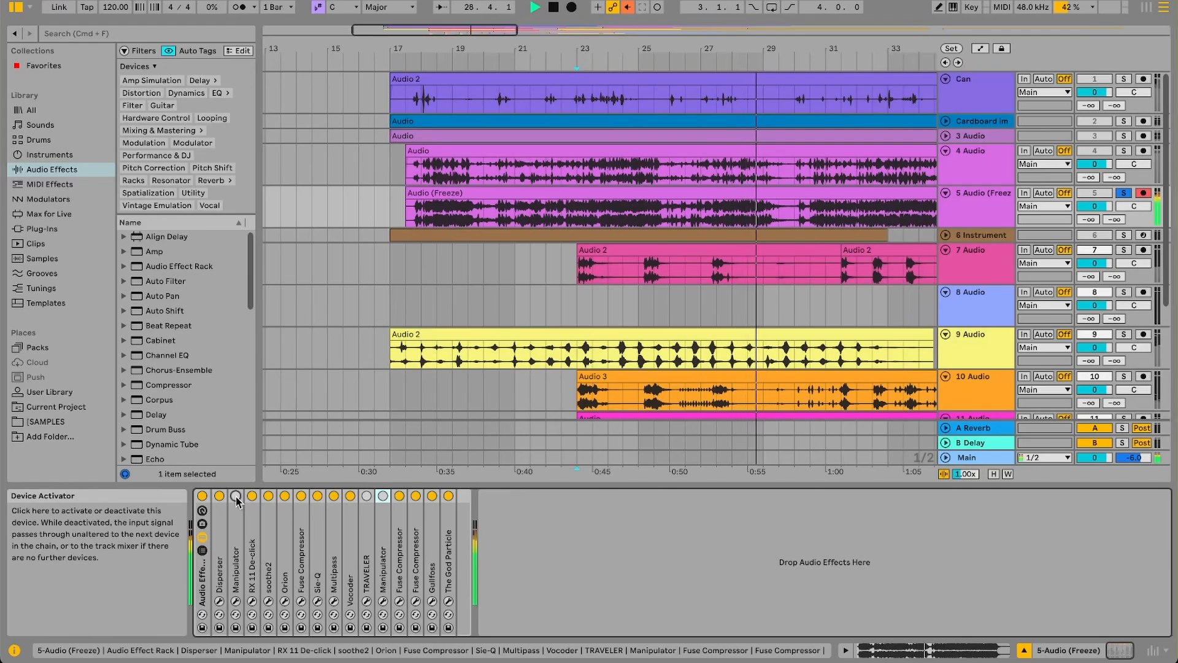
pyautogui.press('space')
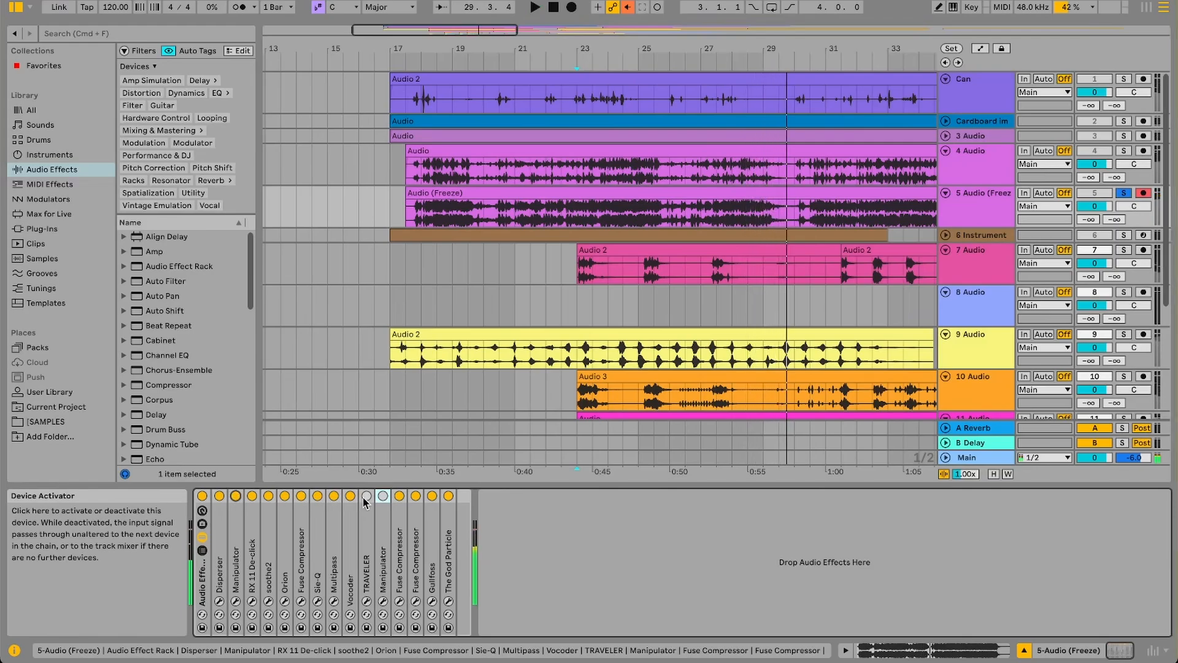
pyautogui.click(382, 497)
# Step: View the settings of Disperser and the first Manipulator on 5 Audio, closing each window again
pyautogui.click(219, 601)
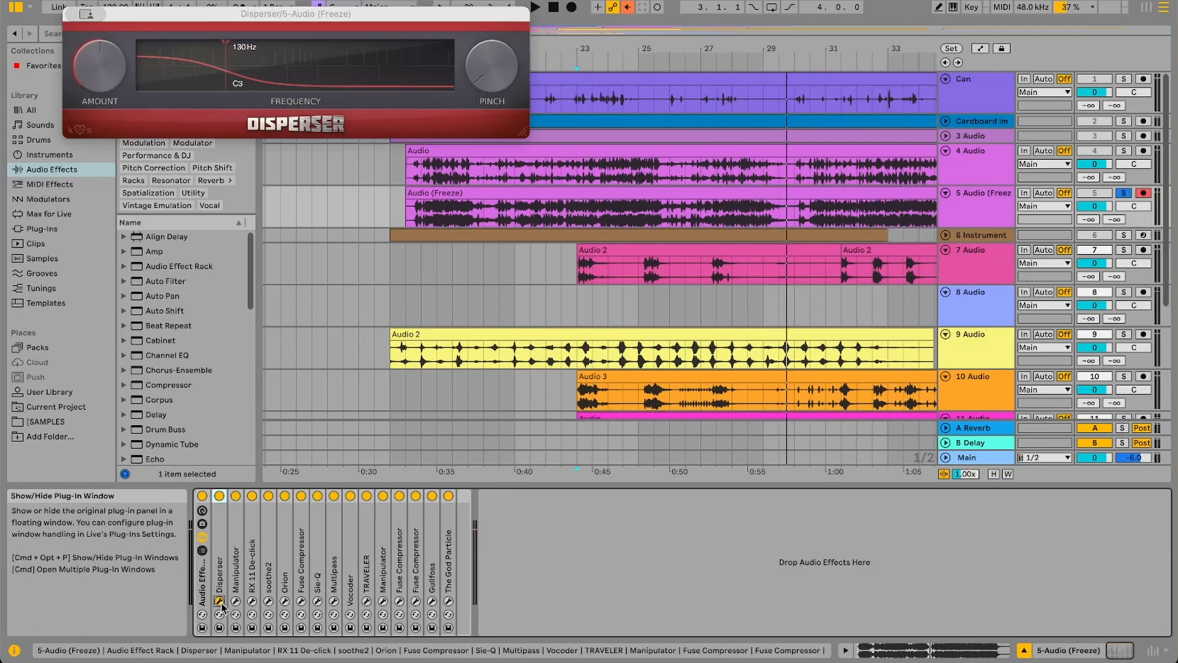
pyautogui.click(219, 601)
pyautogui.click(236, 601)
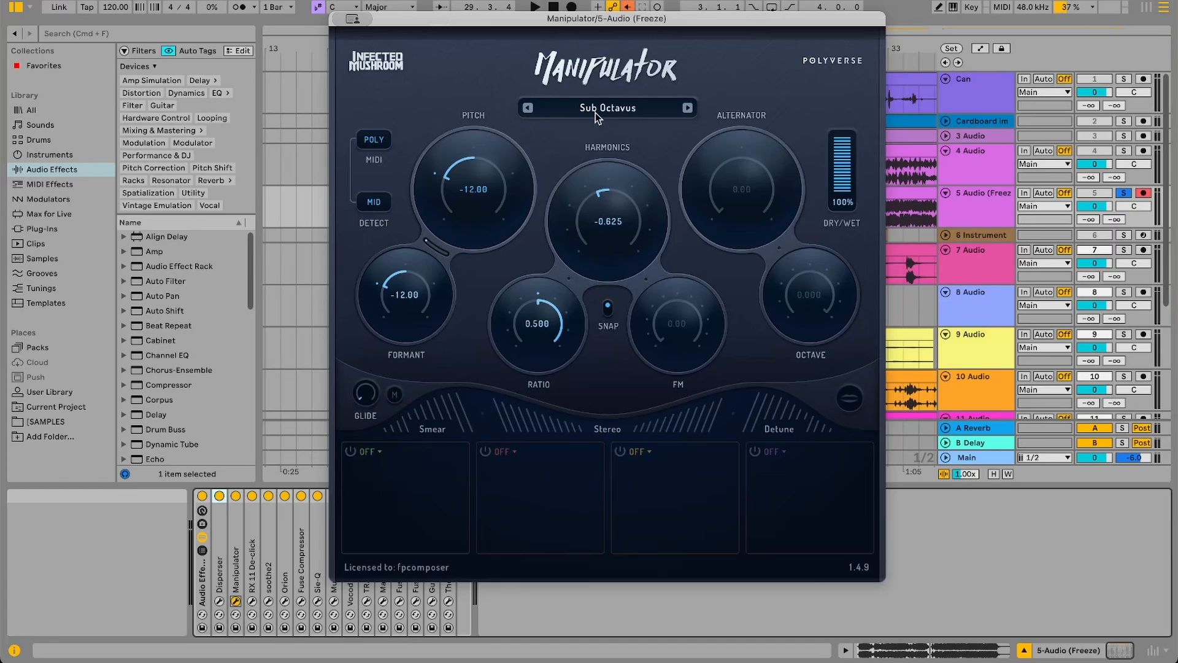
pyautogui.click(236, 601)
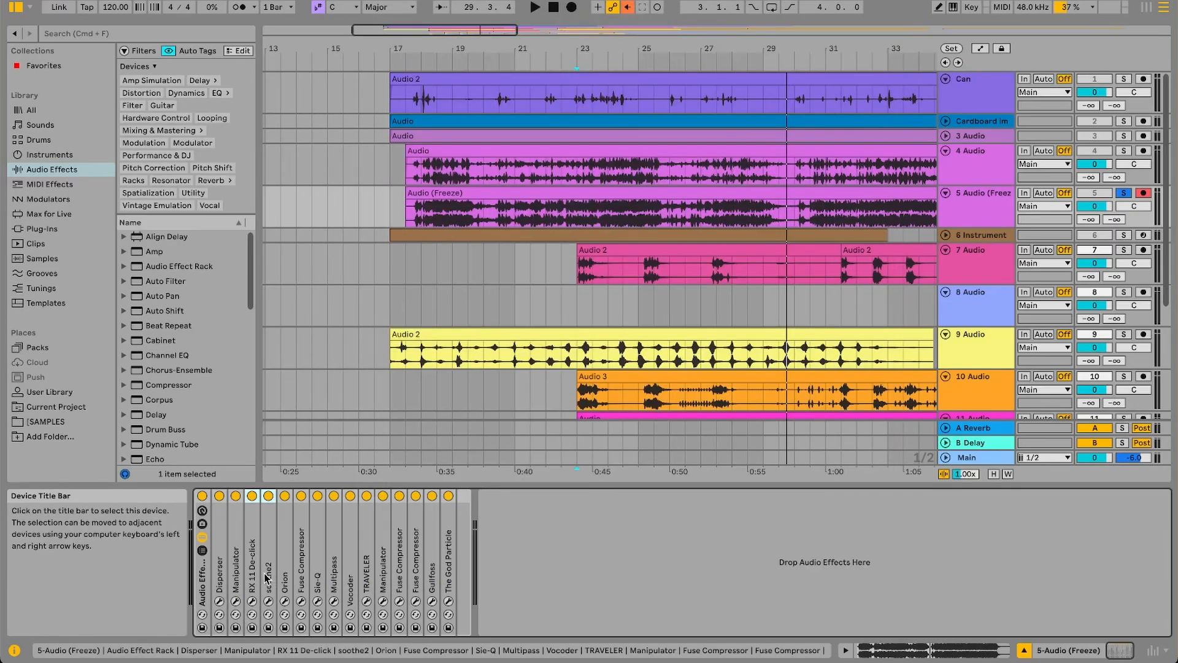
# Step: Open RX 11 De-click and soothe2 on 5 Audio and arrange their windows side by side
pyautogui.click(267, 574)
pyautogui.click(251, 602)
pyautogui.click(268, 602)
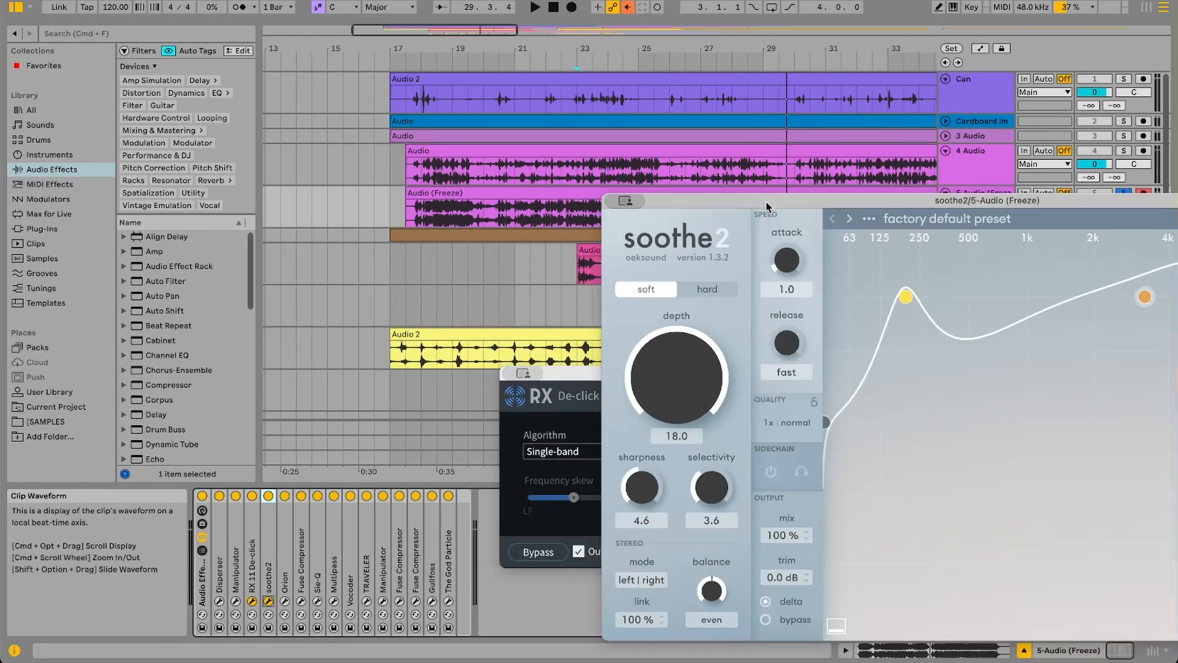
pyautogui.moveTo(565, 371); pyautogui.dragTo(109, 116)
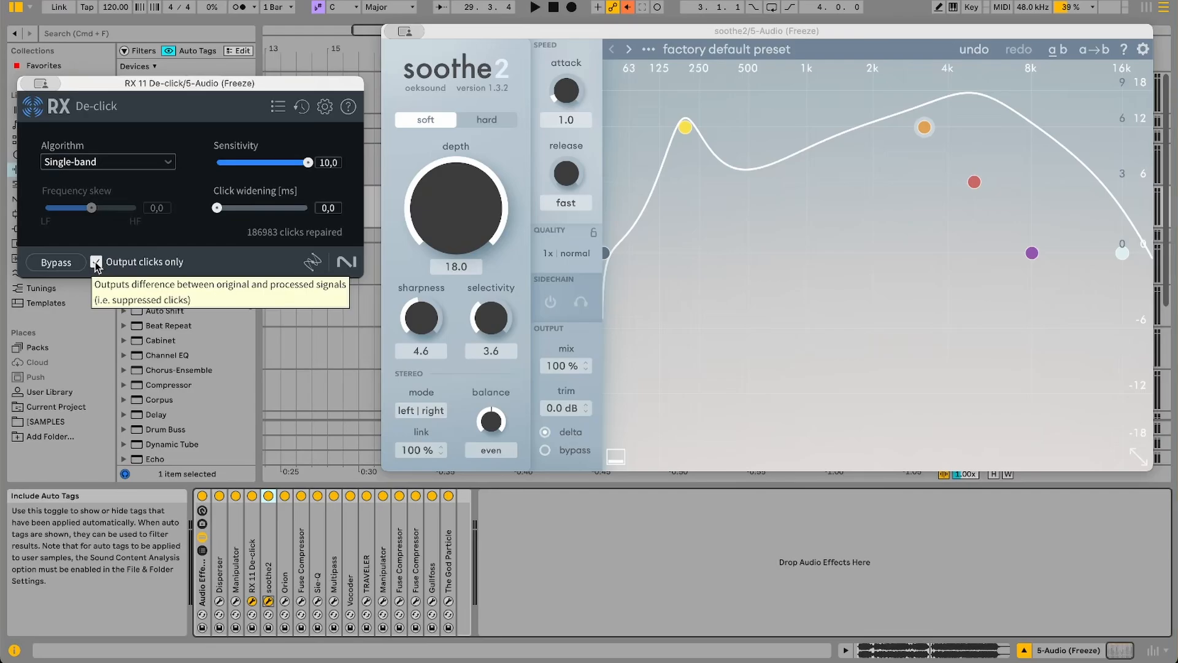
# Step: Play 5 Audio and compare De-click's result with Output clicks only off and on, leaving the option enabled
pyautogui.press('space')
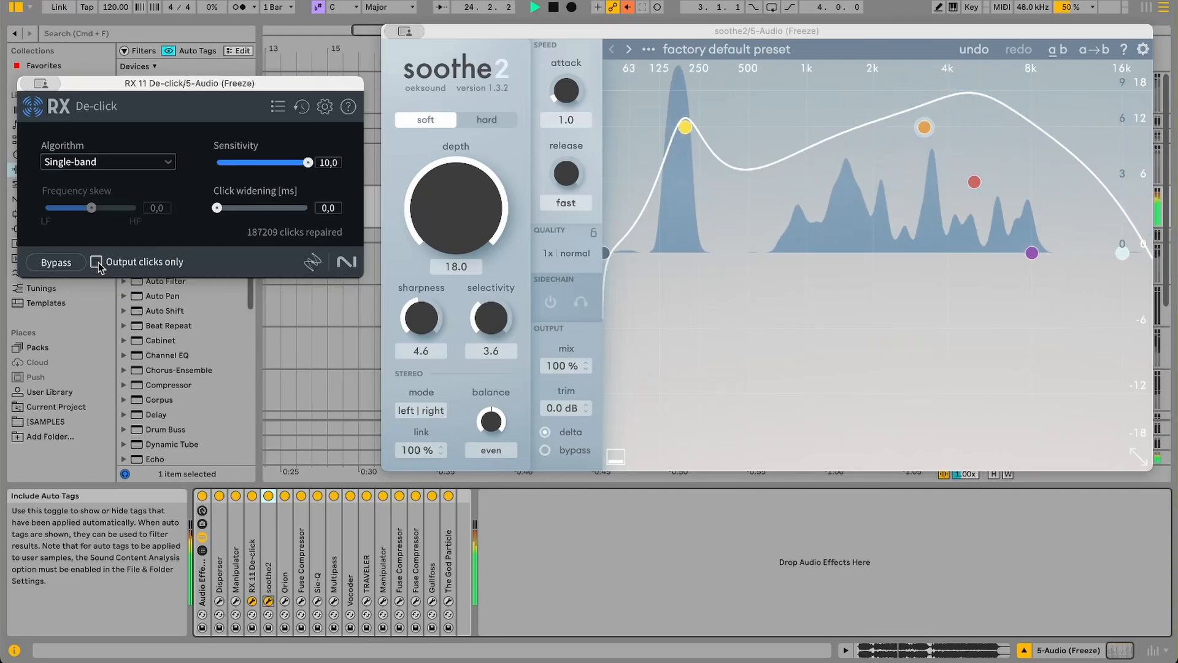
pyautogui.click(96, 262)
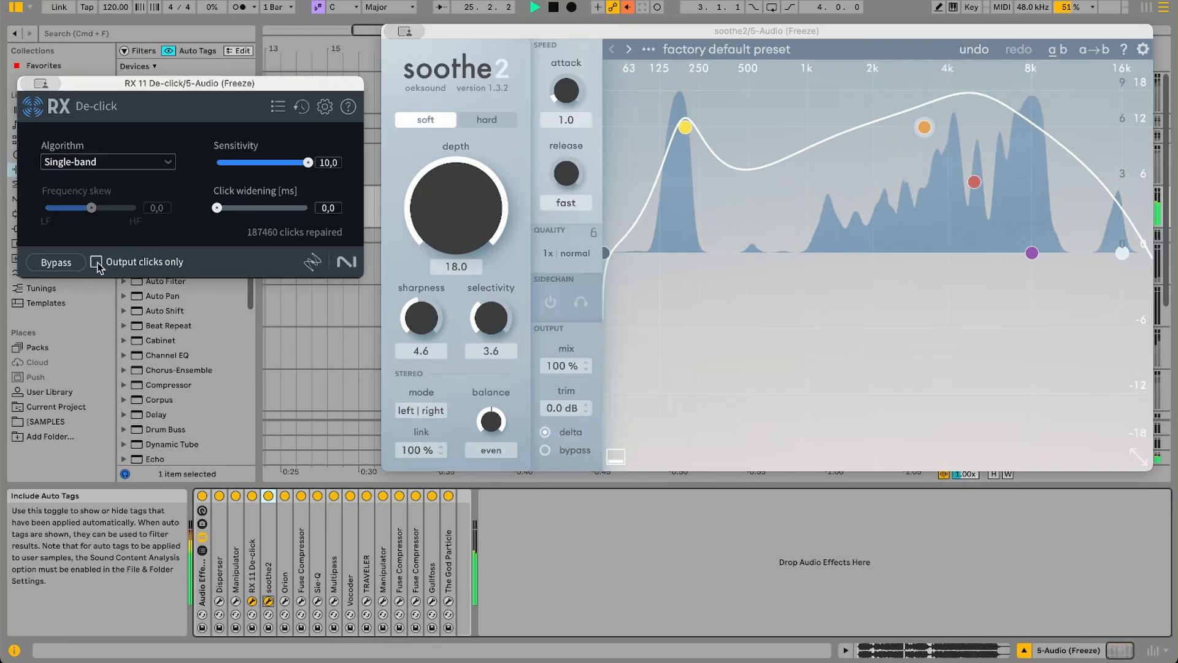
pyautogui.click(96, 262)
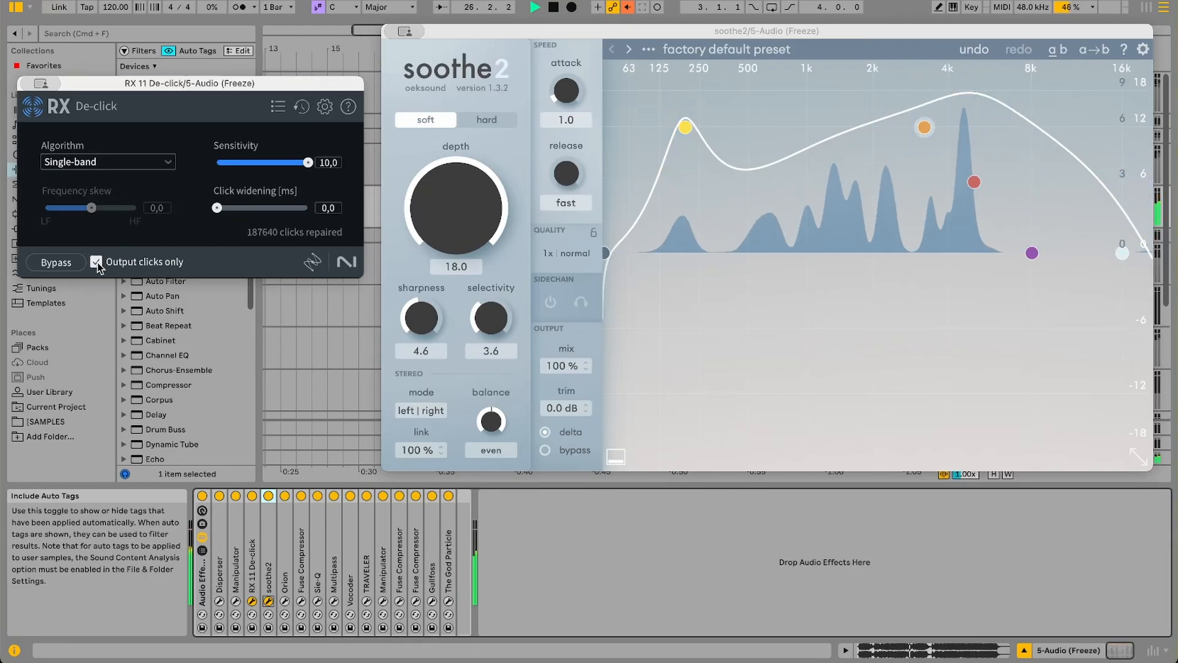
pyautogui.press('space')
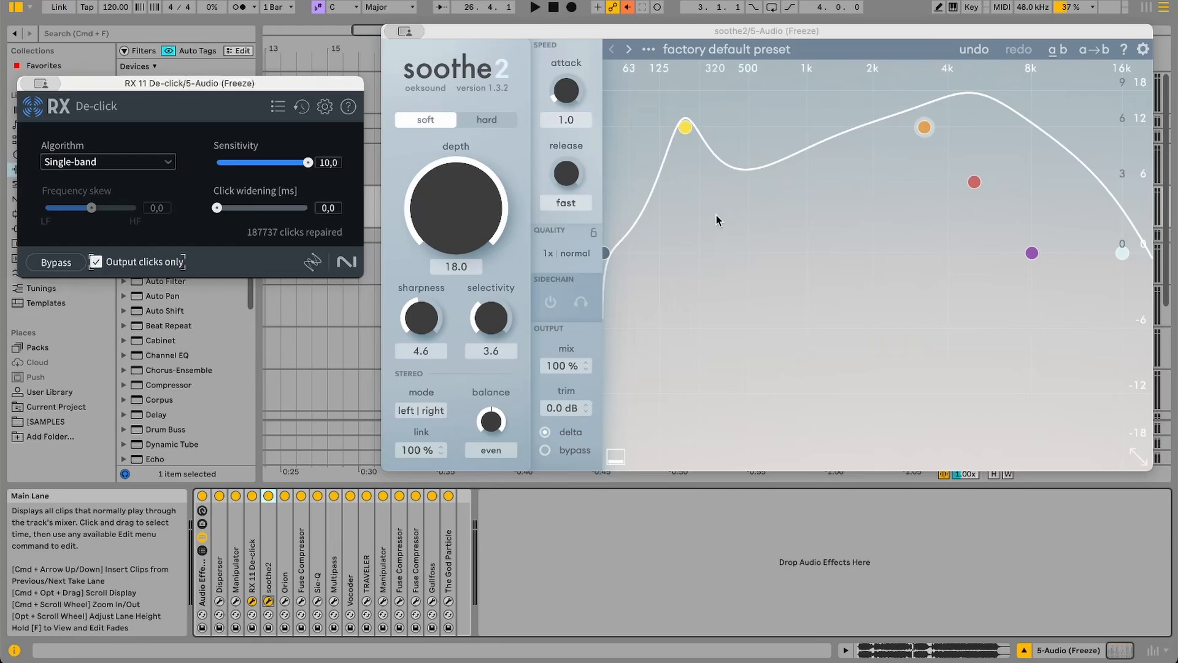
# Step: Close soothe2, switch off every 5 Audio device from Orion onward, and listen to the track from bar 23.3
pyautogui.click(268, 603)
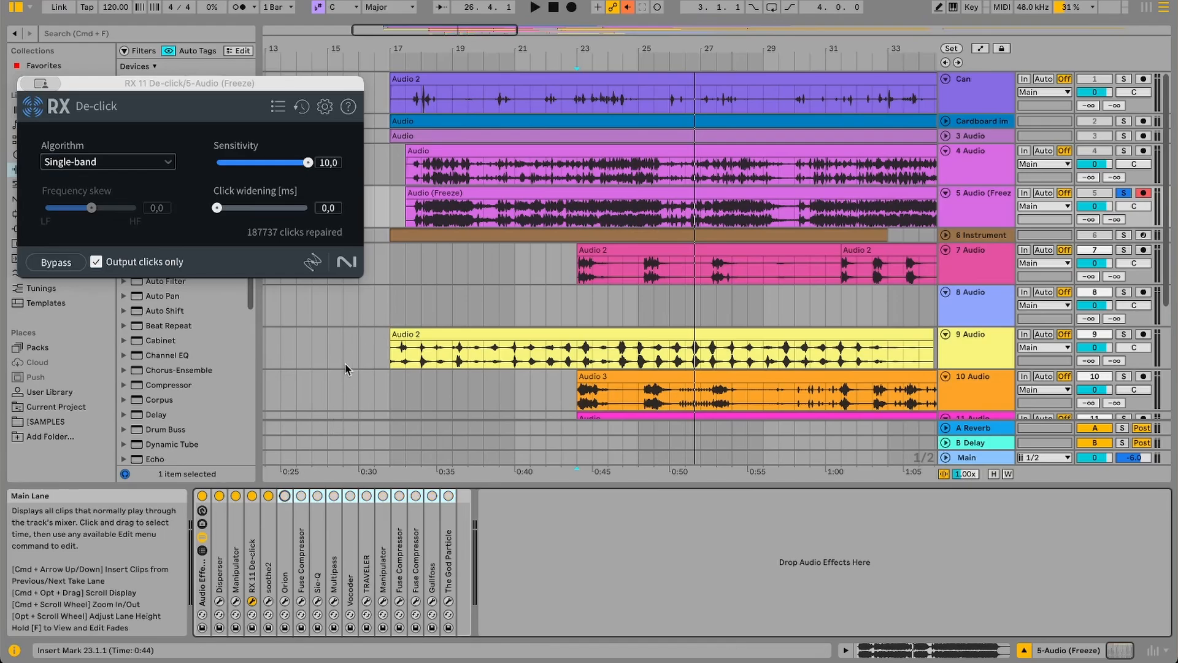
pyautogui.click(595, 219)
pyautogui.press('space')
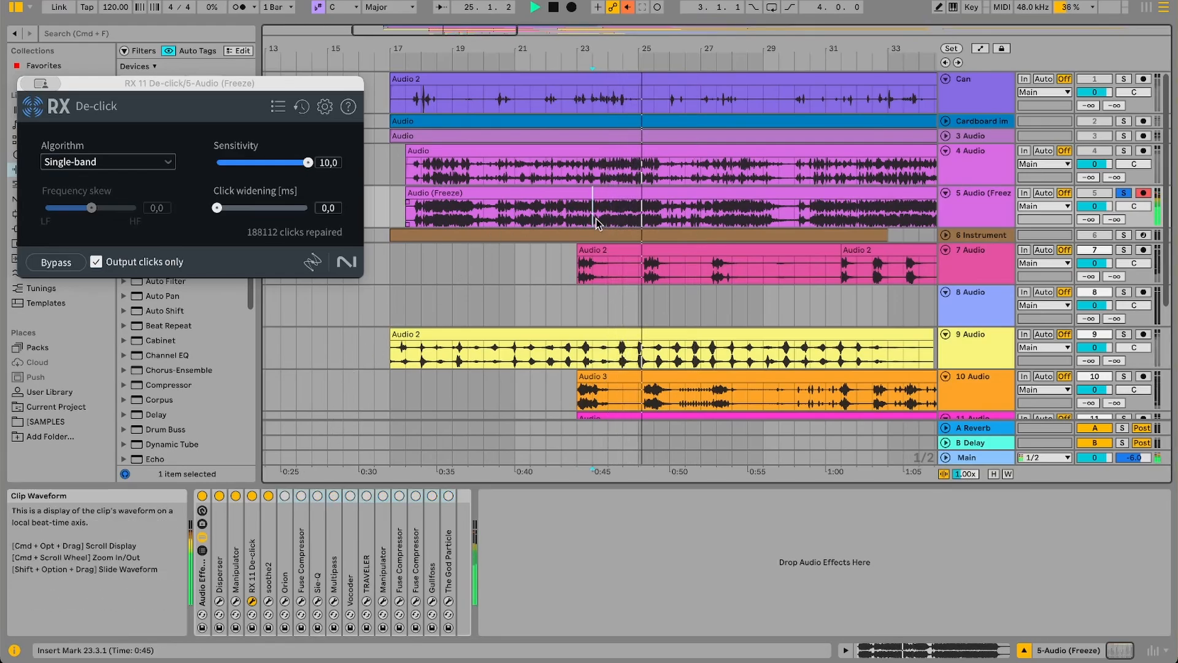
pyautogui.press('space')
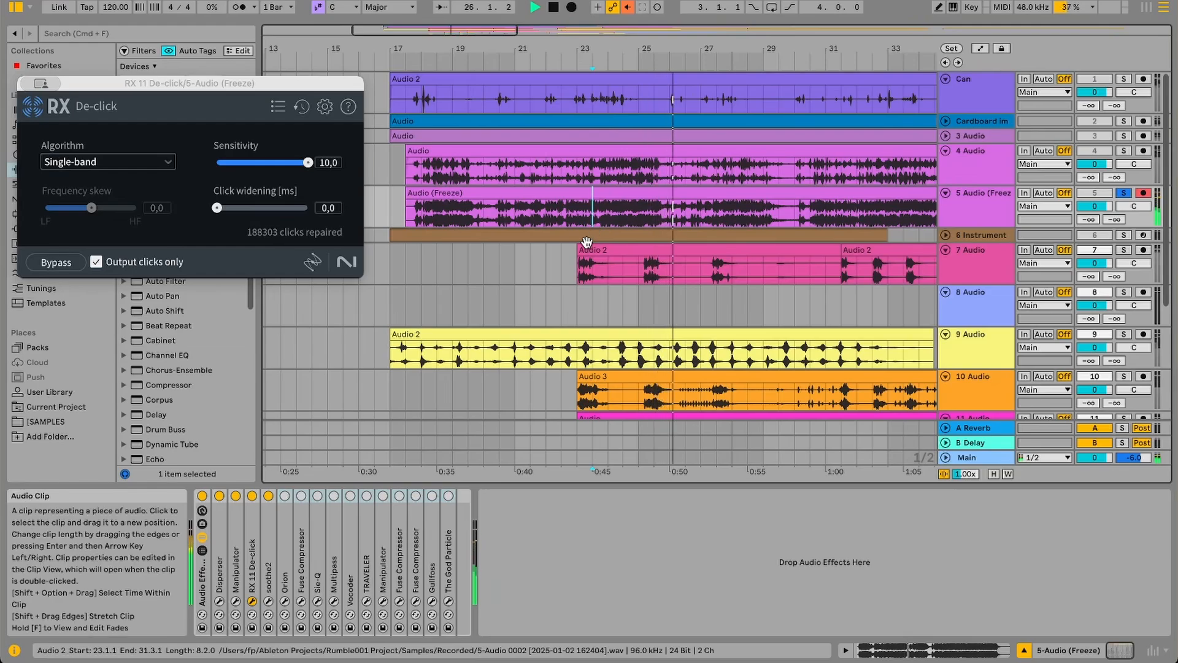
# Step: Switch on and open Orion on 5 Audio, and view its preset list during playback, keeping the "start me up" preset
pyautogui.click(284, 533)
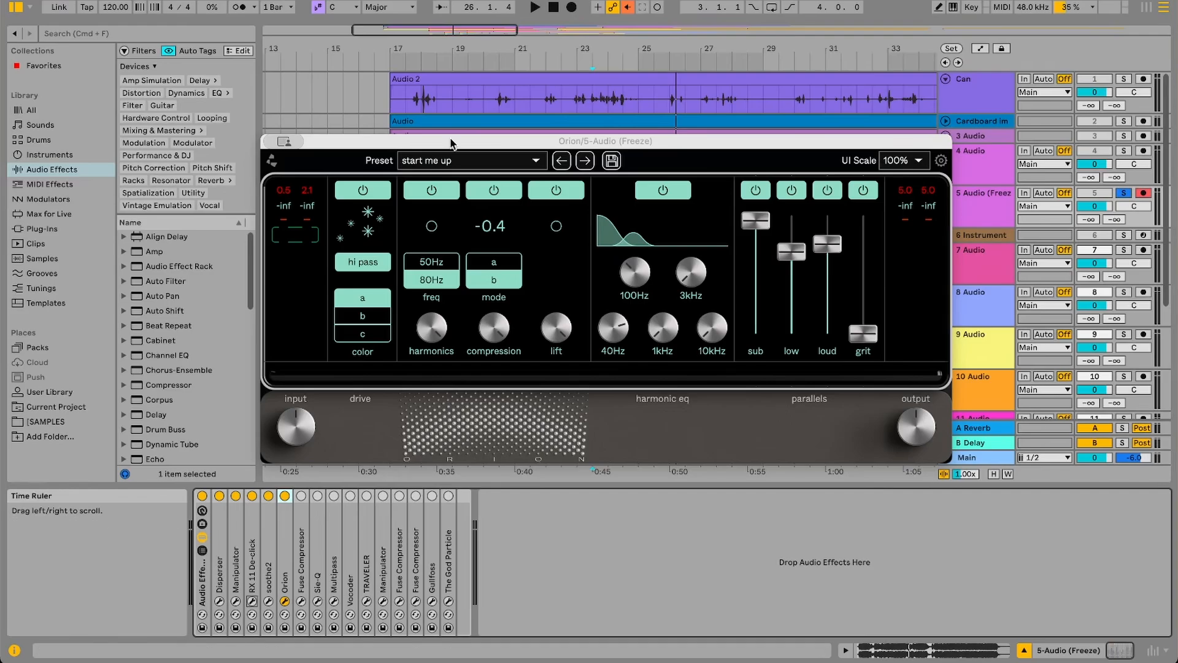
pyautogui.moveTo(451, 143); pyautogui.dragTo(456, 177)
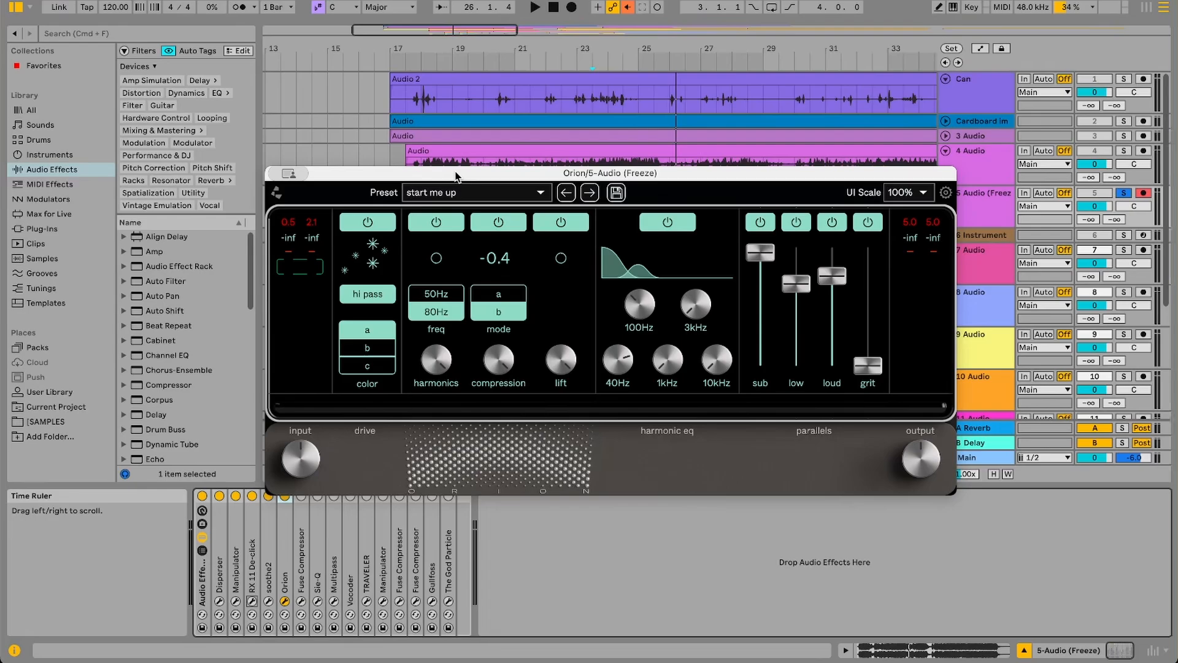
pyautogui.press('space')
pyautogui.click(424, 192)
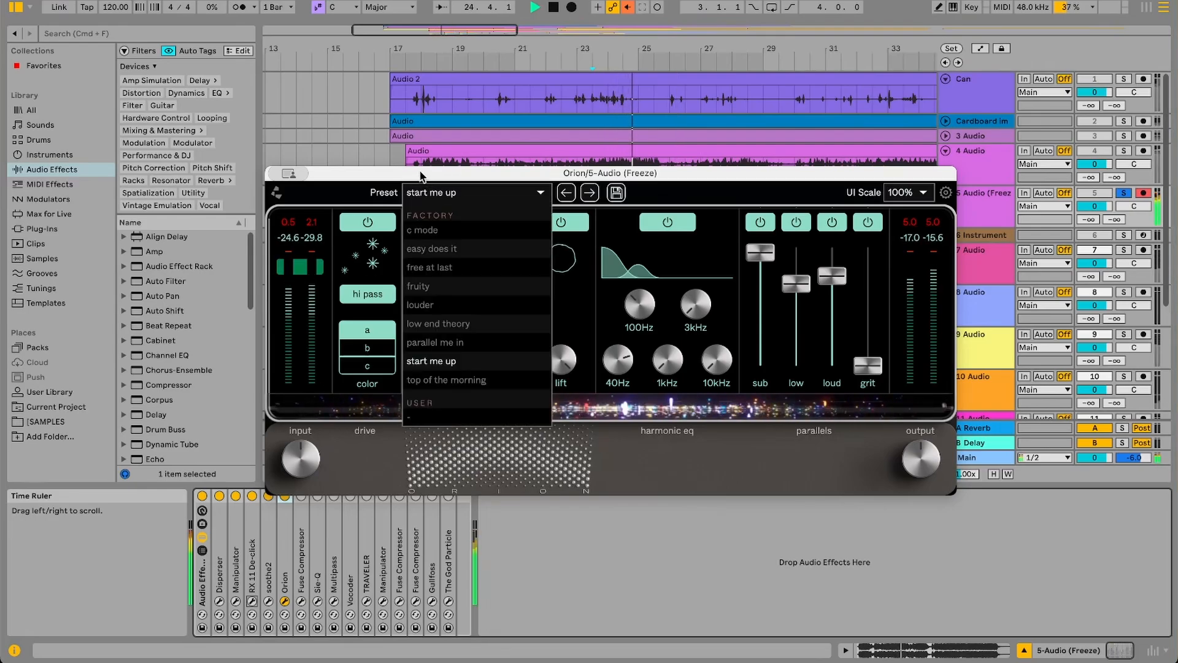
pyautogui.click(428, 193)
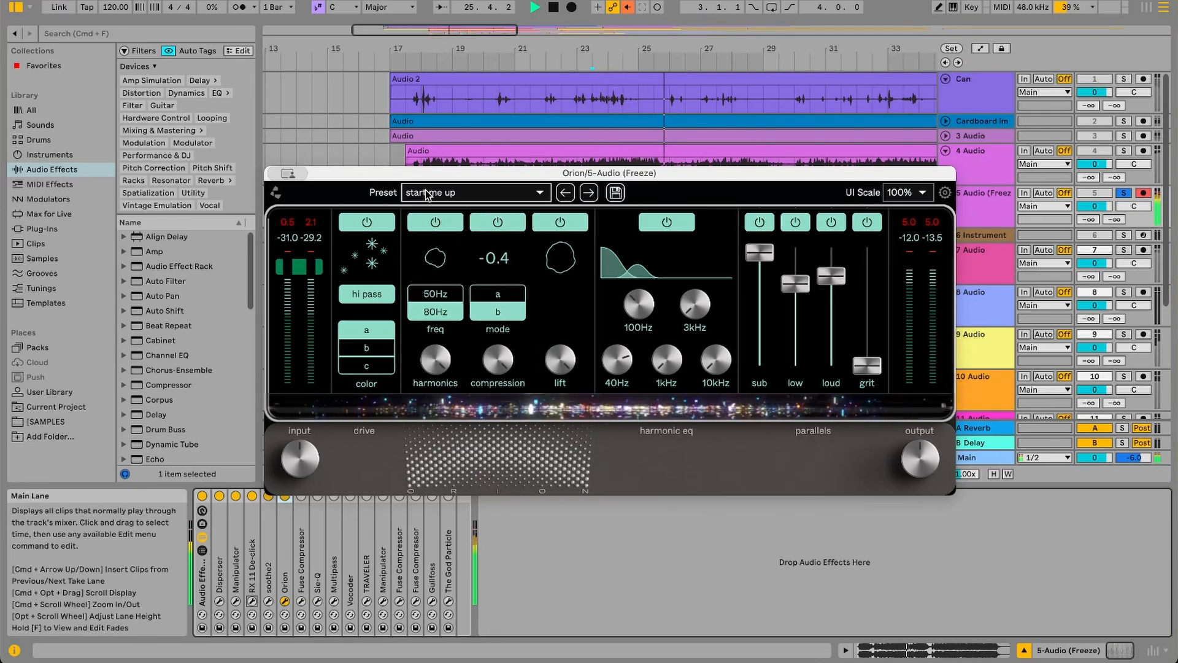
# Step: Listen to 5 Audio with Fuse Compressor open and close it, and switch on Sie-Q and compare it off and on during playback
pyautogui.click(301, 601)
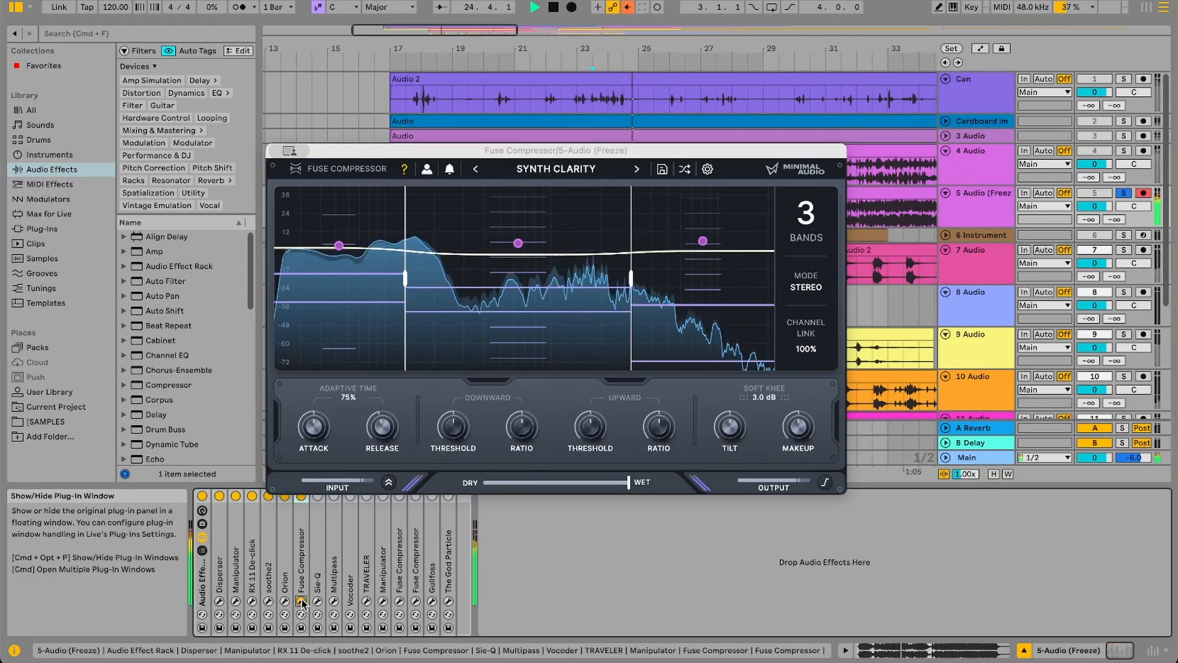
pyautogui.click(301, 602)
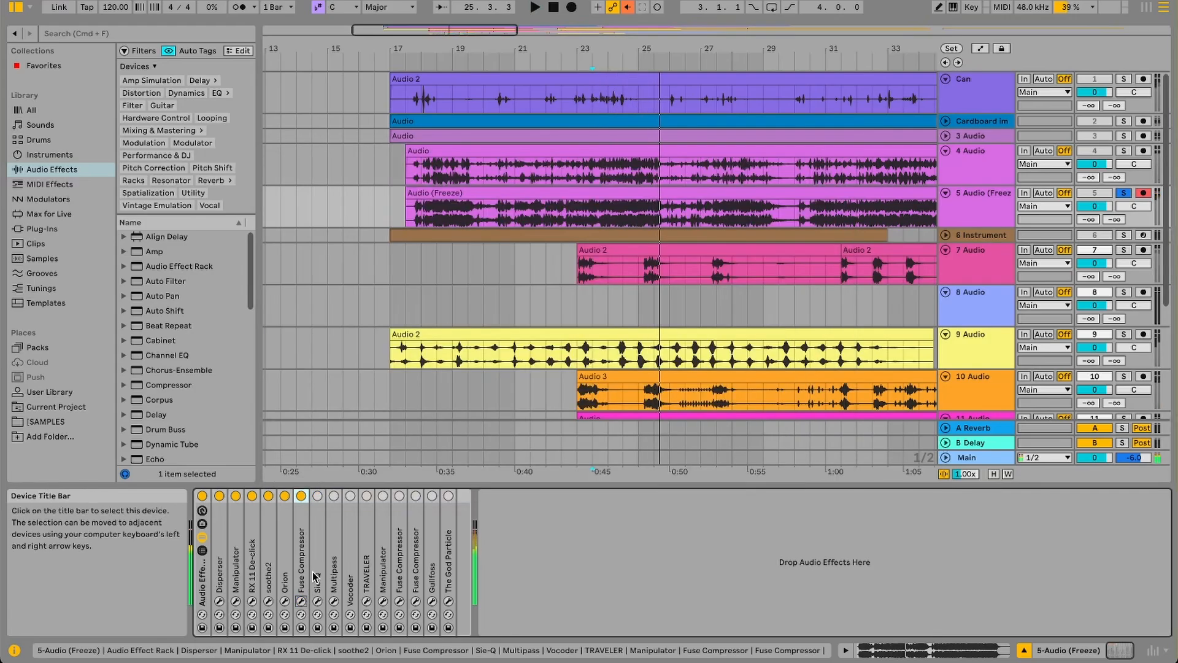
pyautogui.click(317, 496)
pyautogui.click(317, 602)
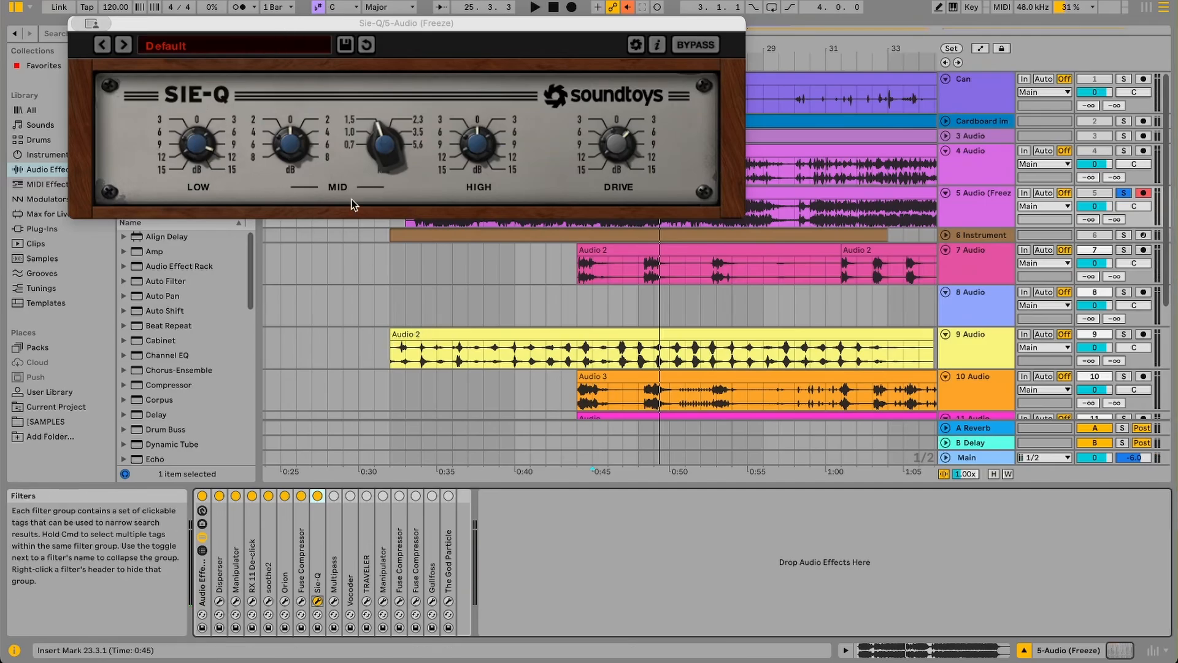
pyautogui.press('space')
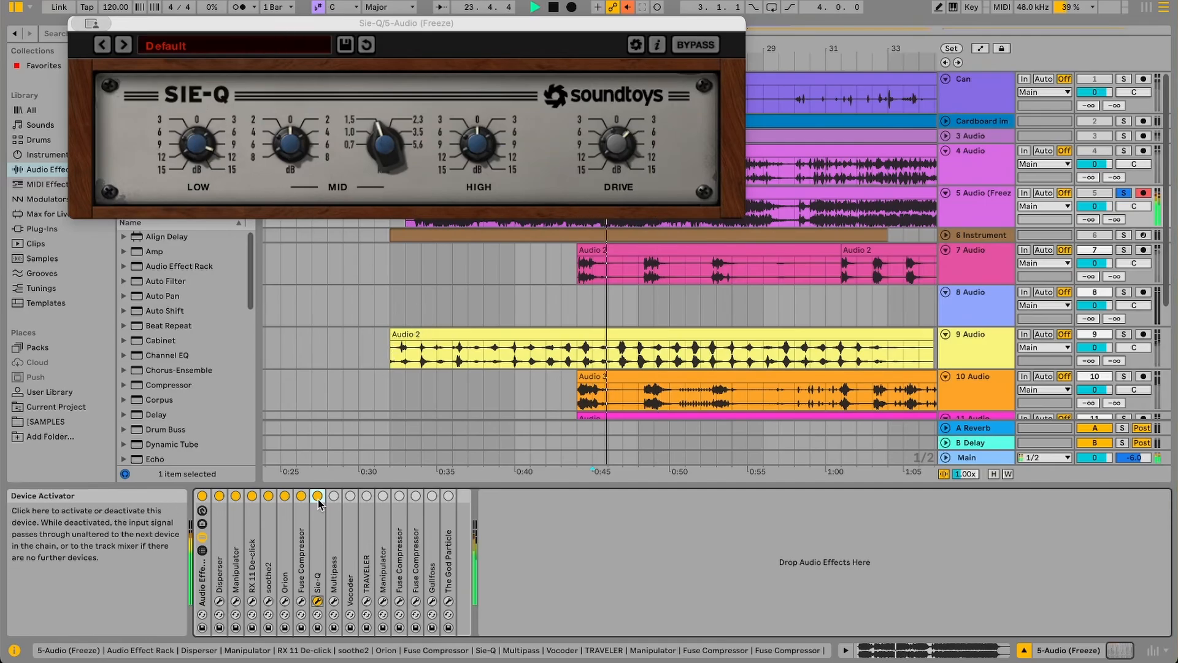
pyautogui.click(317, 496)
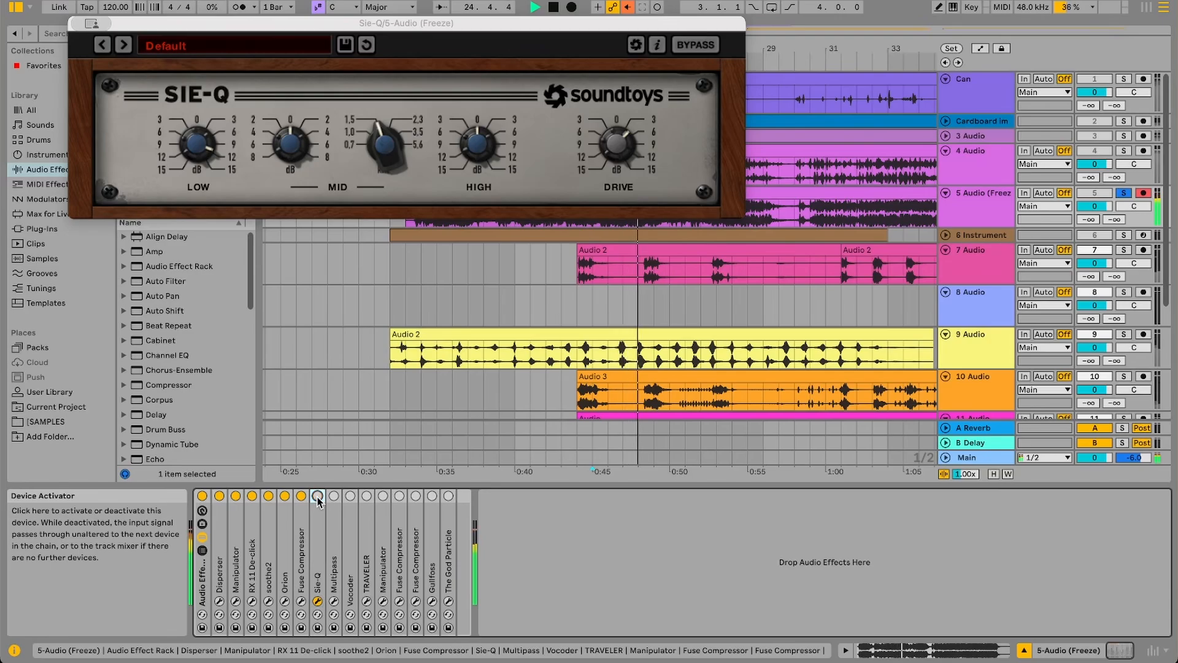
pyautogui.click(317, 496)
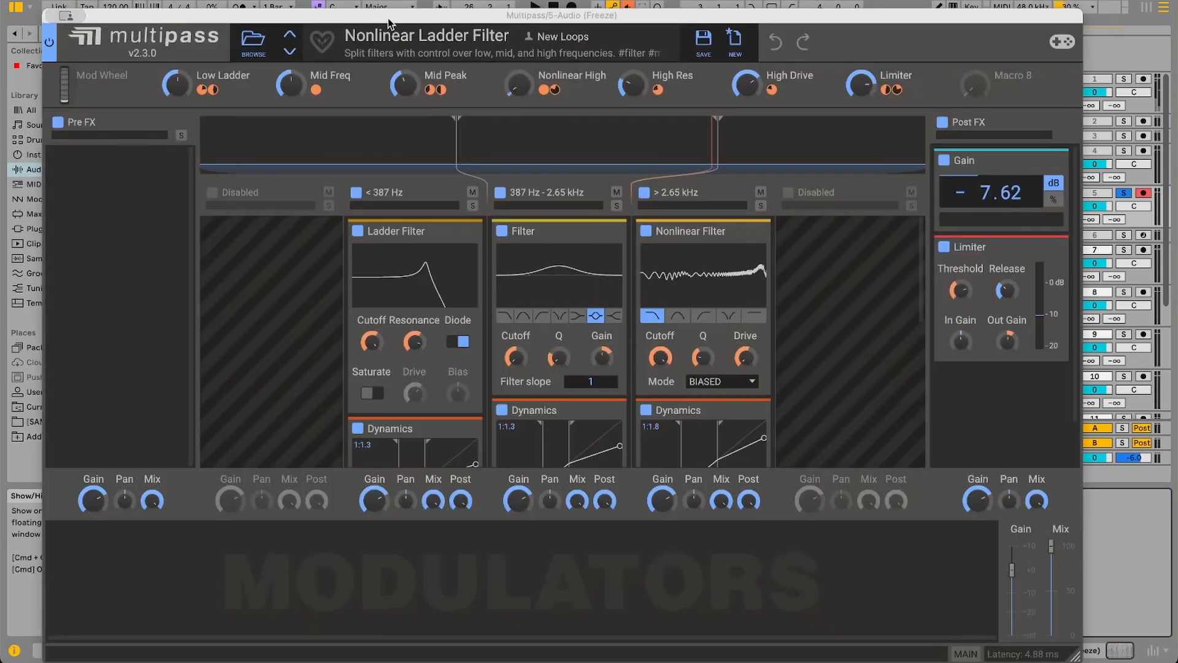
# Step: Play 5 Audio with Multipass open, shrink its window to 90% scale, and close it
pyautogui.moveTo(388, 17); pyautogui.dragTo(392, 12)
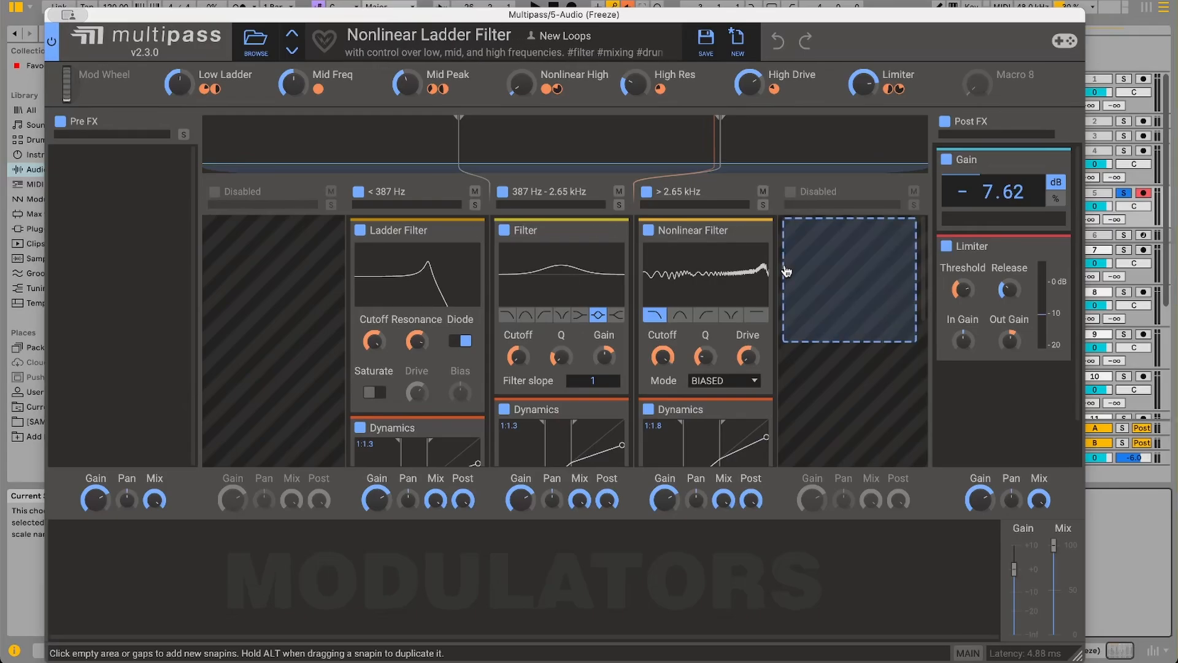
pyautogui.press('space')
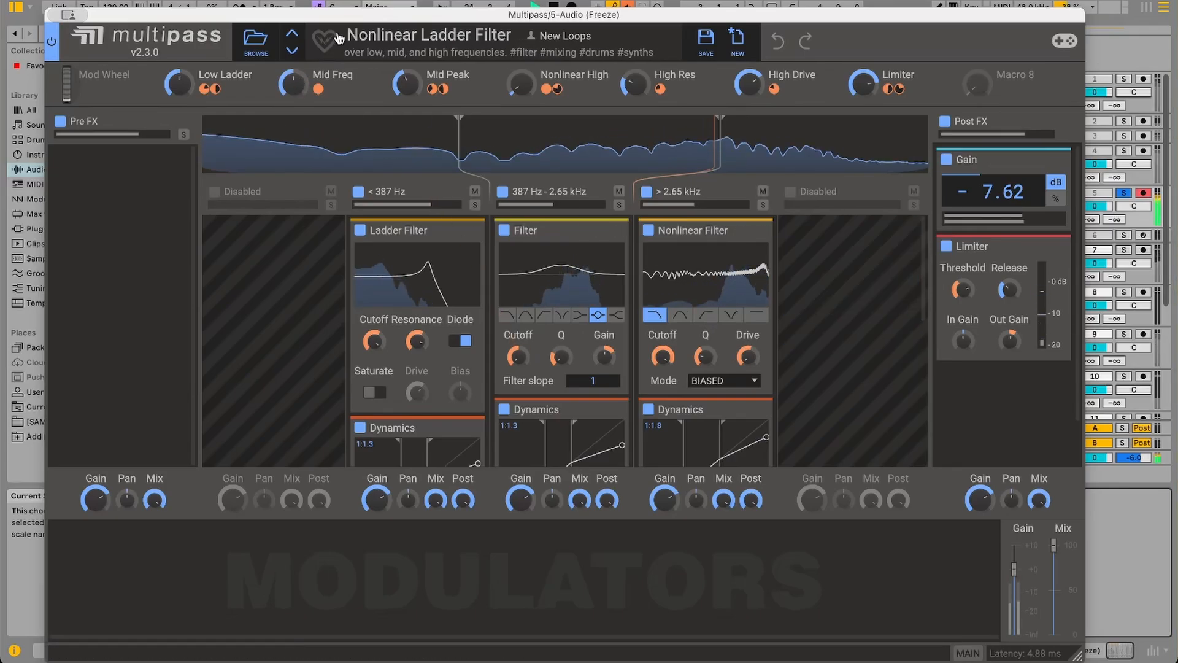
pyautogui.moveTo(1079, 656); pyautogui.dragTo(890, 501)
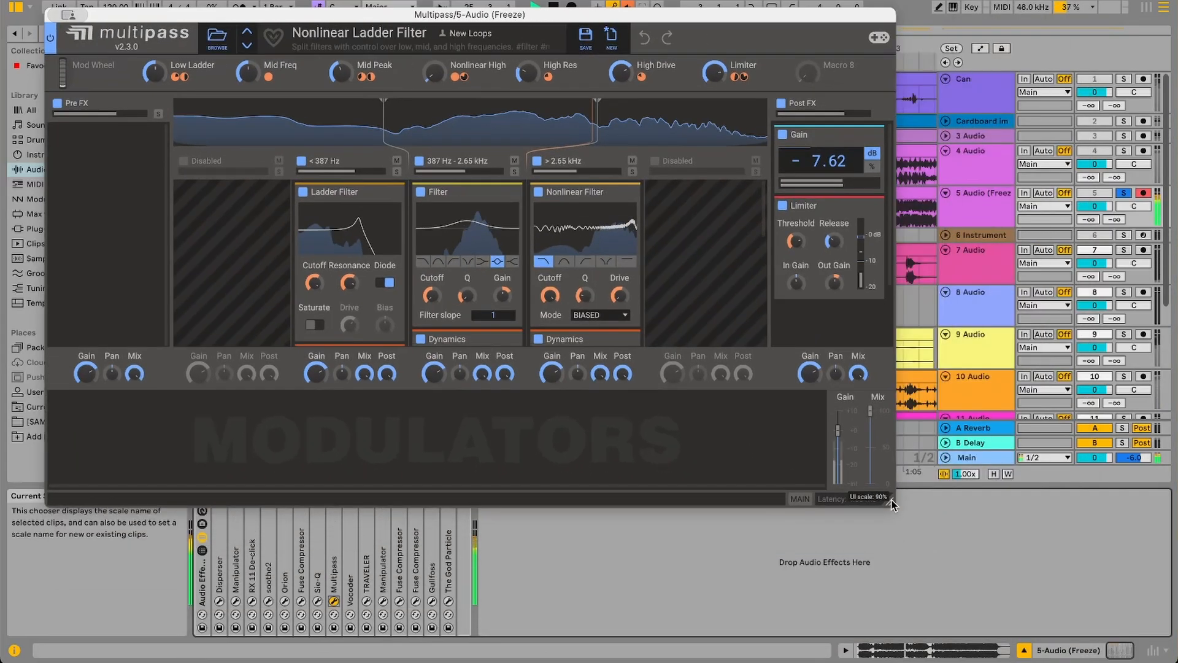
pyautogui.click(337, 601)
# Step: Switch on and unfold Vocoder on 5 Audio, listen to the track through it, and fold the device again
pyautogui.doubleClick(354, 534)
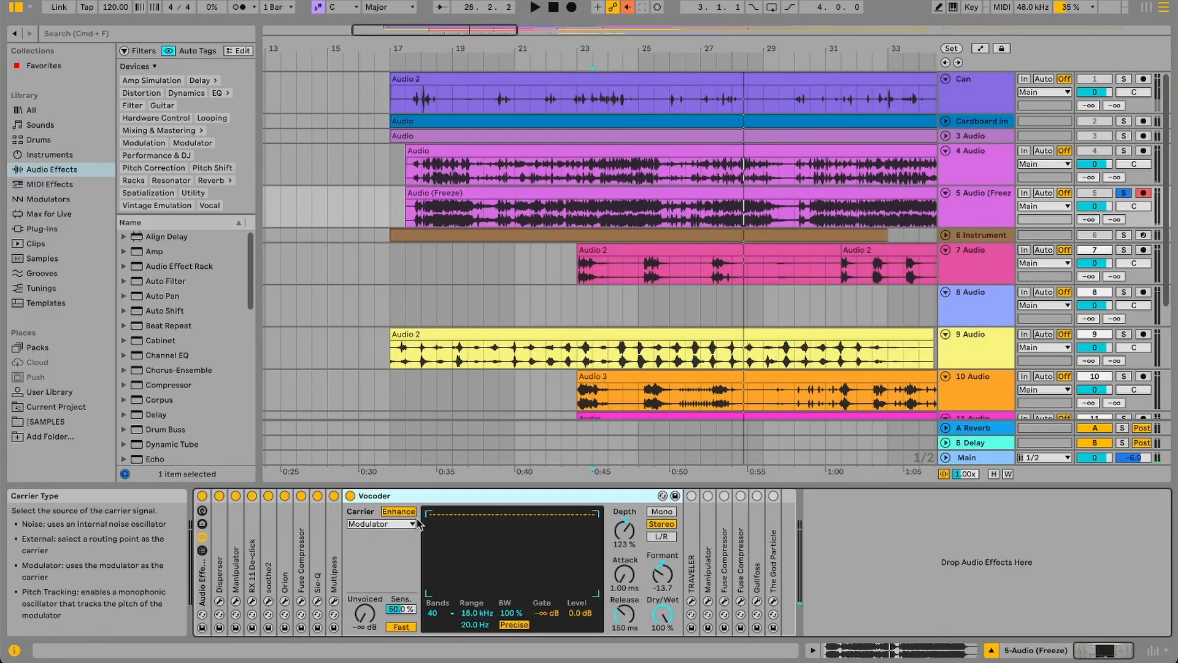
pyautogui.press('space')
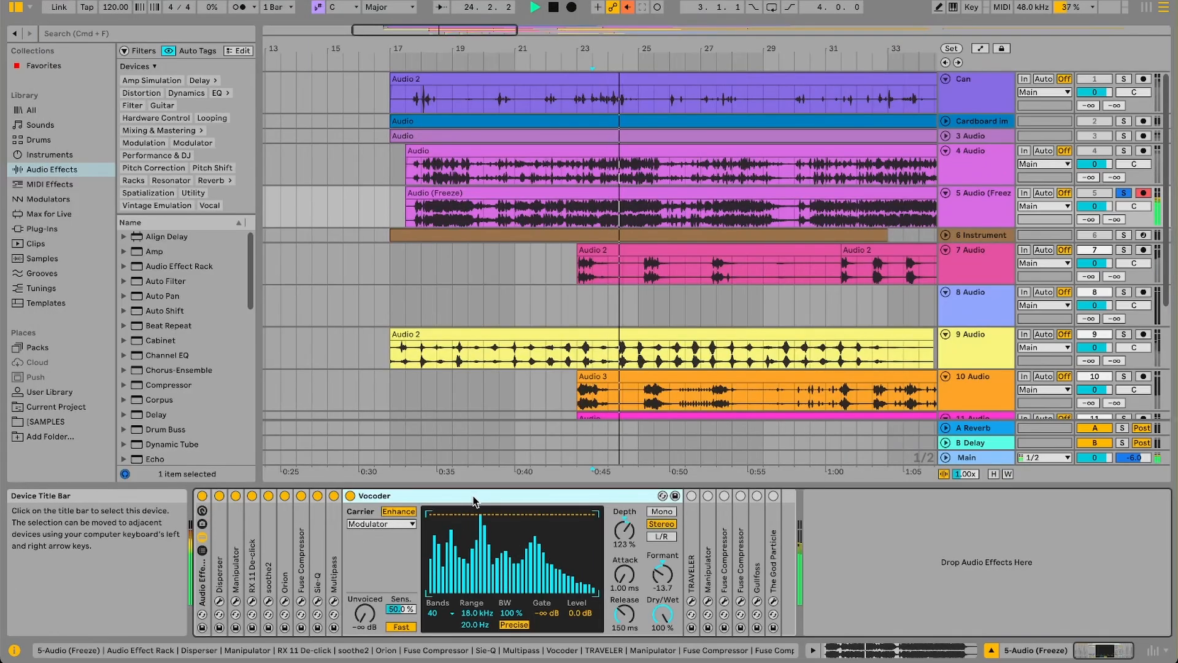
pyautogui.press('space')
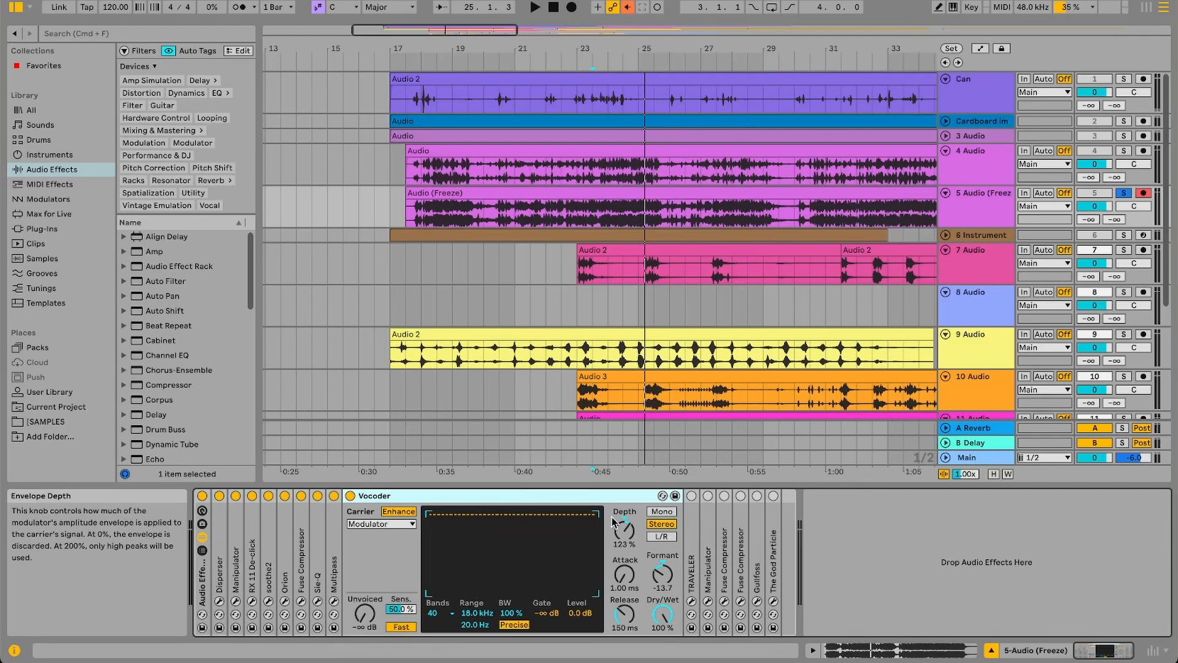
pyautogui.doubleClick(471, 502)
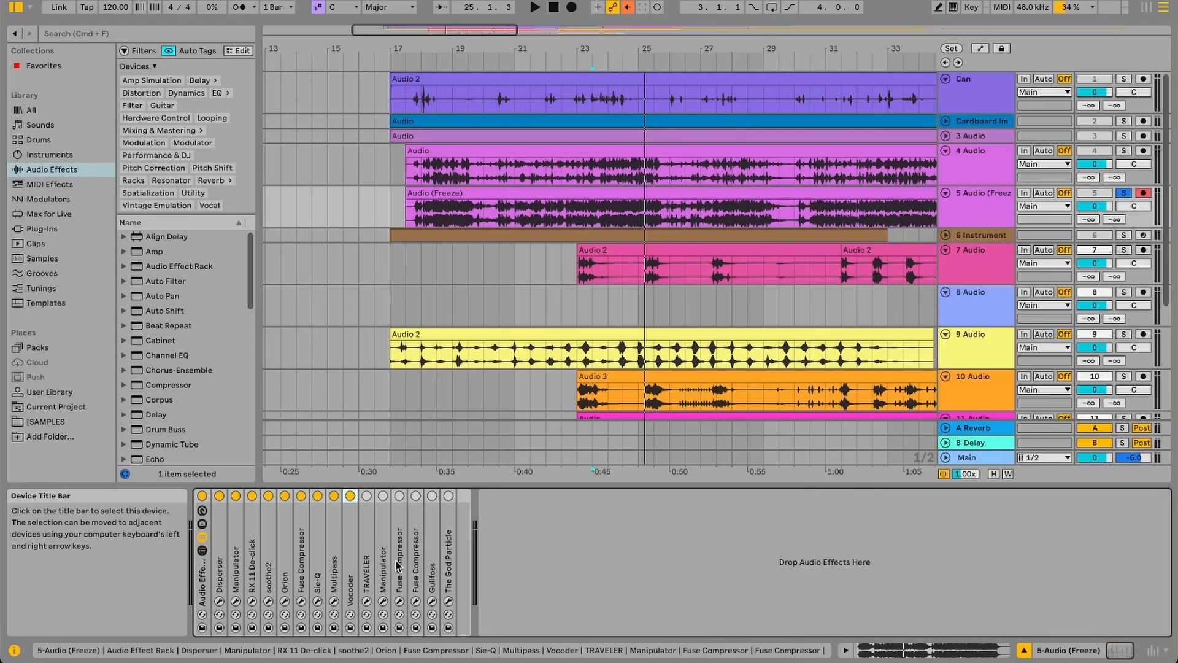
# Step: Switch on the last two Fuse Compressors on 5 Audio, listen with both windows open, and close them
pyautogui.click(399, 497)
pyautogui.click(399, 602)
pyautogui.click(415, 602)
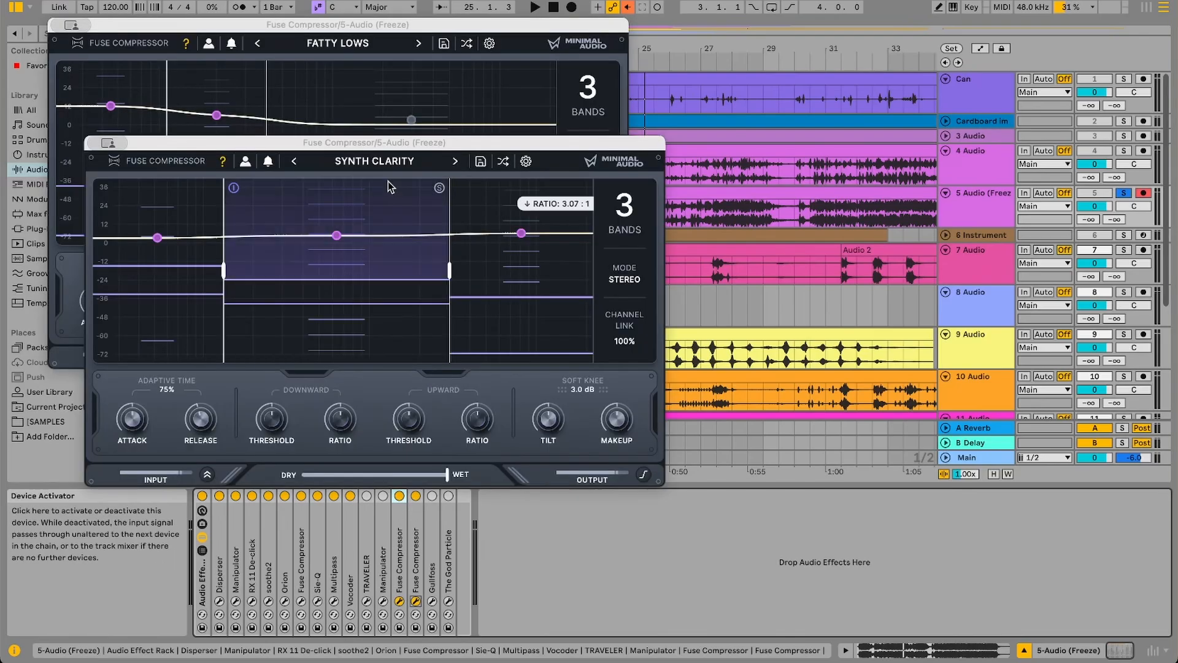
pyautogui.press('space')
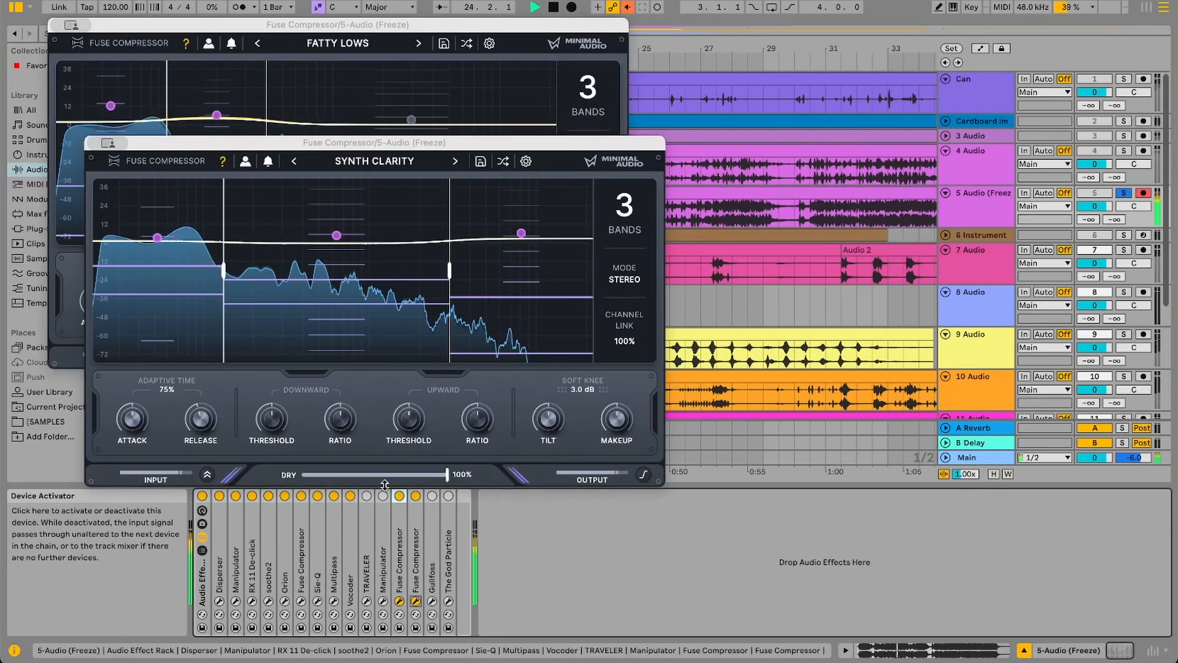
pyautogui.click(399, 602)
pyautogui.click(415, 601)
pyautogui.press('space')
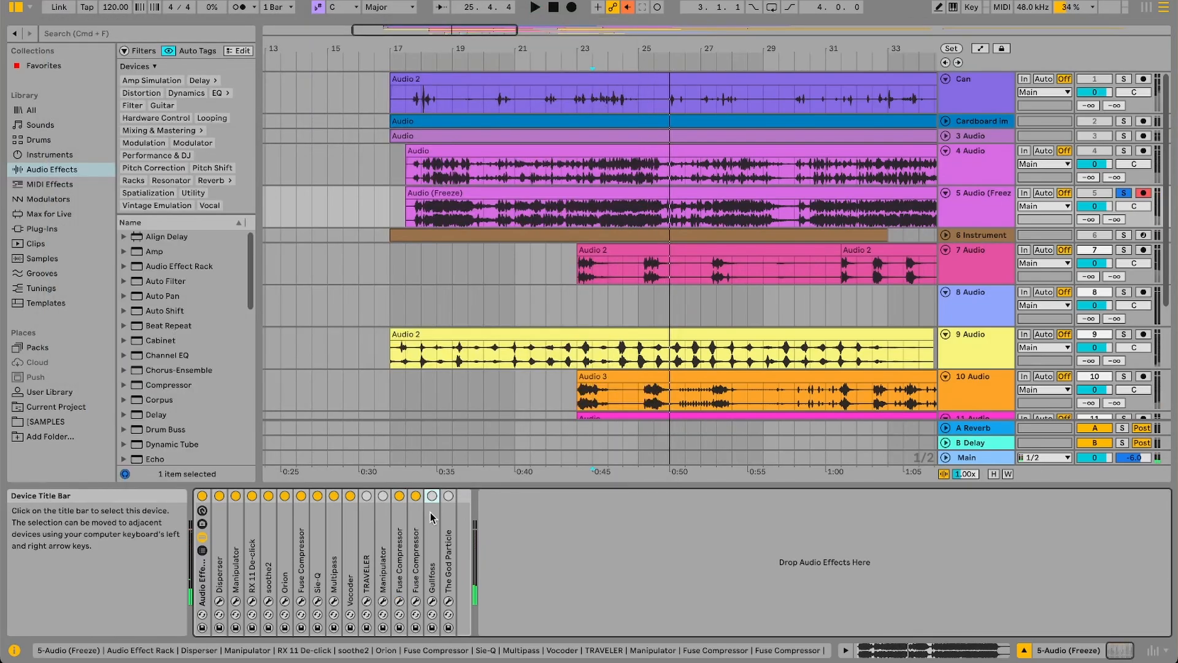
# Step: Switch on Gullfoss on 5 Audio, view its curve during playback, and close its window
pyautogui.click(433, 603)
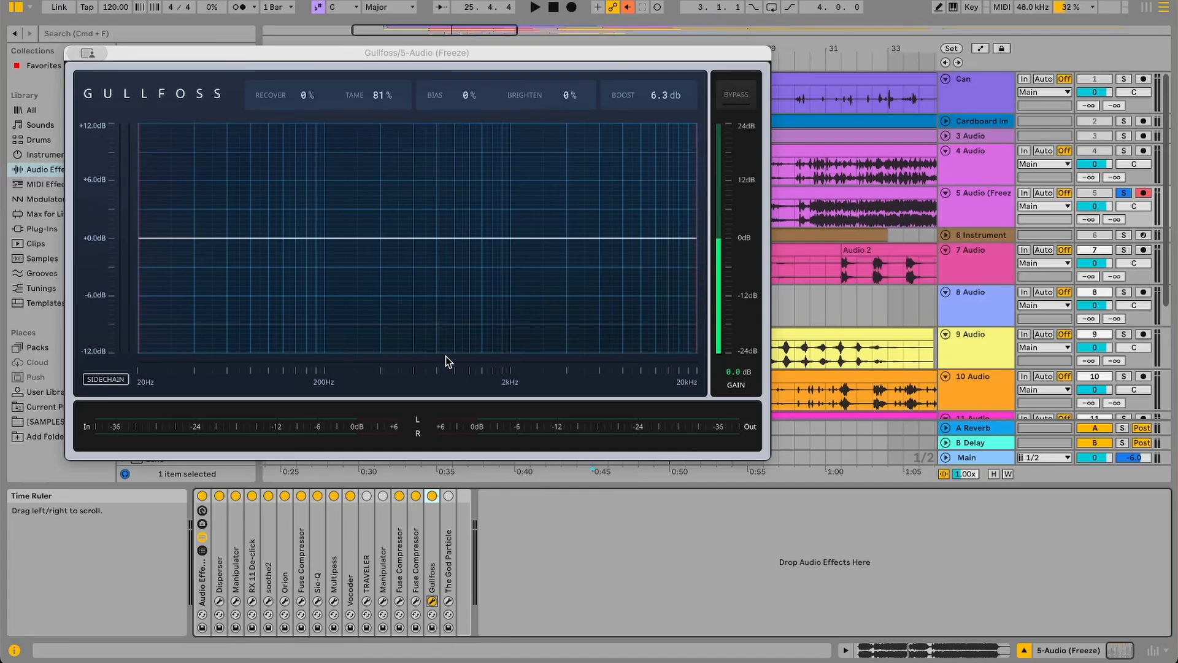
pyautogui.press('space')
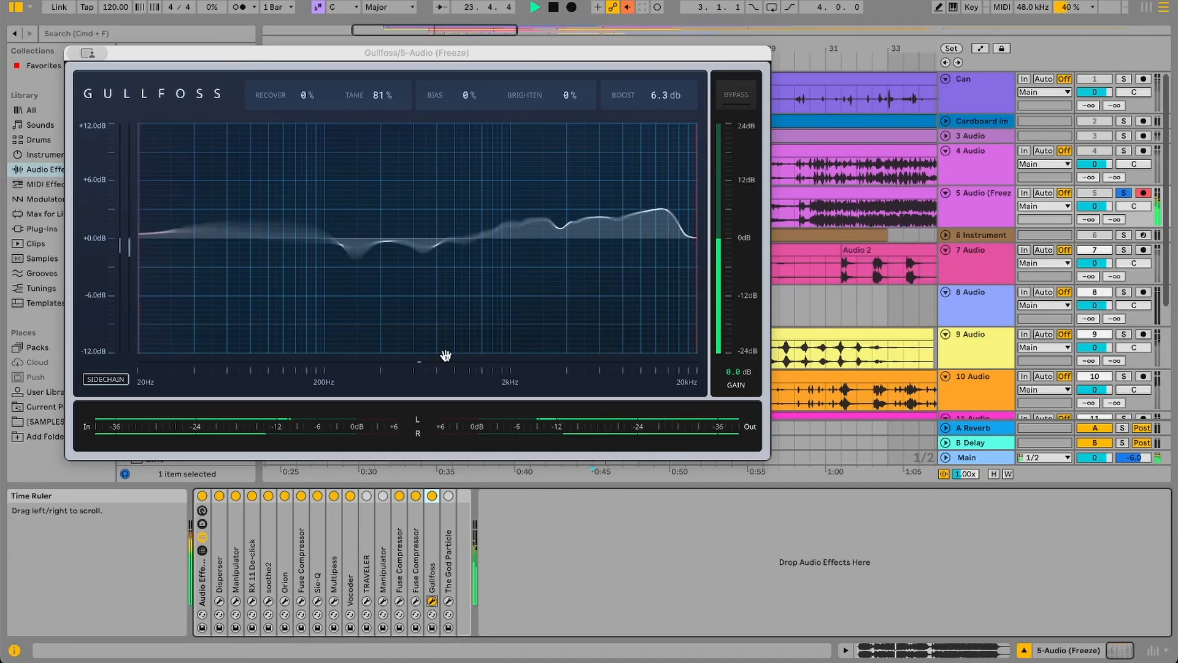
pyautogui.click(433, 602)
pyautogui.press('space')
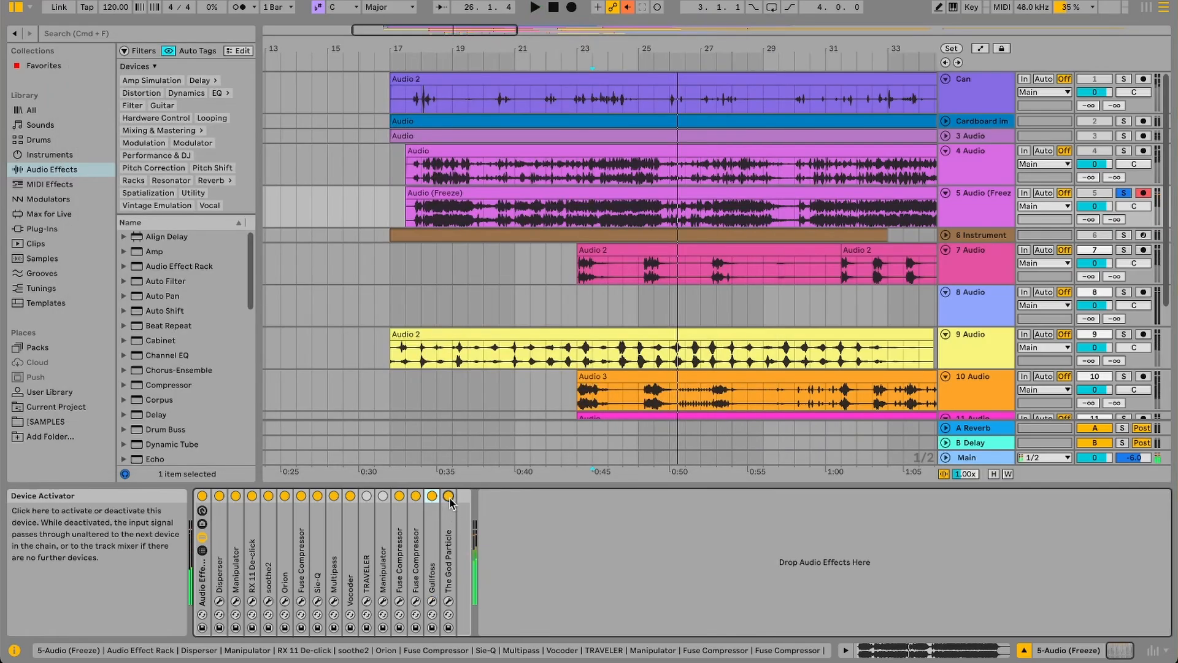
# Step: Open The God Particle on 5 Audio, move its window over the arrangement, listen to the track through it, and close it
pyautogui.click(449, 603)
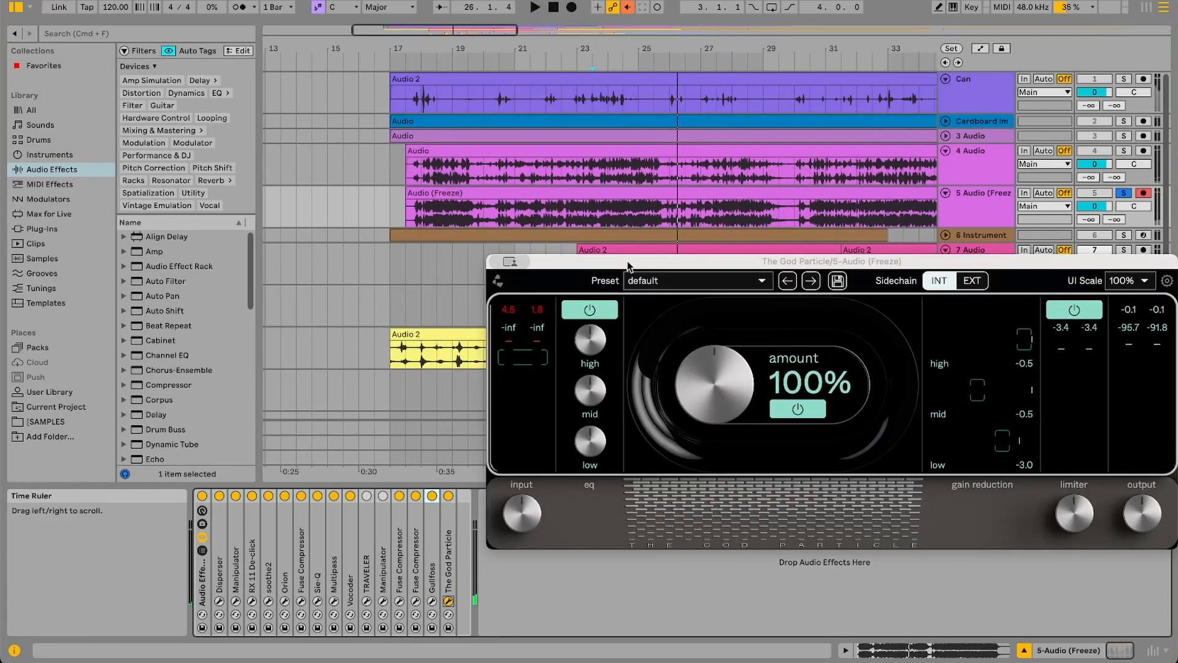
pyautogui.moveTo(628, 266); pyautogui.dragTo(443, 216)
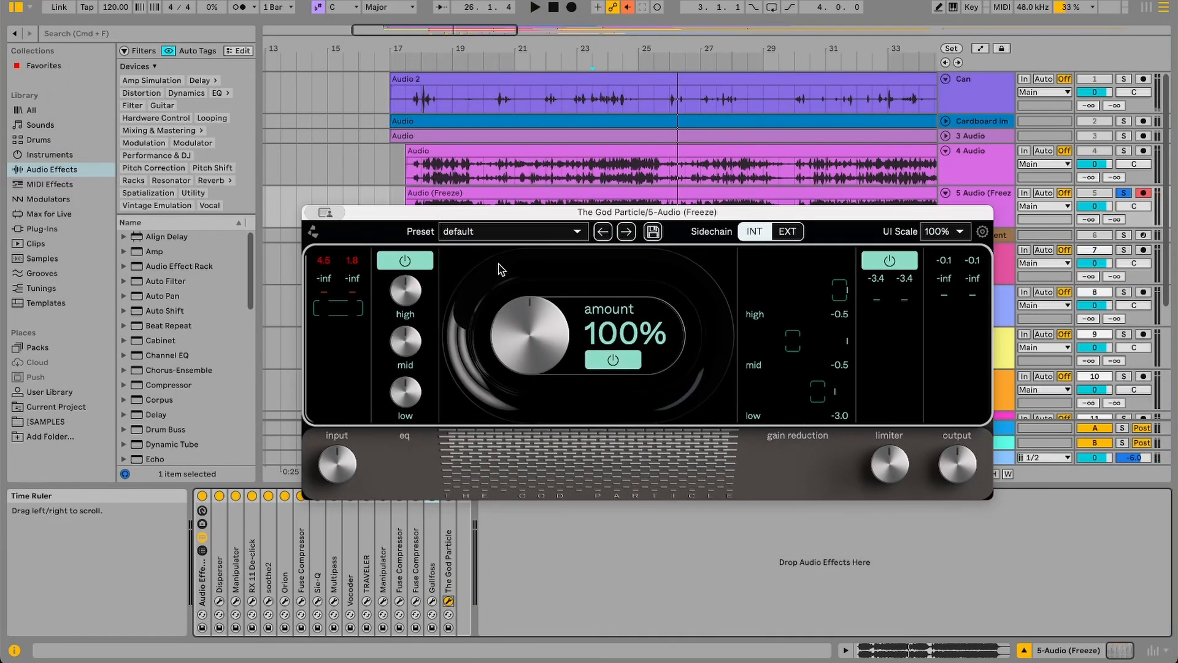
pyautogui.press('space')
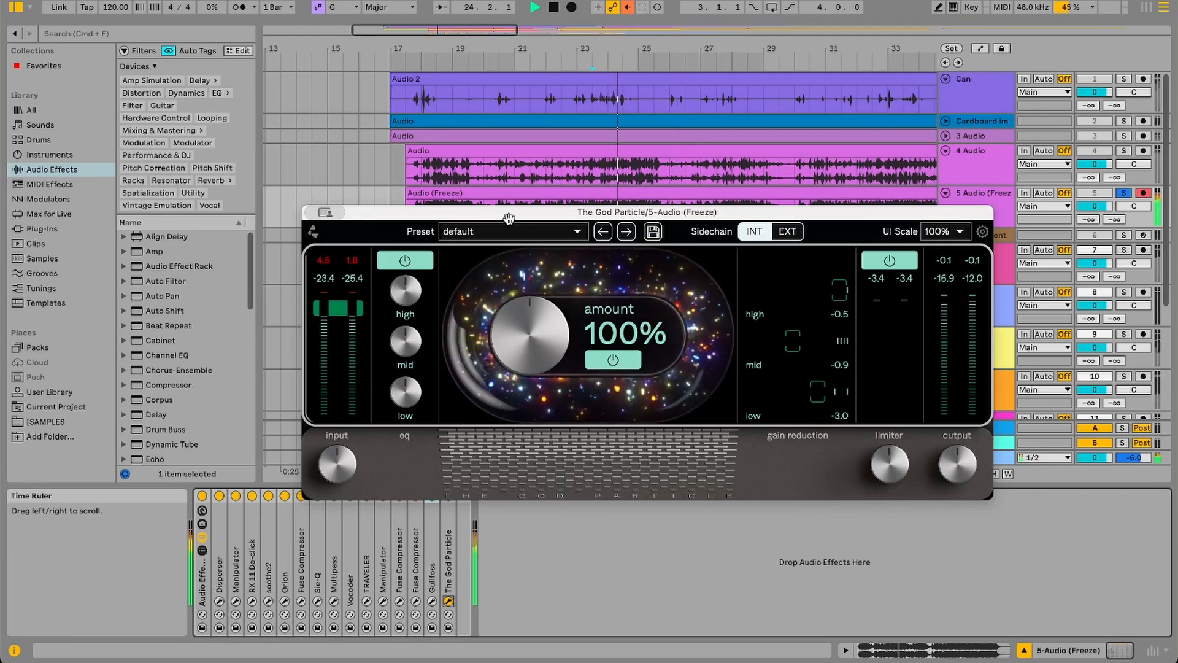
pyautogui.click(448, 601)
pyautogui.press('space')
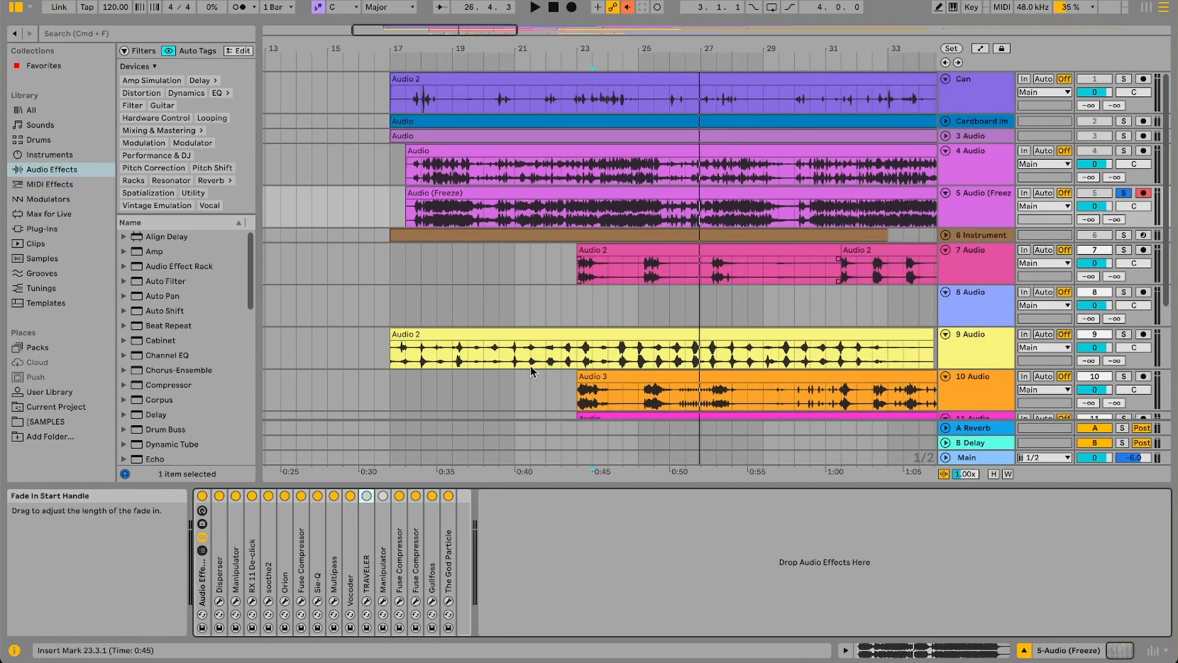
pyautogui.click(384, 559)
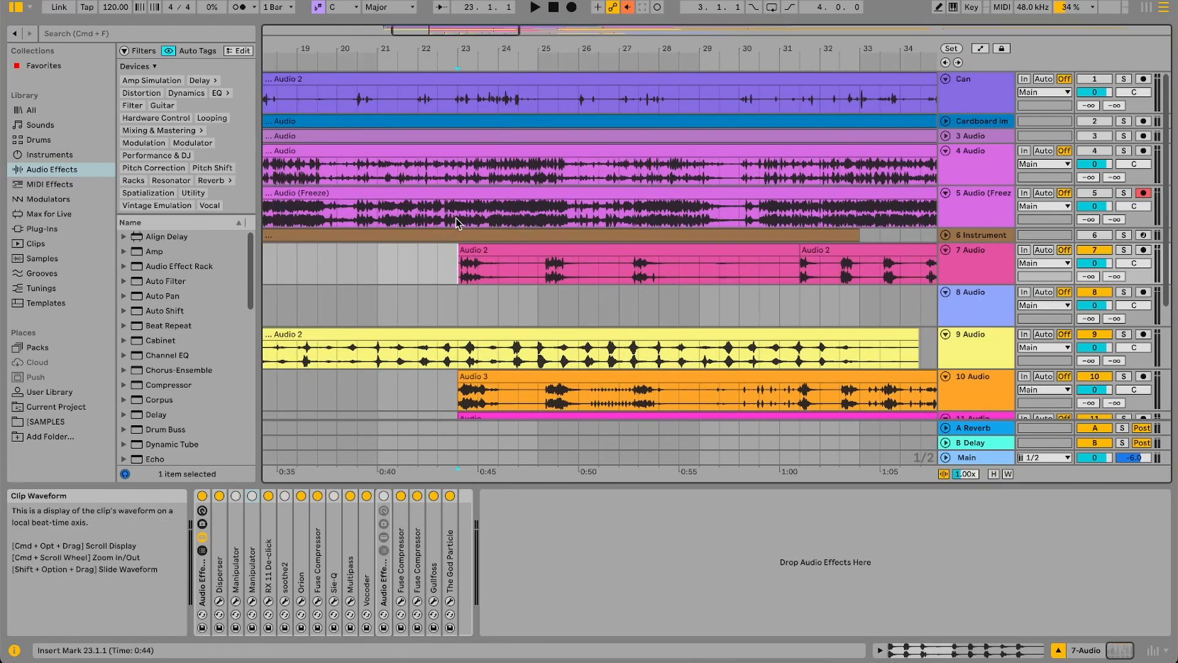
# Step: Select the 7 Audio track and solo it
pyautogui.click(461, 179)
pyautogui.click(966, 268)
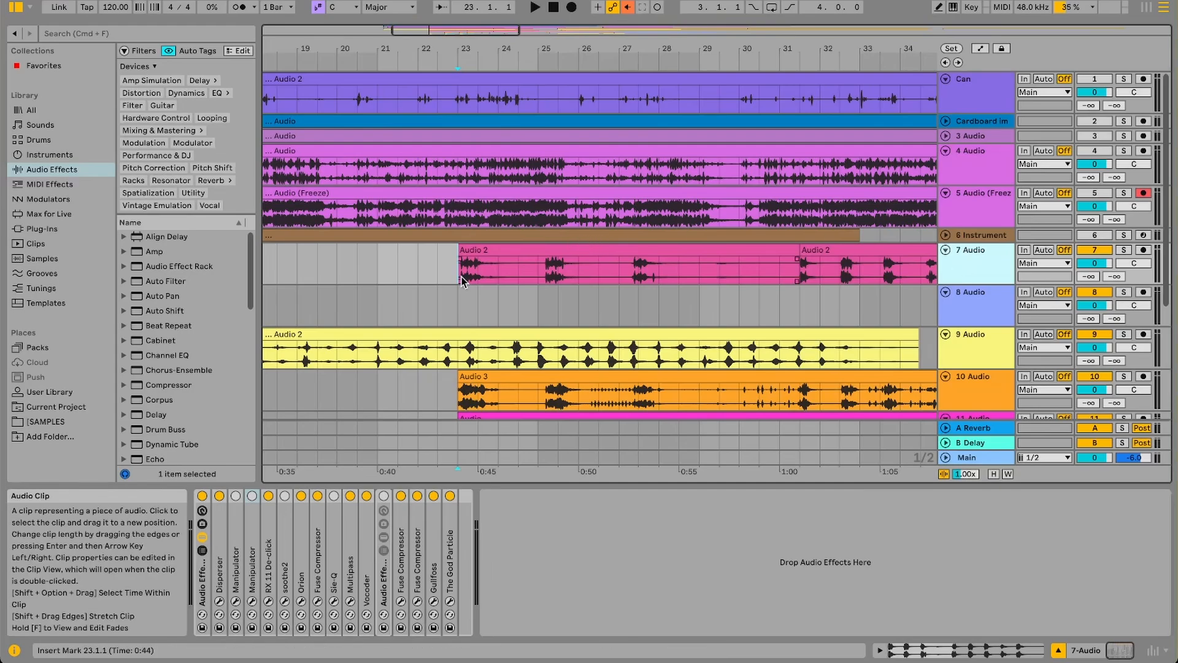
pyautogui.moveTo(445, 282); pyautogui.dragTo(676, 276)
pyautogui.click(1131, 262)
pyautogui.click(1124, 250)
pyautogui.doubleClick(993, 273)
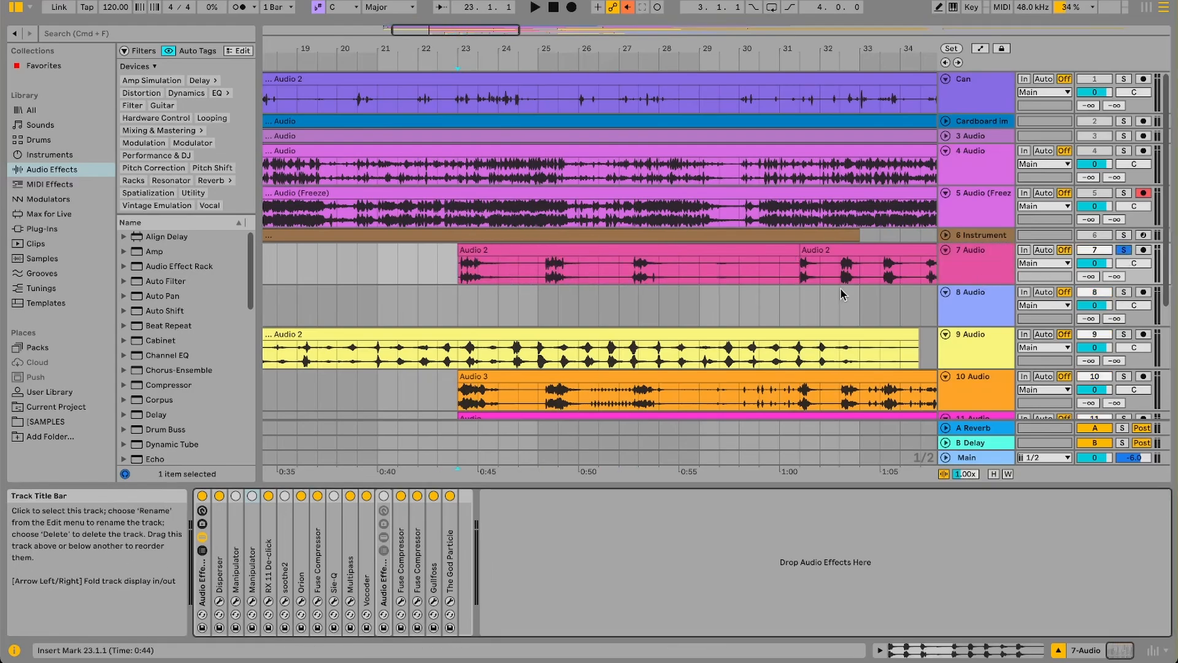
# Step: Open the first Audio 2 clip on 7 Audio and compare playback with its Pitch at 0 and at +22 semitones, keeping +22
pyautogui.doubleClick(485, 251)
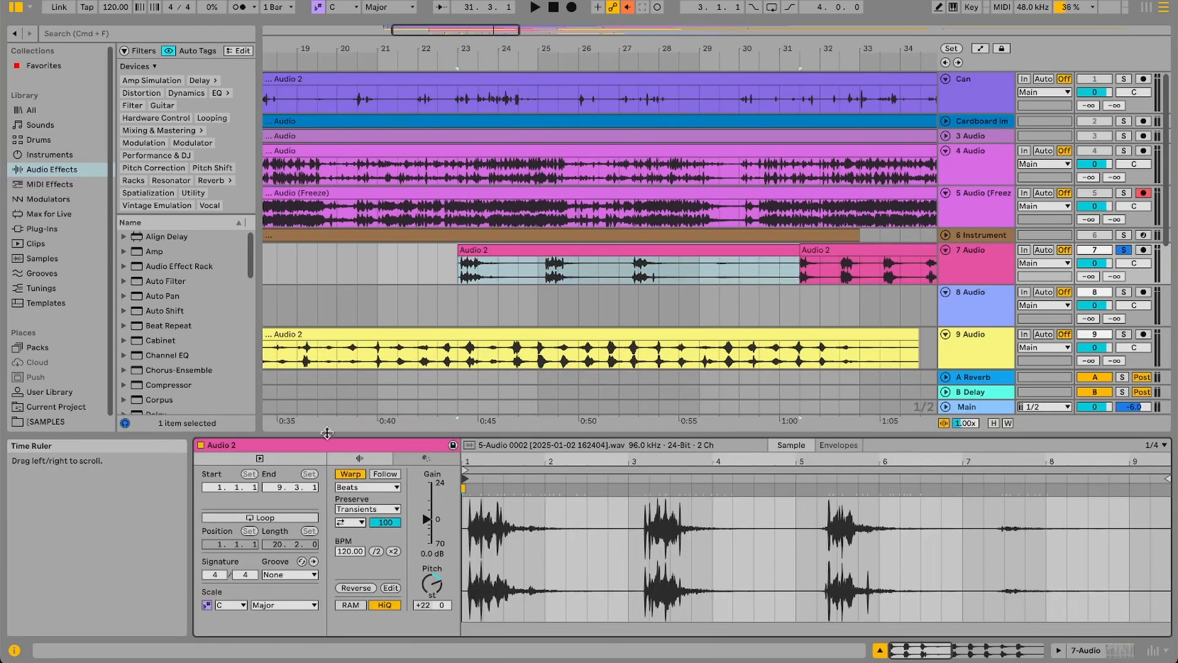
pyautogui.press('space')
pyautogui.doubleClick(433, 584)
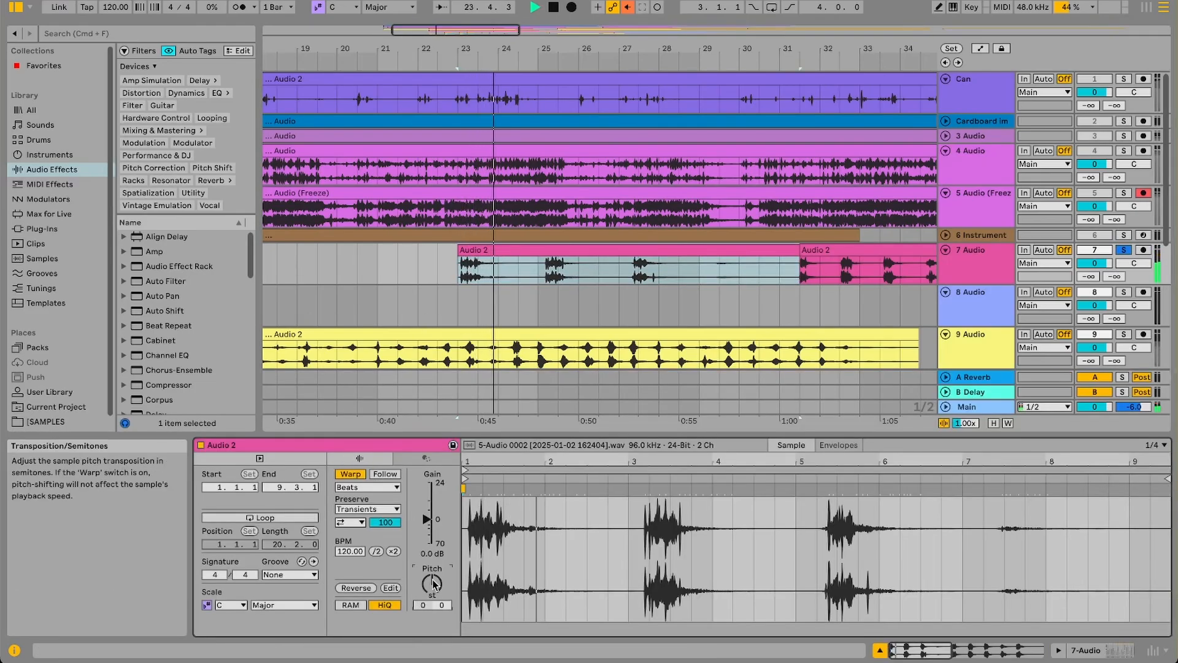
pyautogui.press('space')
pyautogui.click(460, 272)
pyautogui.moveTo(432, 583); pyautogui.dragTo(433, 564)
pyautogui.press('space')
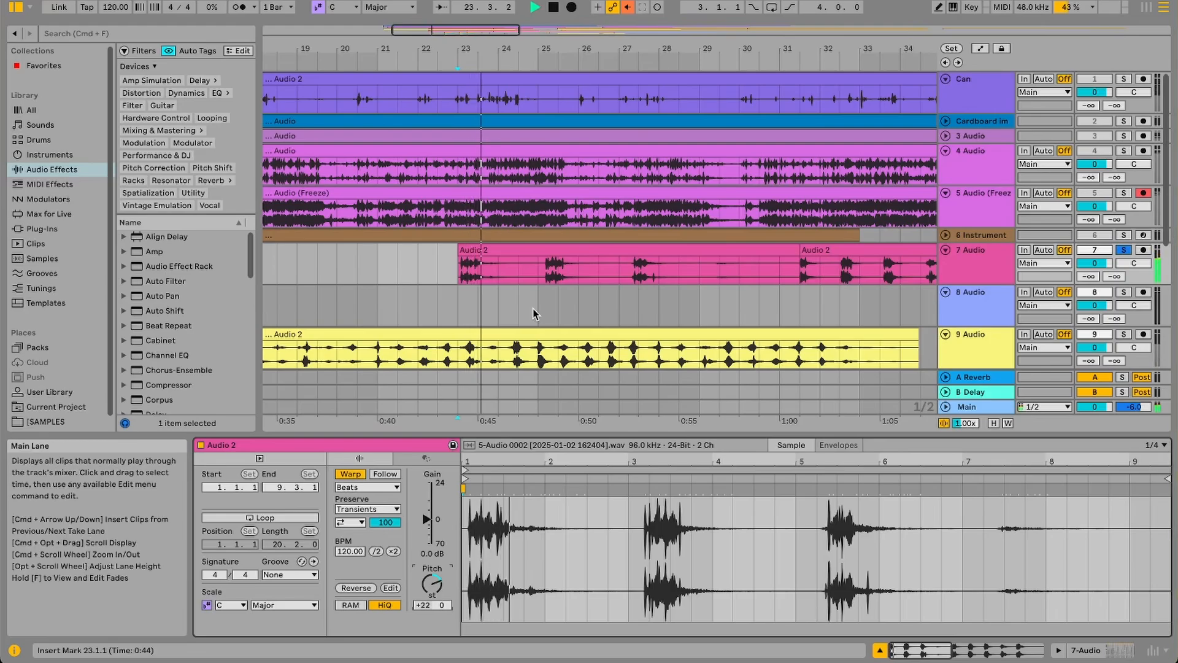
pyautogui.press('space')
# Step: Show the 7 Audio device chain and listen to the soloed track from bar 23
pyautogui.hotkey('shift', 'Tab')
pyautogui.click(464, 213)
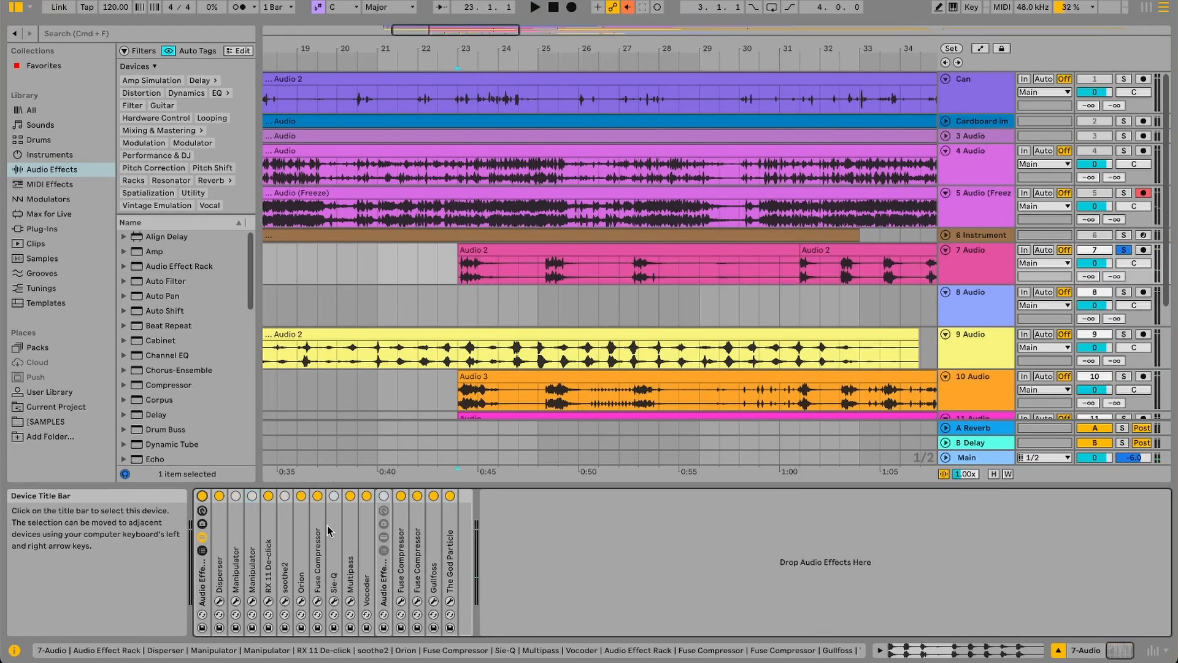
pyautogui.click(444, 287)
pyautogui.press('space')
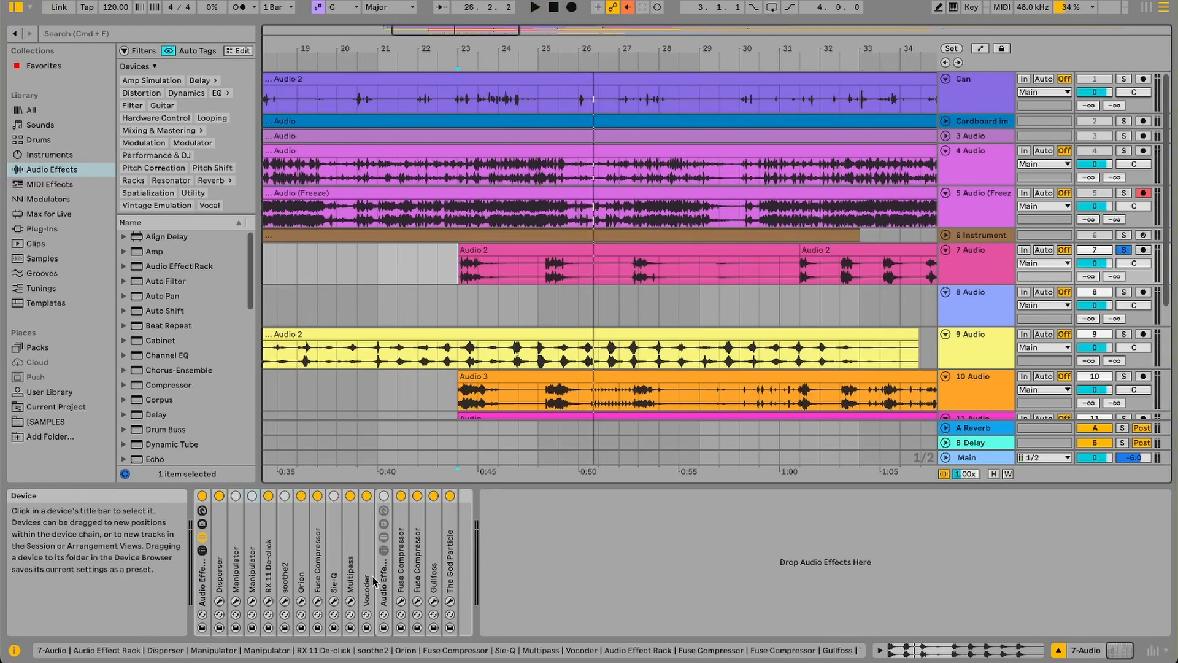
# Step: Solo and play 10 Audio from bar 23, and move the solo to 11 Audio to listen to it
pyautogui.press('space')
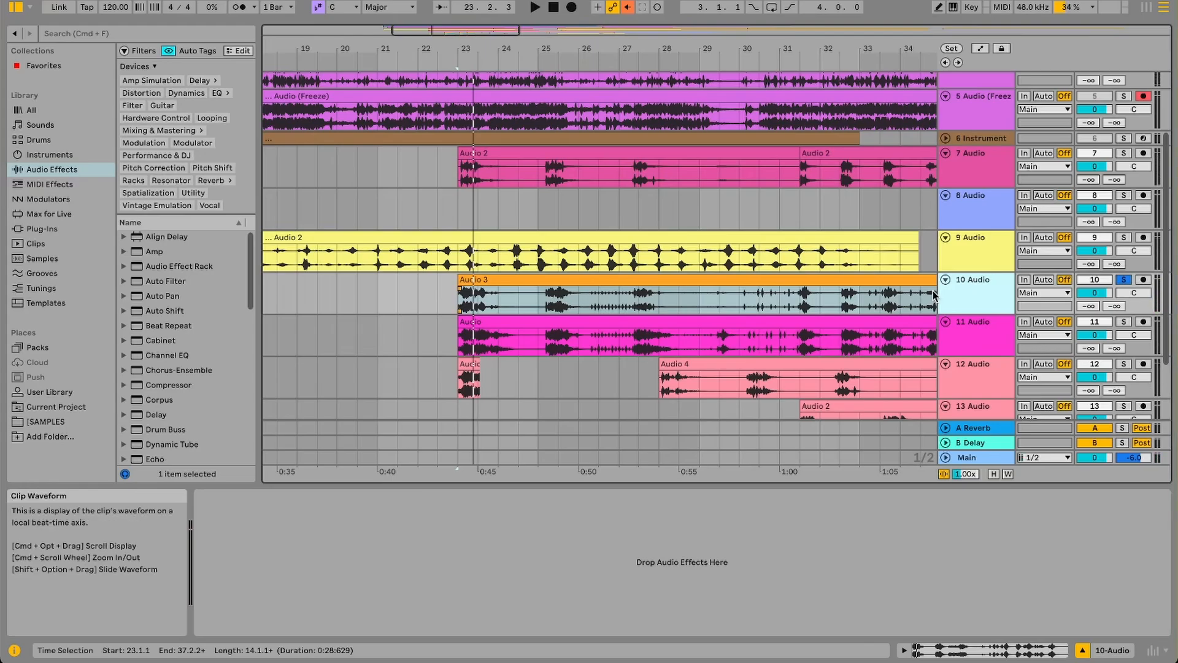
pyautogui.press('space')
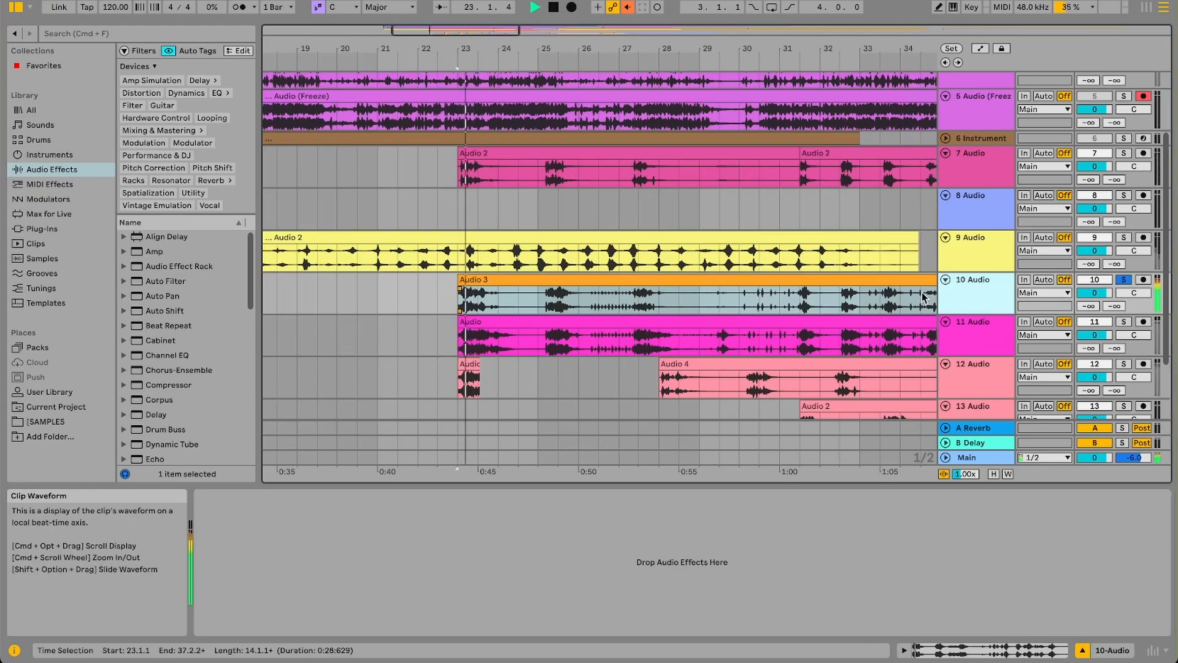
pyautogui.click(1127, 322)
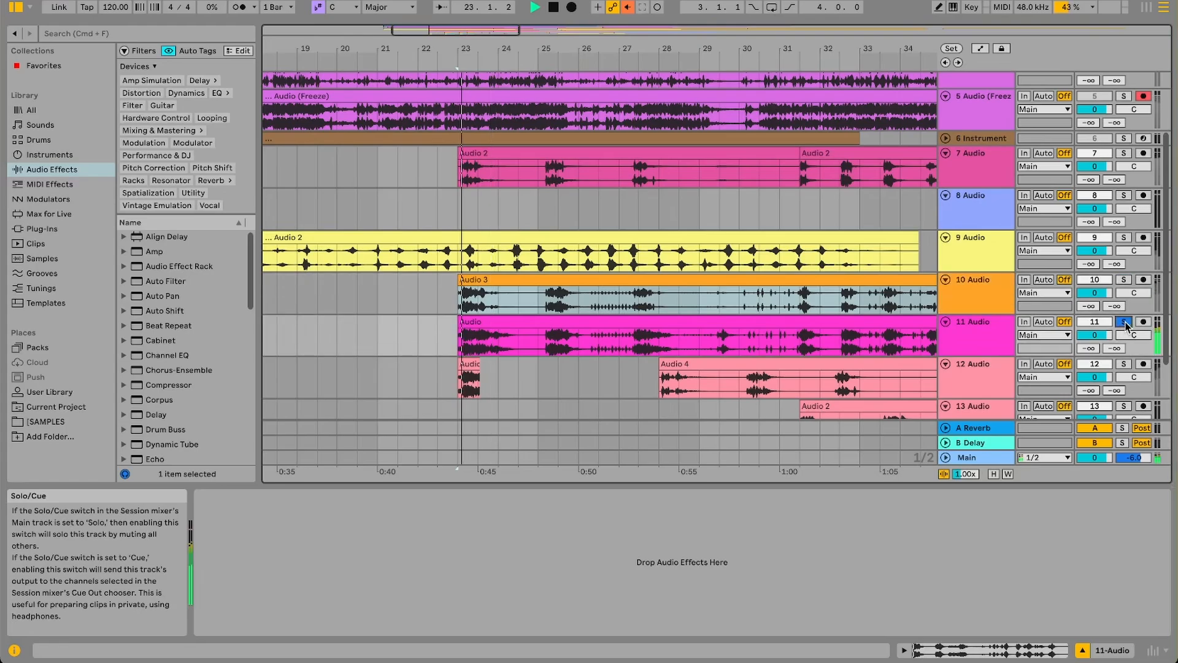
pyautogui.press('space')
pyautogui.click(982, 325)
pyautogui.scroll(-3, 887, 344)
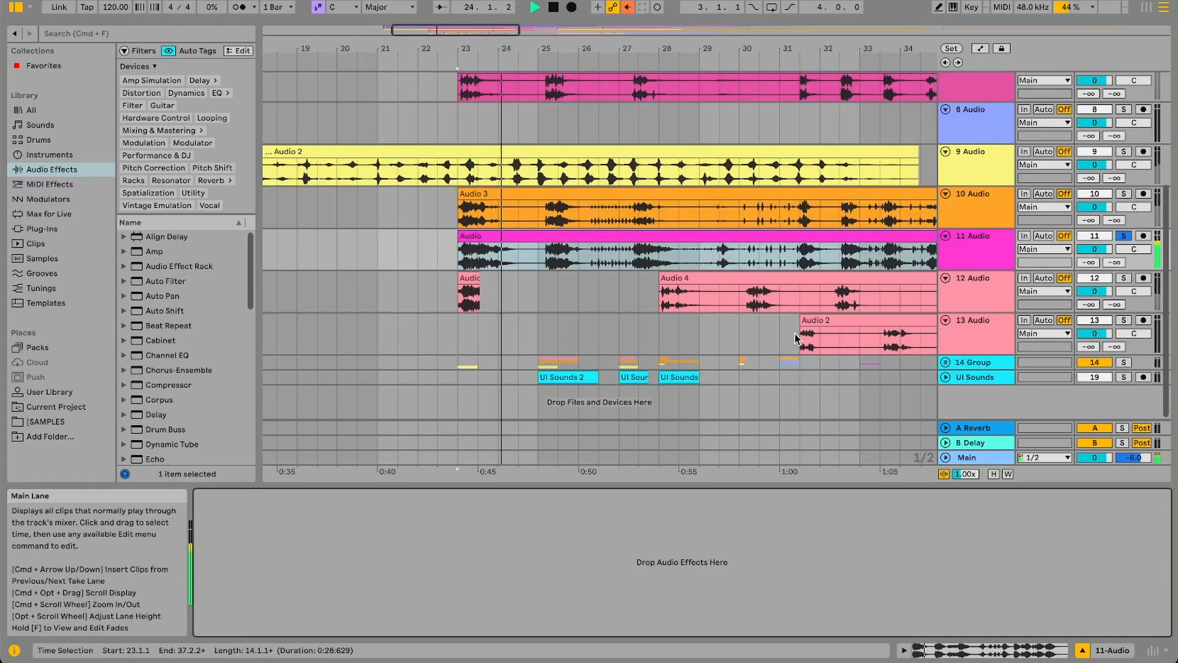
# Step: Unfold 14 Group, solo it and play its layered clips from bar 25
pyautogui.click(540, 370)
pyautogui.press('space')
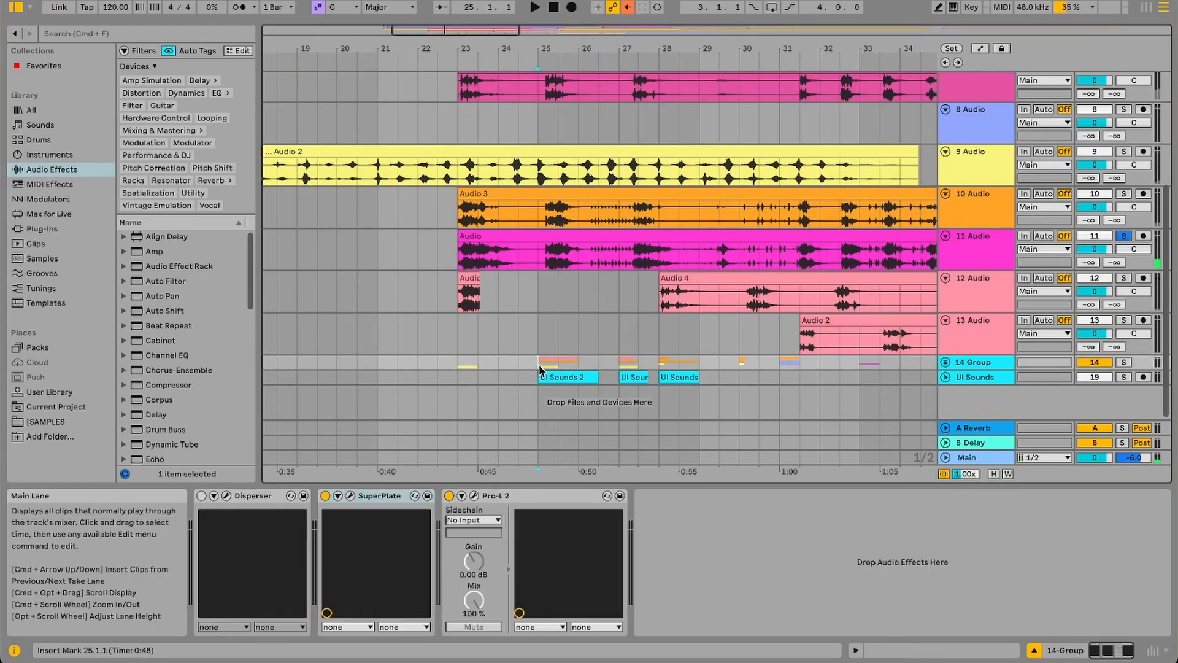
pyautogui.click(946, 362)
pyautogui.scroll(-6, 859, 276)
pyautogui.moveTo(426, 51); pyautogui.dragTo(198, 92)
pyautogui.click(392, 225)
pyautogui.click(1124, 166)
pyautogui.press('space')
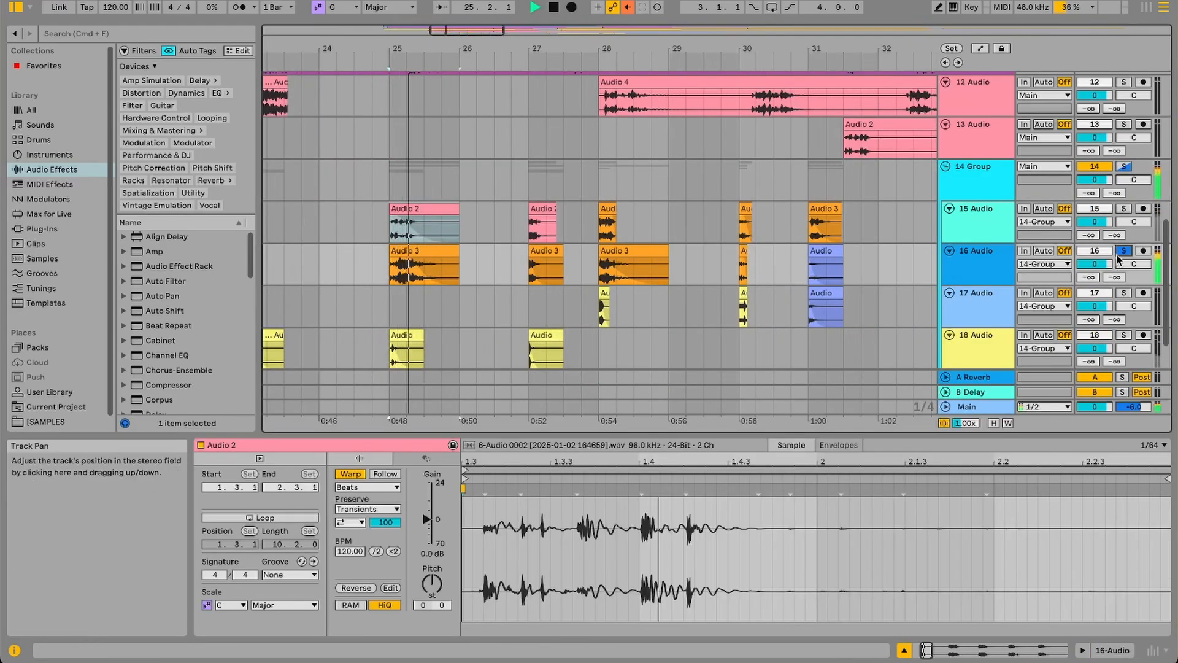
# Step: Move the solo back to the whole 14 Group and show its device chain while it plays
pyautogui.scroll(-2, 872, 224)
pyautogui.click(1127, 137)
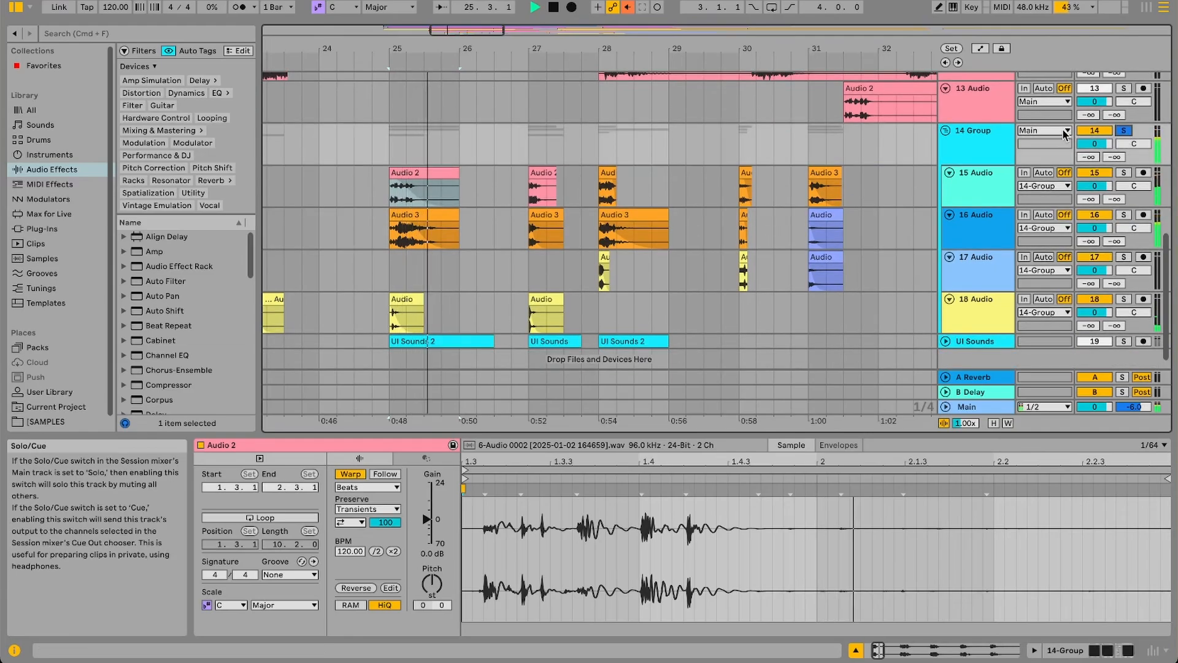
pyautogui.doubleClick(976, 156)
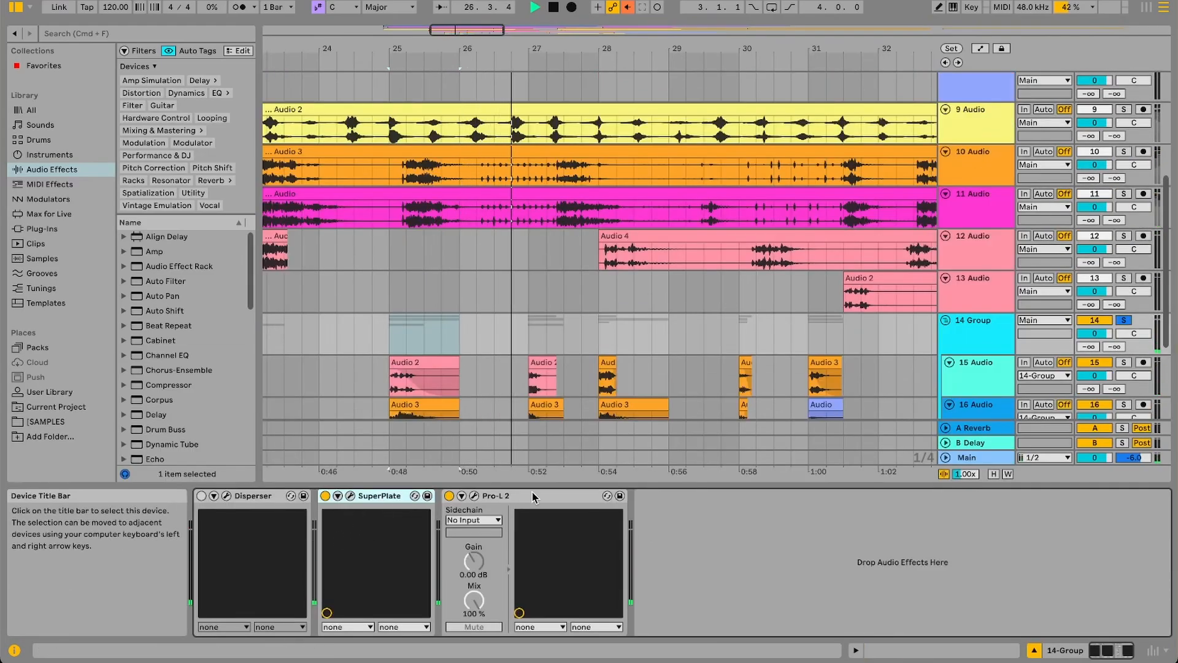
# Step: Solo 15 Audio inside 14 Group and play it from bar 27
pyautogui.press('space')
pyautogui.scroll(-2, 468, 297)
pyautogui.click(529, 297)
pyautogui.click(1124, 283)
pyautogui.press('space')
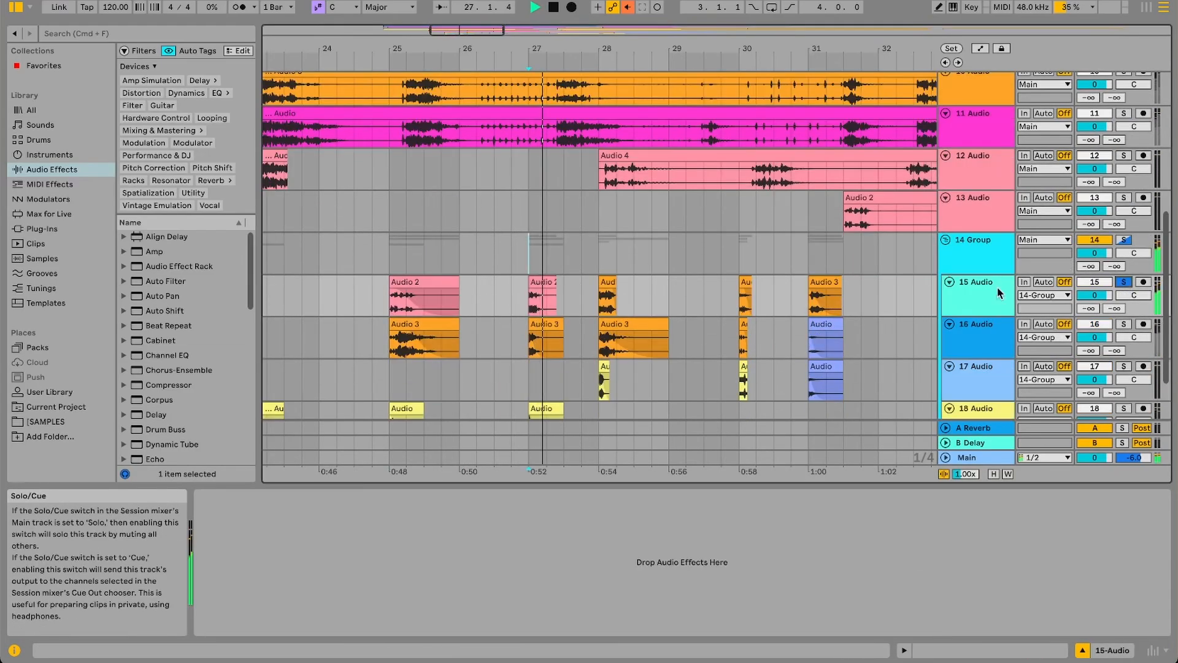
# Step: Audition the 18, 16 and 17 Audio layers one at a time by moving the solo between them around bars 27 and 28
pyautogui.press('space')
pyautogui.click(1125, 325)
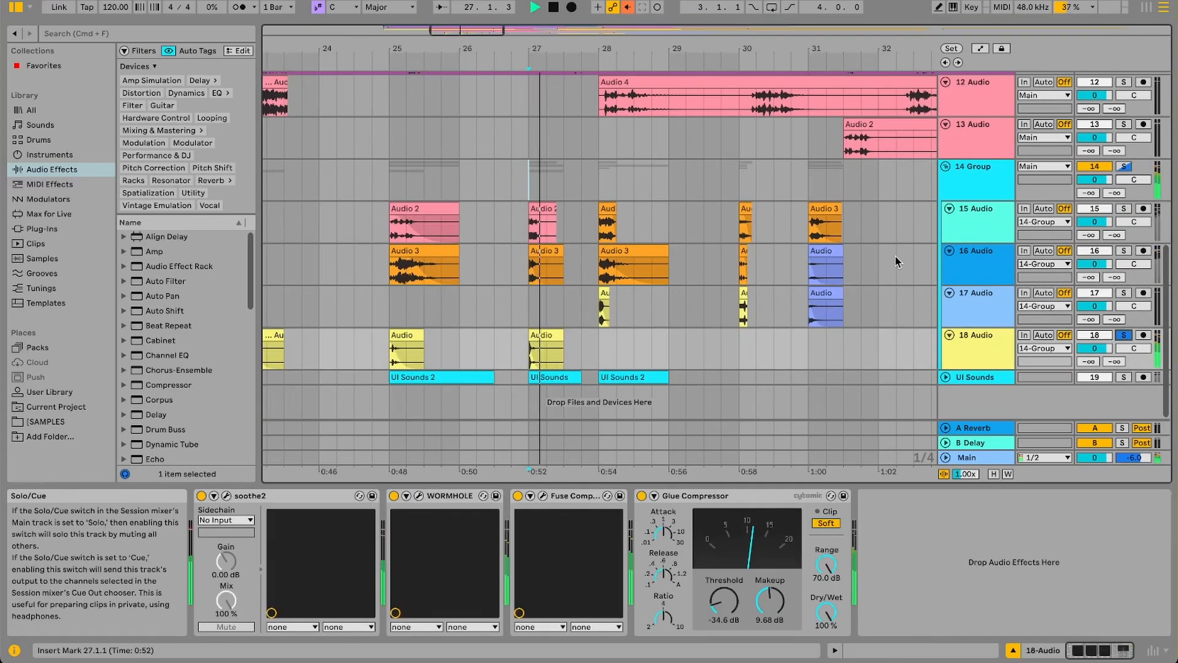
pyautogui.click(1124, 209)
pyautogui.click(1124, 250)
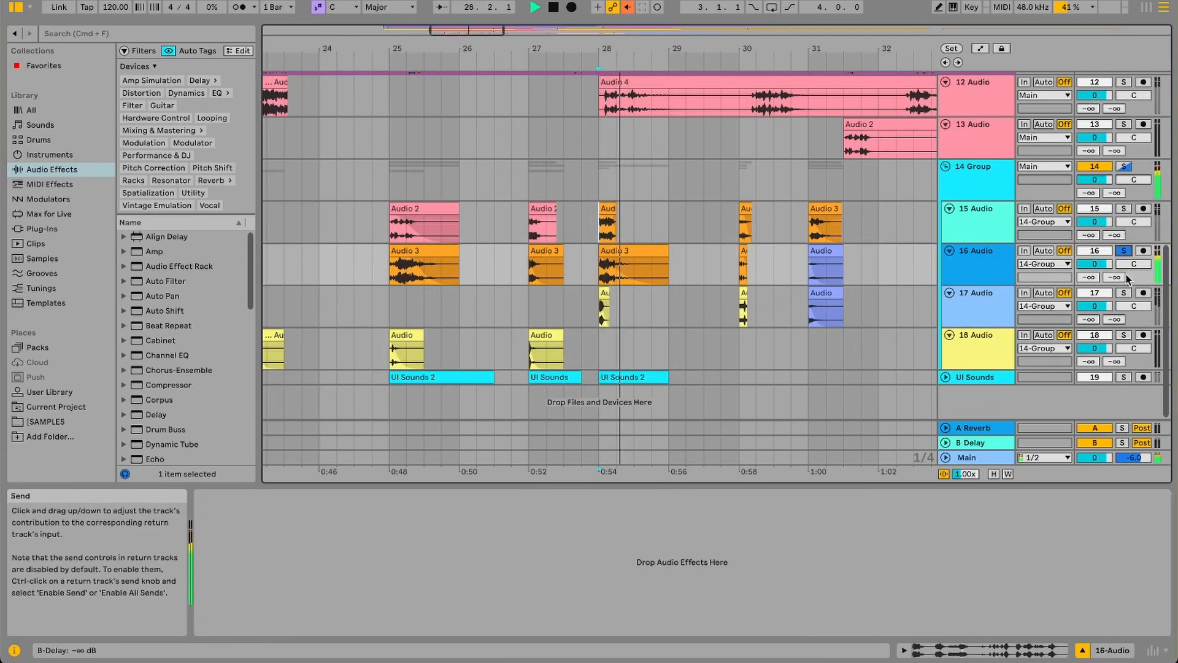
pyautogui.click(1126, 292)
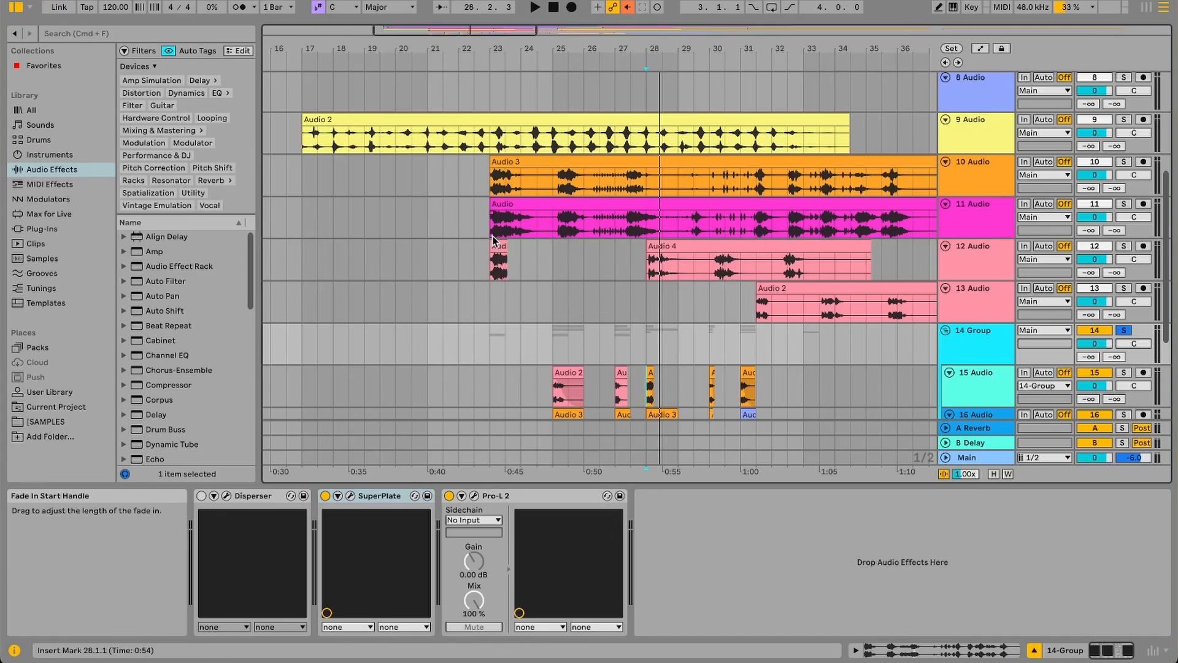
# Step: Show the Can track's device chain at 25.3.1, and place the insert mark at bar 23 on 12 Audio
pyautogui.scroll(5, 493, 239)
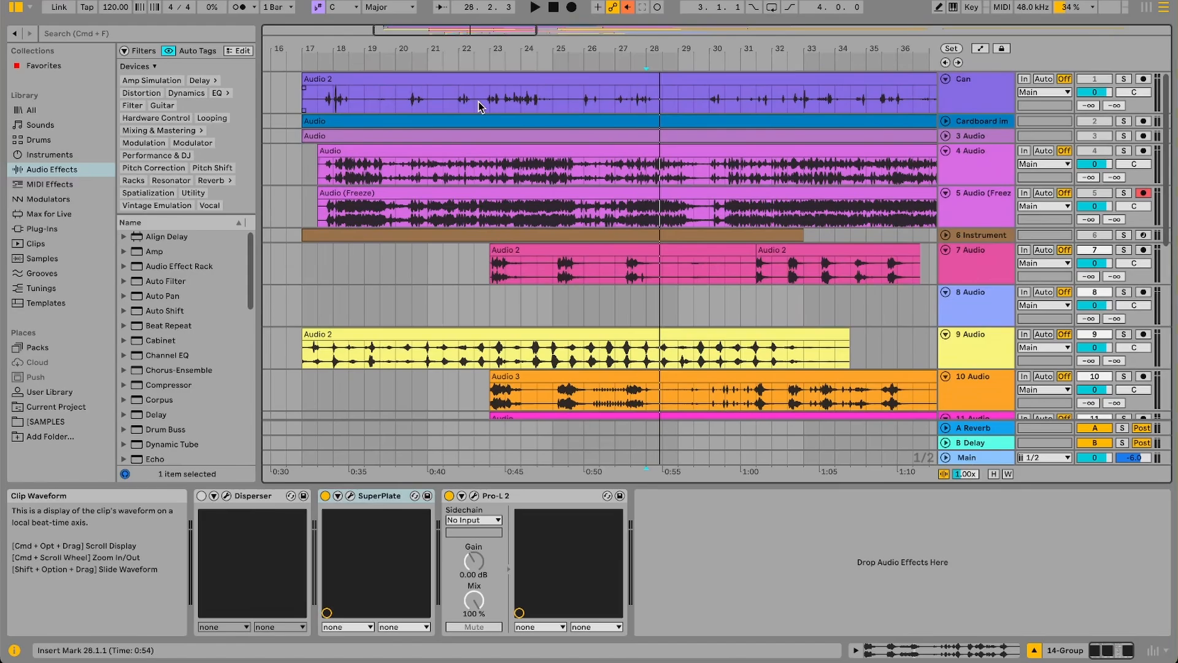
pyautogui.moveTo(474, 102); pyautogui.dragTo(568, 103)
pyautogui.click(569, 103)
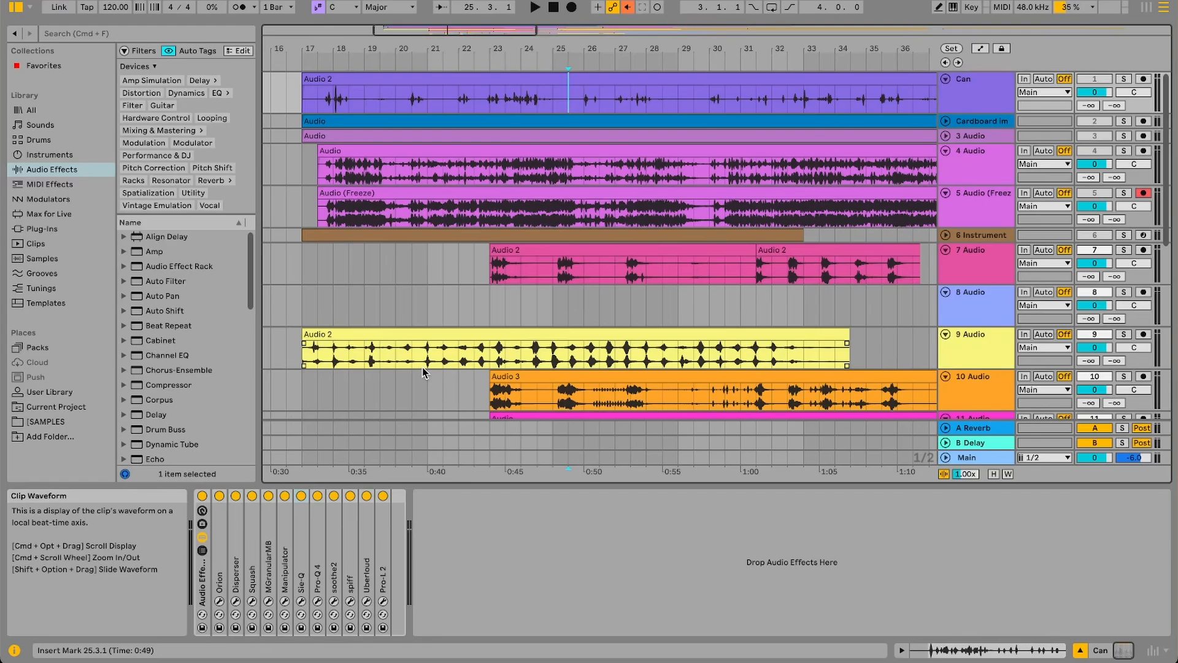
pyautogui.click(489, 288)
pyautogui.scroll(-3, 489, 216)
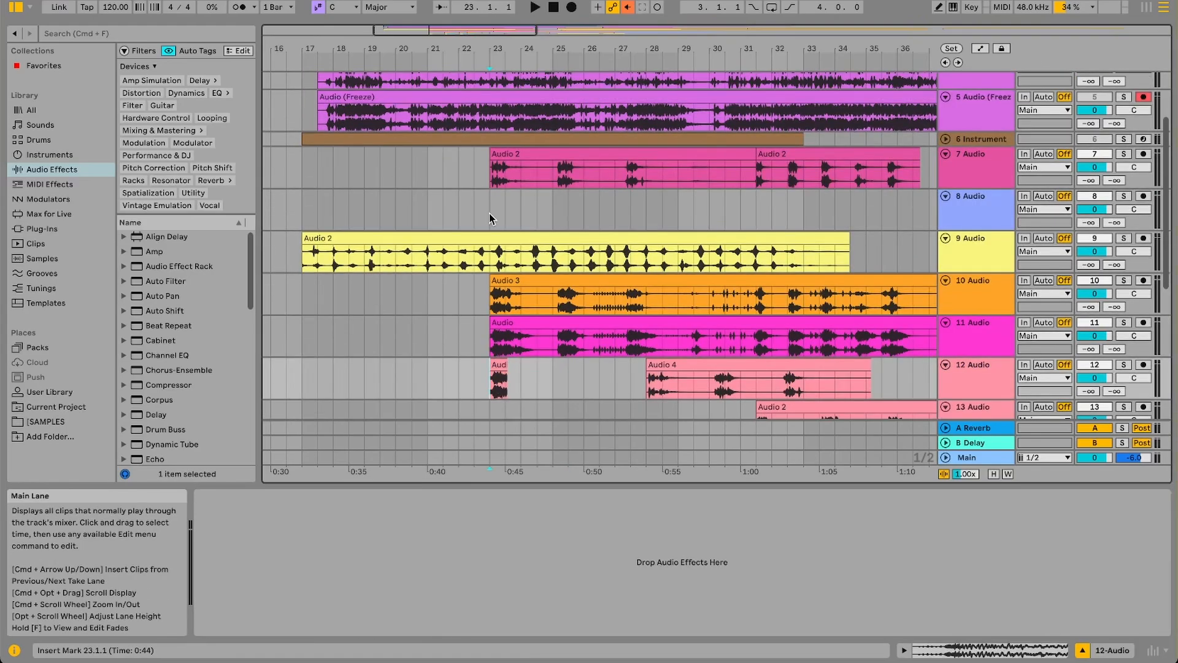